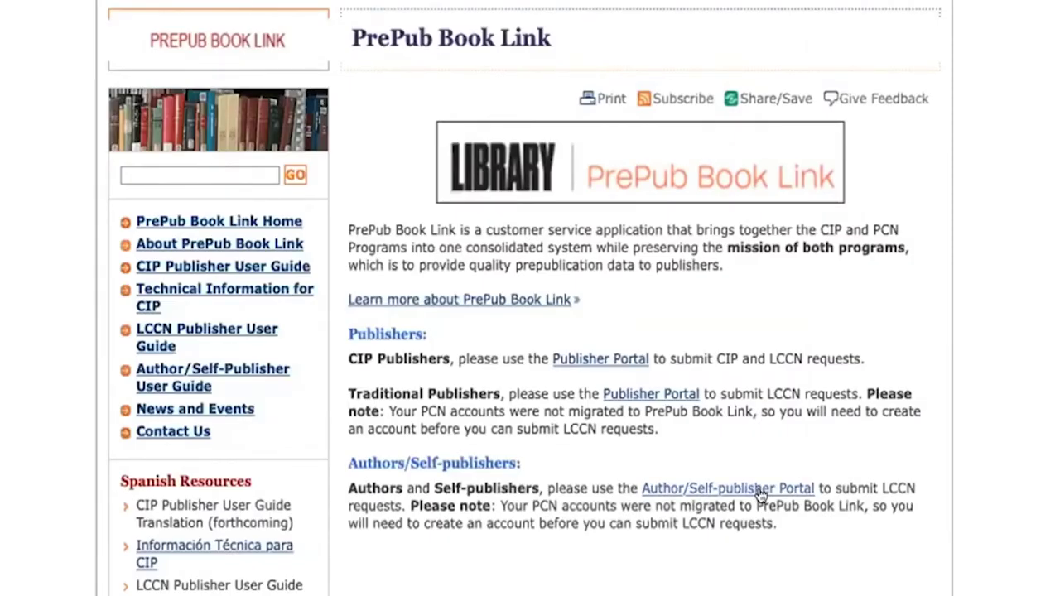
Step: Go to the Author/Self-Publisher Portal sign-in page and enter the account e-mail address
click(761, 491)
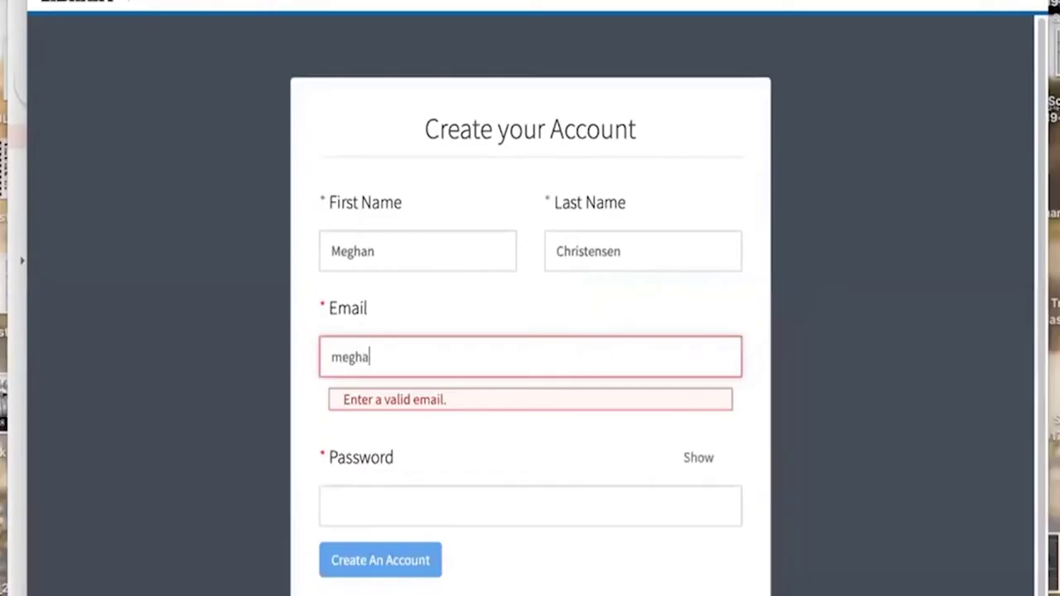
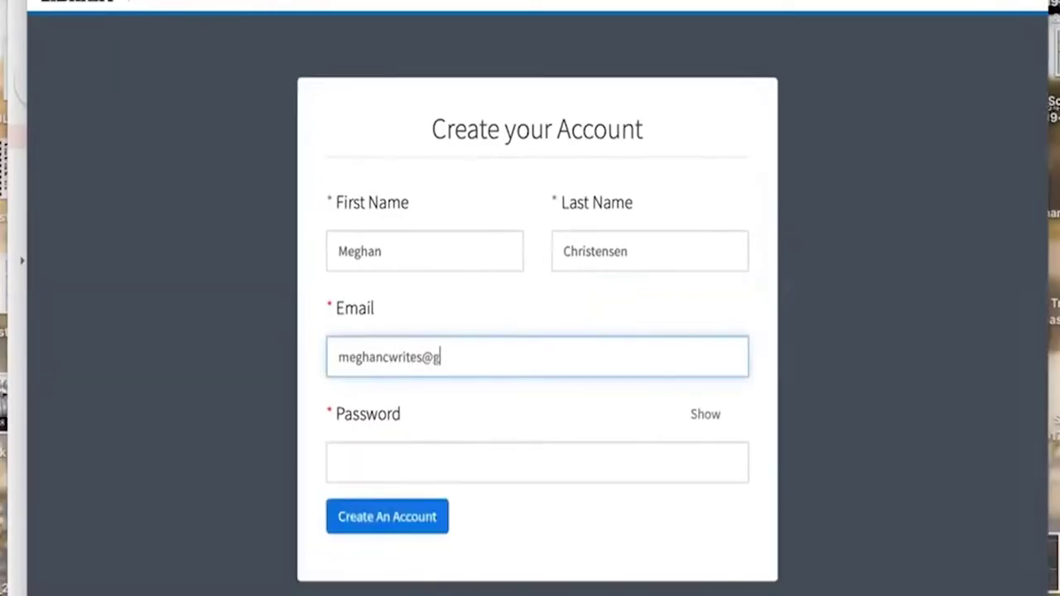
click(450, 462)
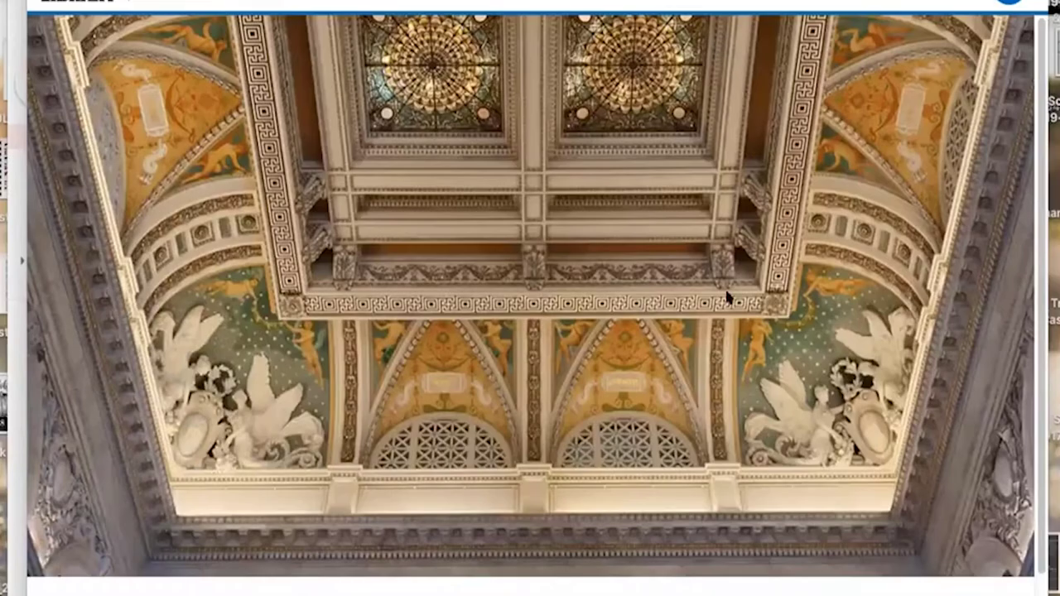
scroll(713, 343, down, 2)
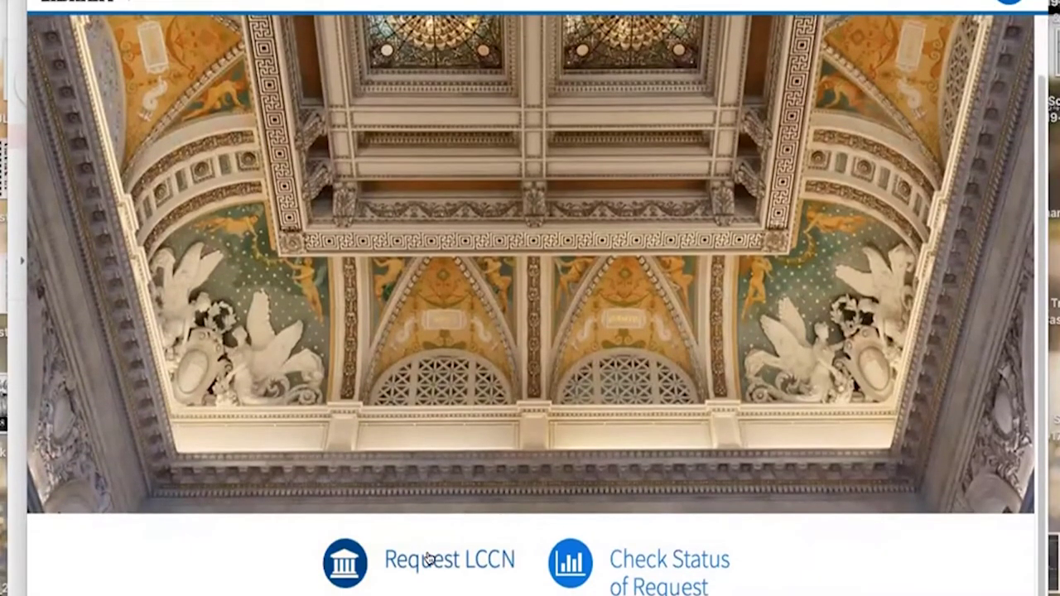
click(429, 560)
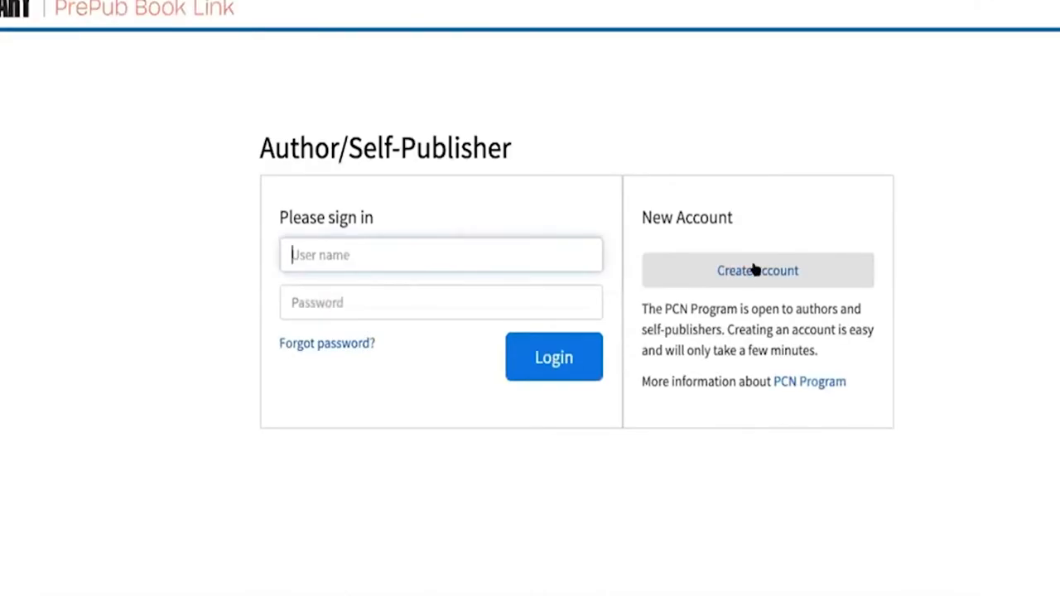
Step: Fill the Create Account form from saved details, correcting the e-mail address
click(753, 270)
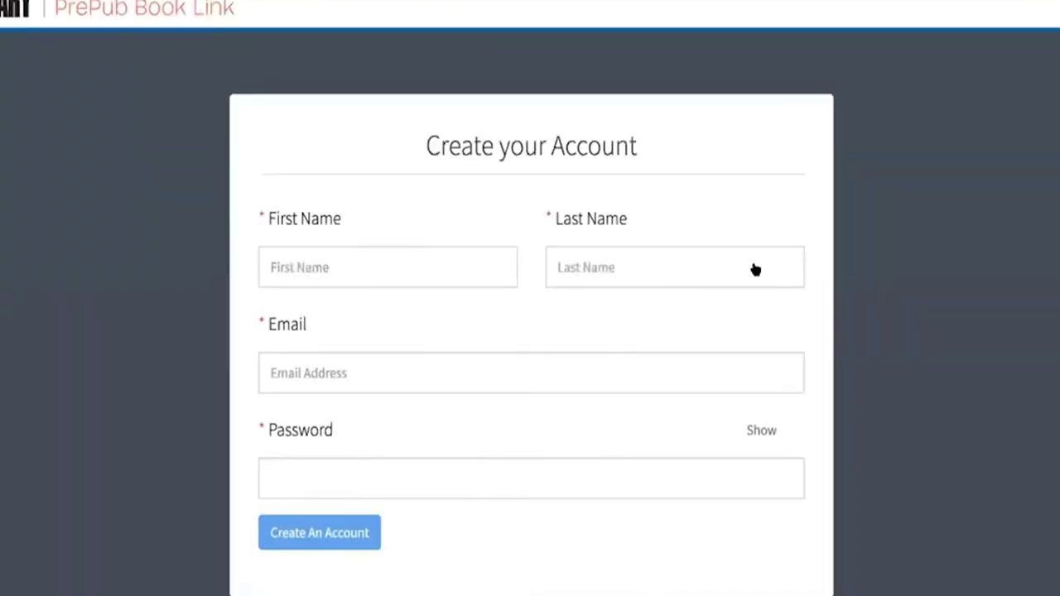
click(362, 265)
click(343, 308)
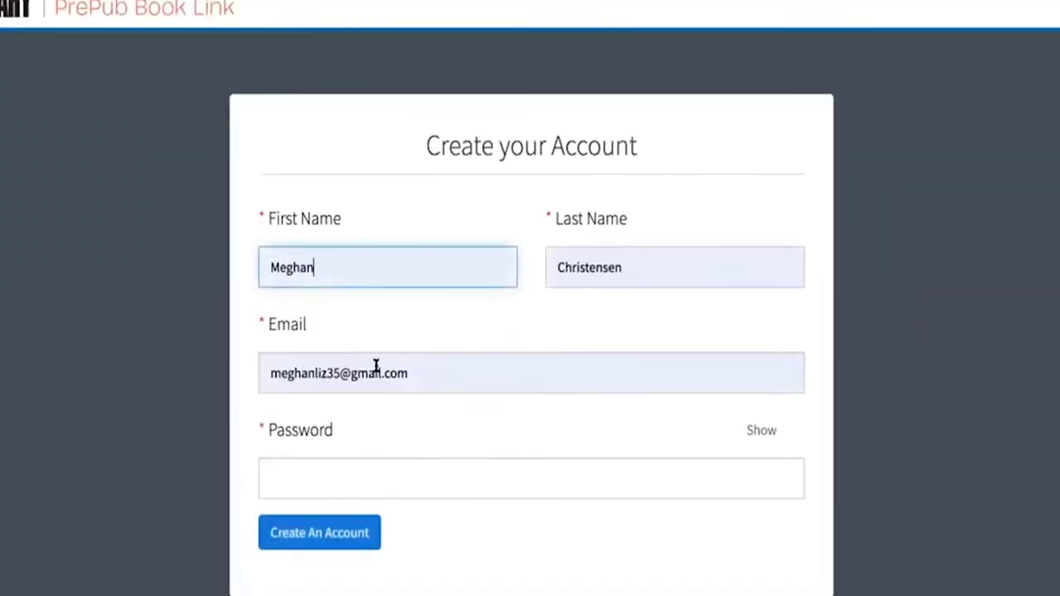
click(311, 367)
key(Delete)
key(Delete)
key(Delete)
key(Delete)
key(Delete)
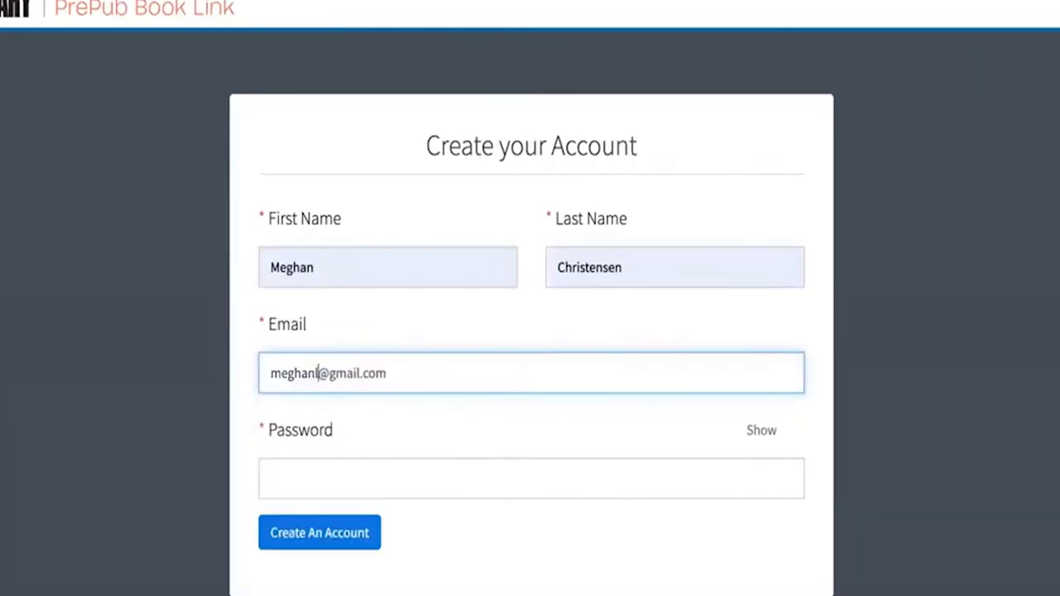
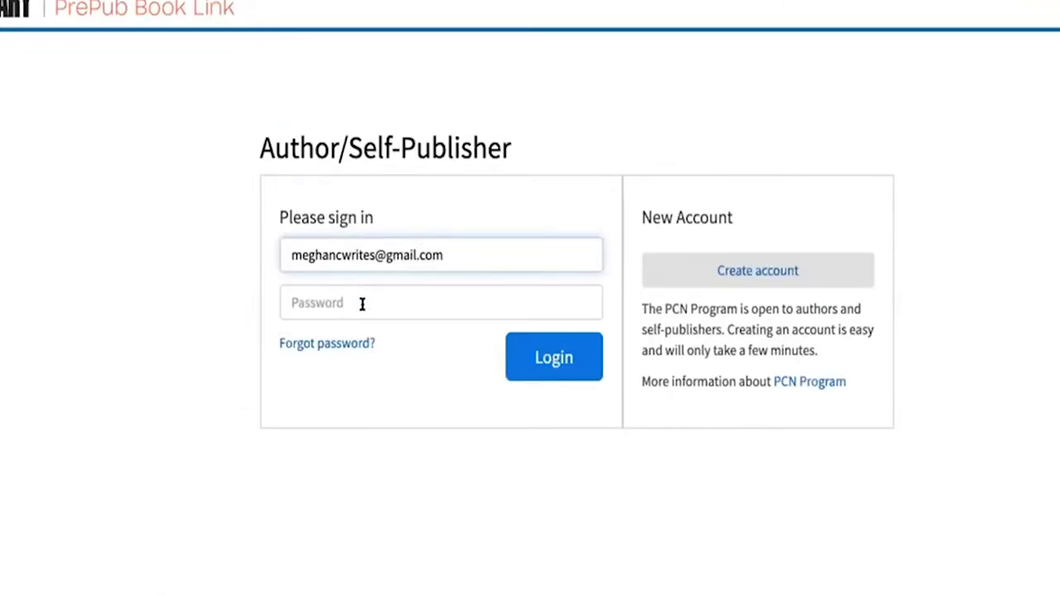
Step: Enter the account password, log in, and save the password in Chrome
click(362, 304)
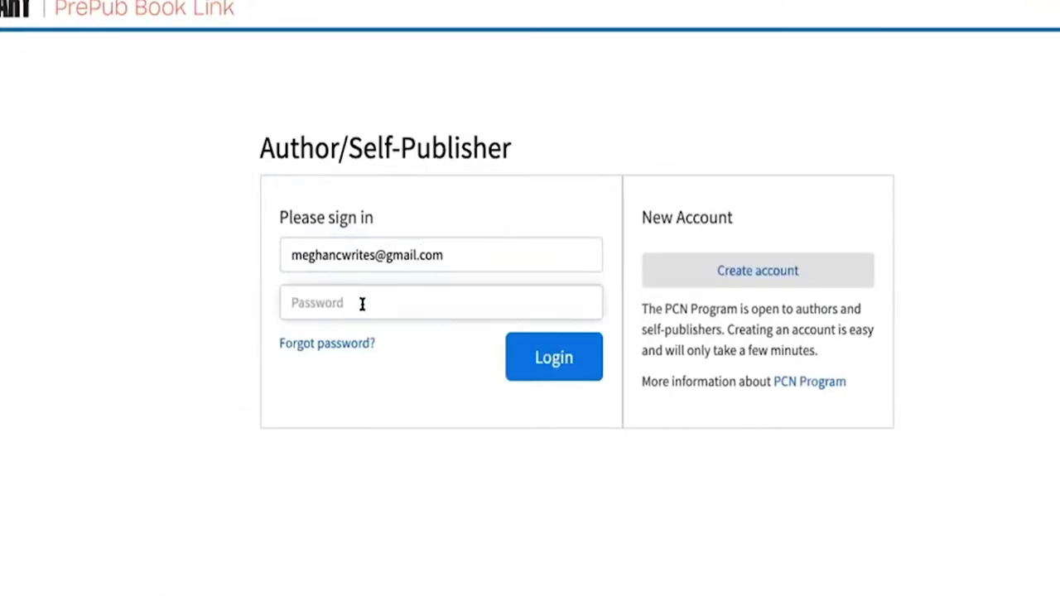
text(•••••••••••••••••)
click(539, 358)
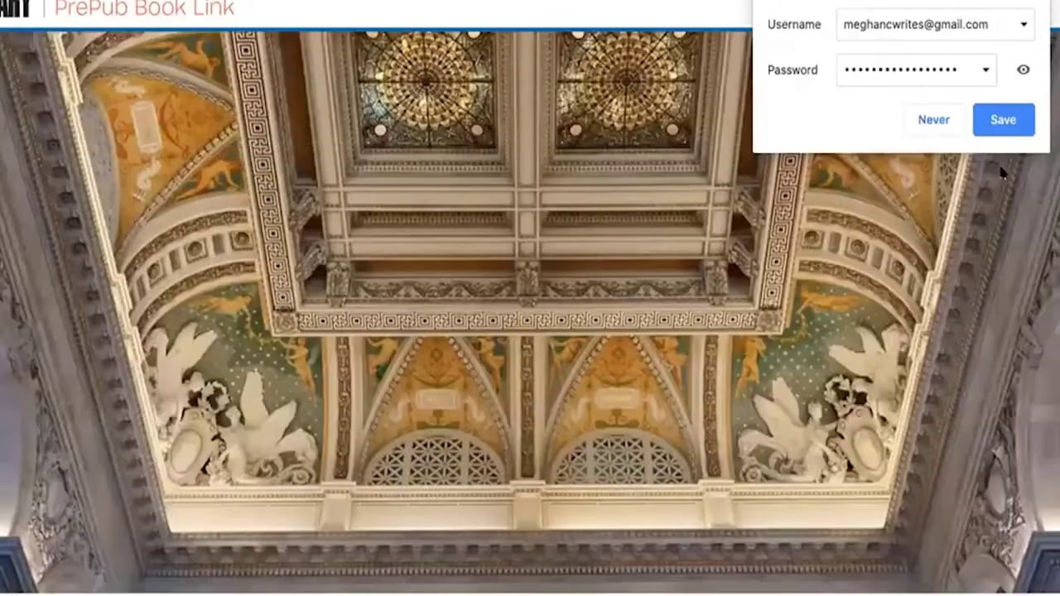
click(996, 119)
Step: Start an LCCN request, answering No to electronic-only, No to periodic, and Yes to children's book
scroll(506, 479, down, 1)
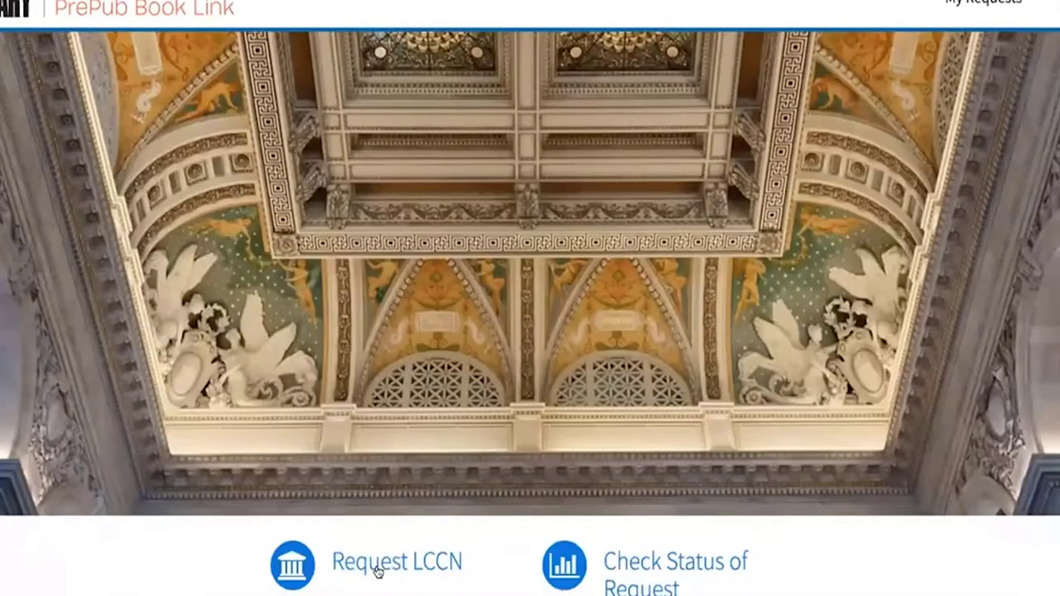
click(380, 565)
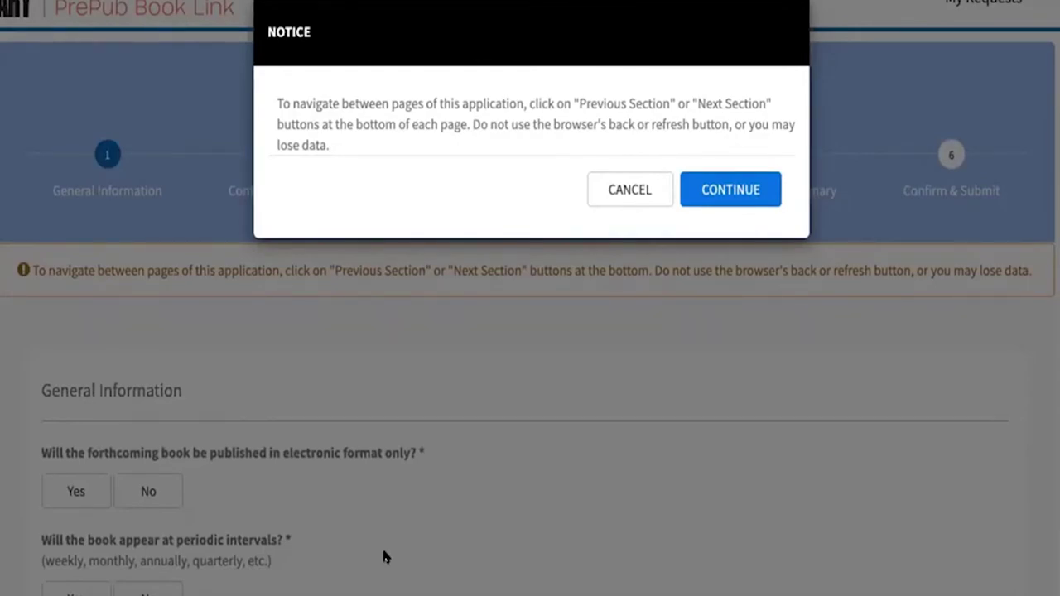
click(731, 189)
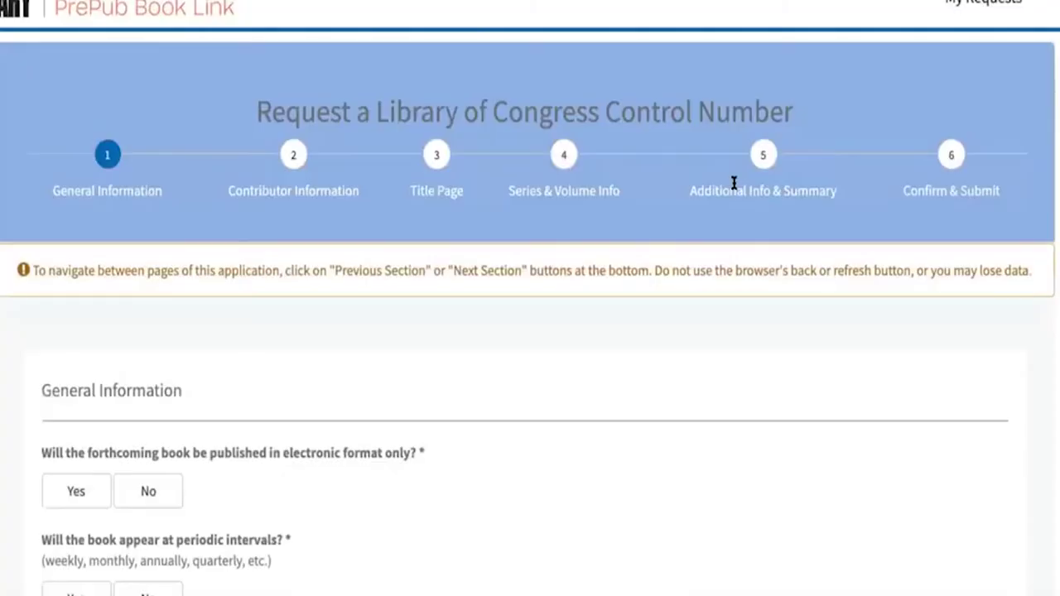
scroll(568, 338, down, 1)
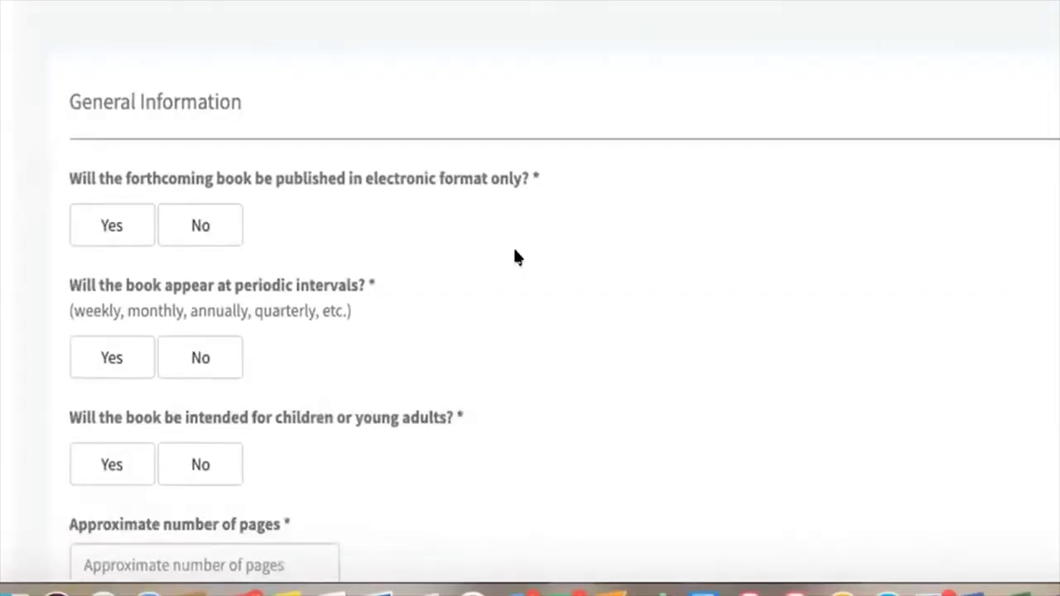
scroll(403, 435, down, 1)
click(162, 411)
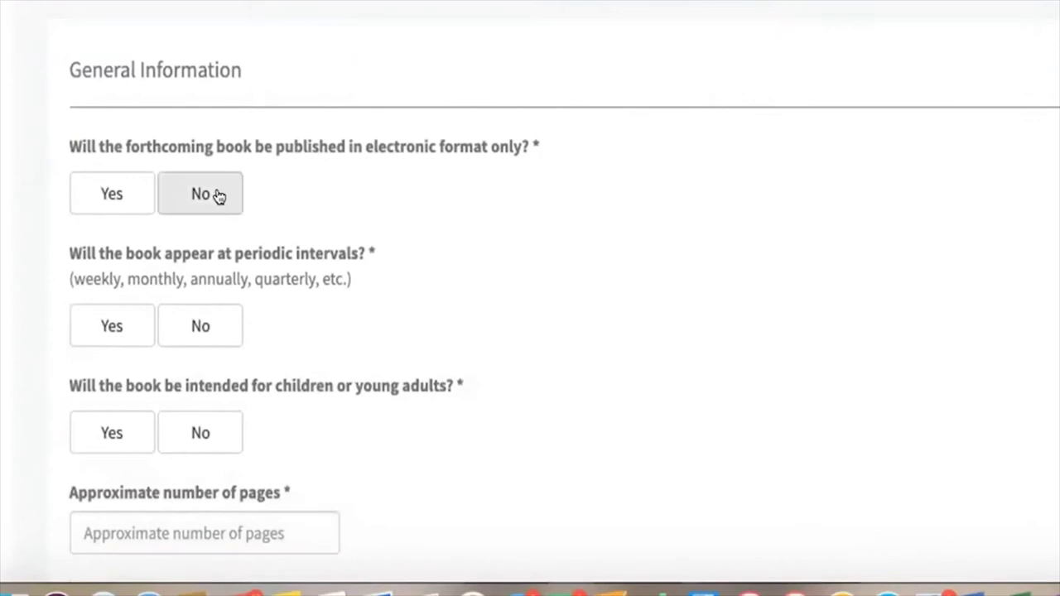
scroll(540, 256, down, 1)
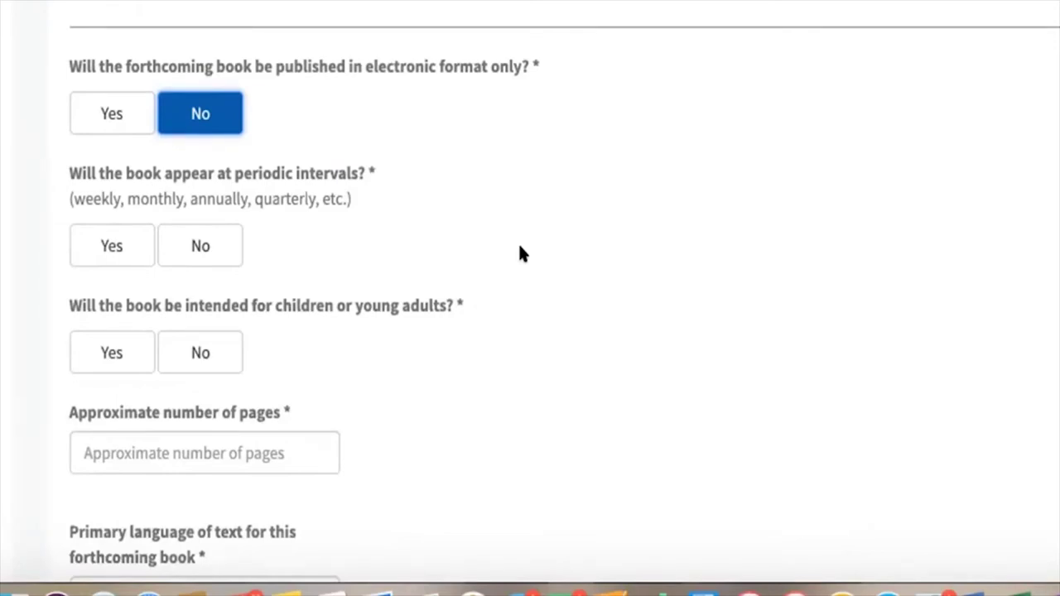
click(190, 243)
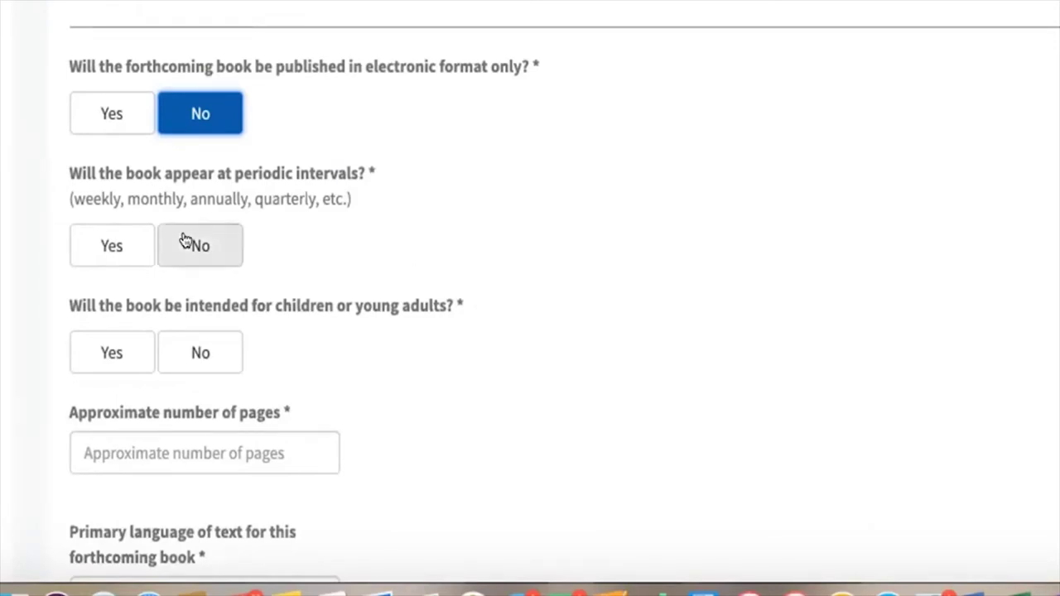
scroll(557, 332, down, 1)
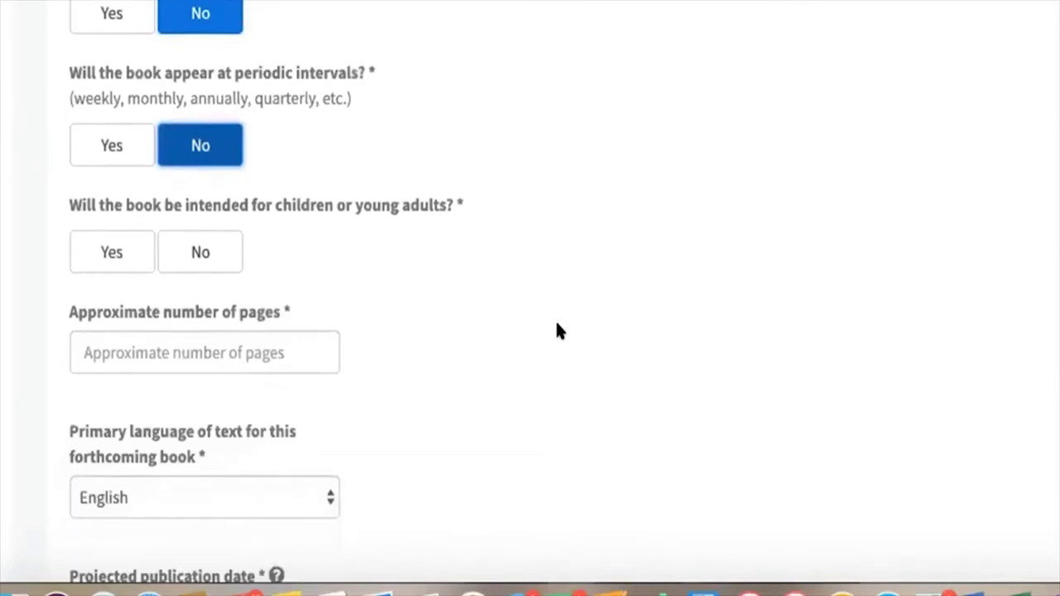
click(120, 246)
scroll(442, 355, down, 1)
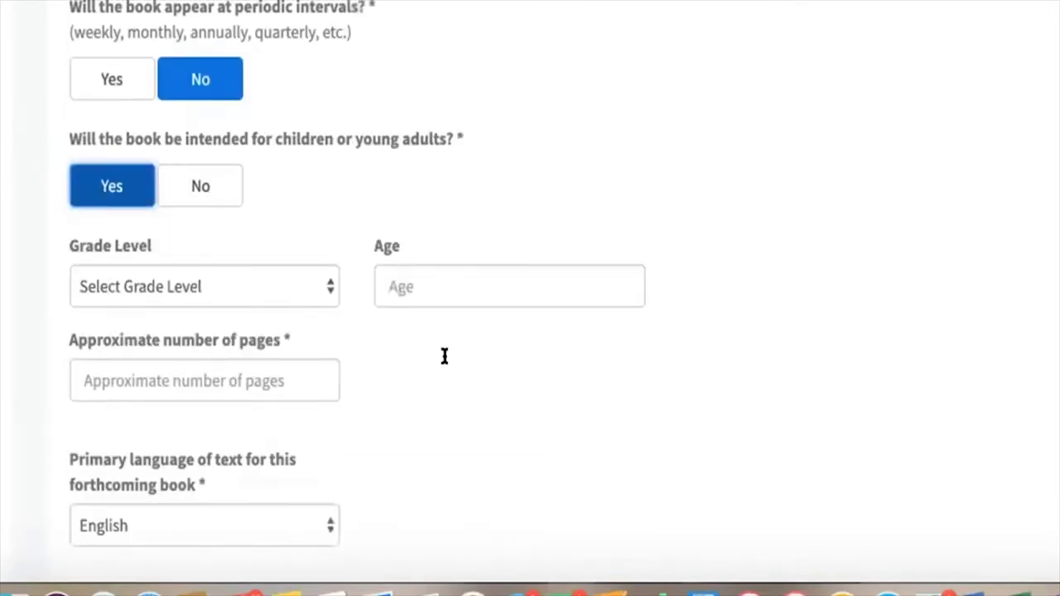
Step: Set Grades K-1, ages 2-7, 32 pages, and publication date October 2019
click(302, 277)
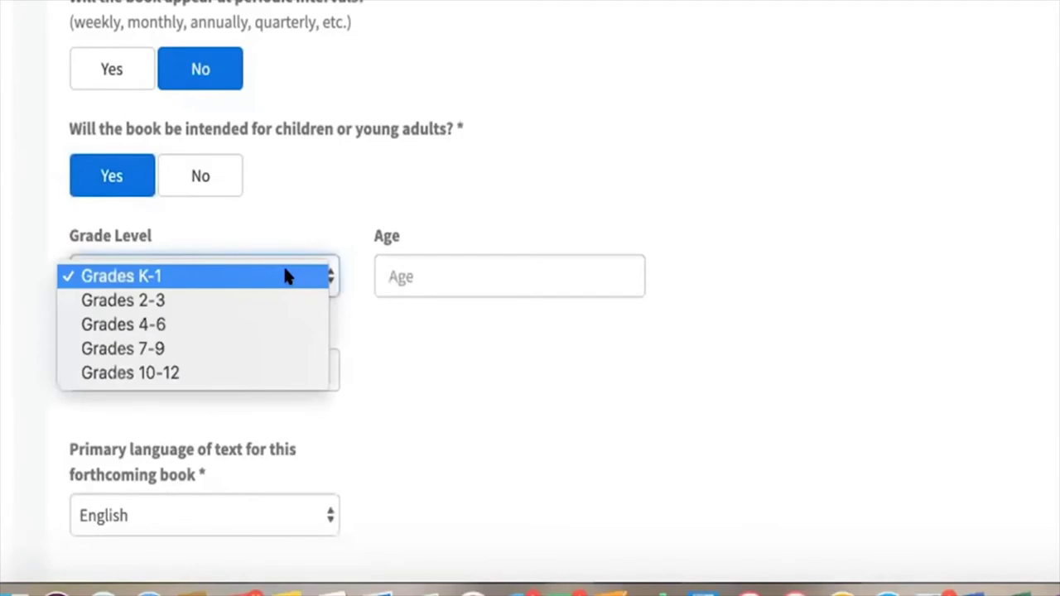
click(454, 269)
click(459, 267)
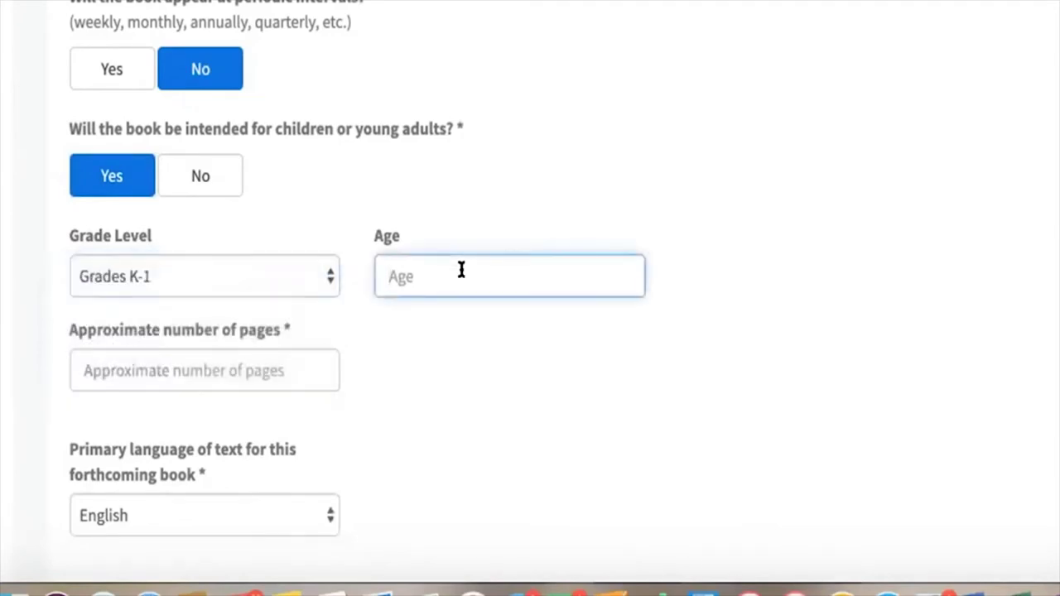
text(2-7)
key(Tab)
text(32)
scroll(373, 365, down, 4)
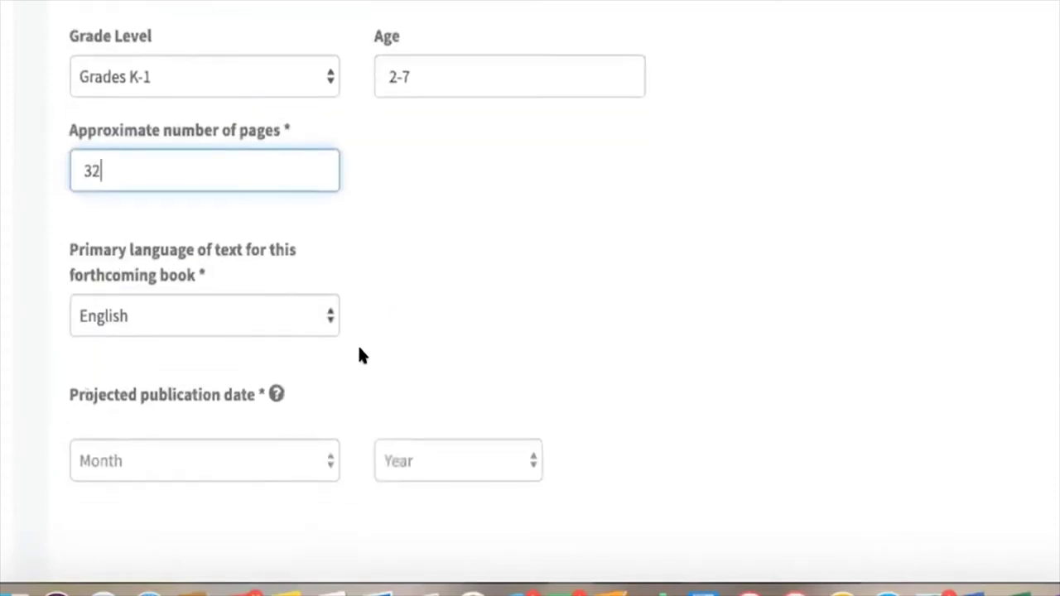
click(307, 382)
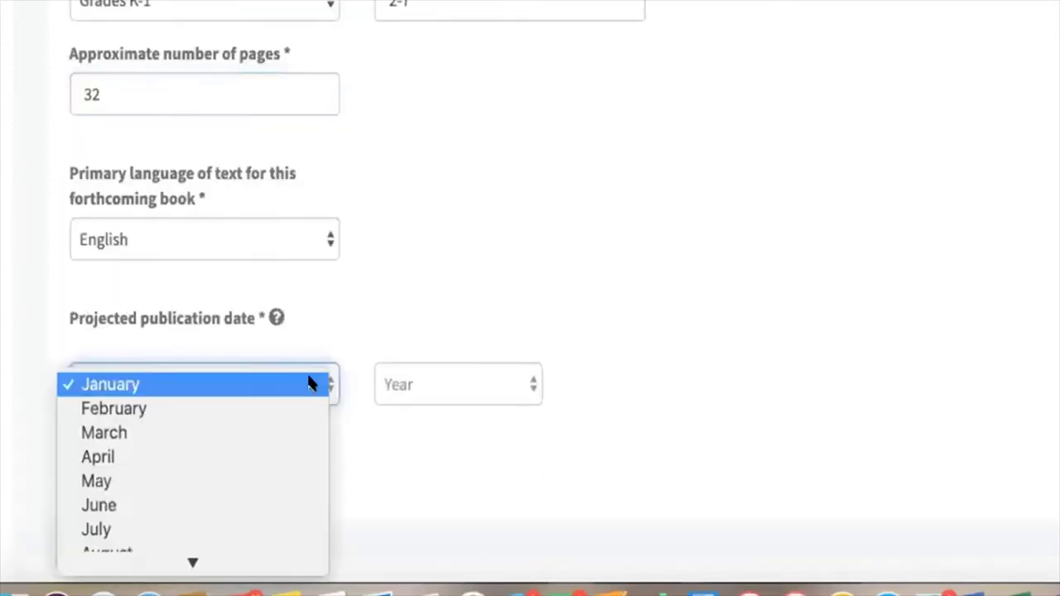
key(o)
key(Return)
key(Tab)
key(2)
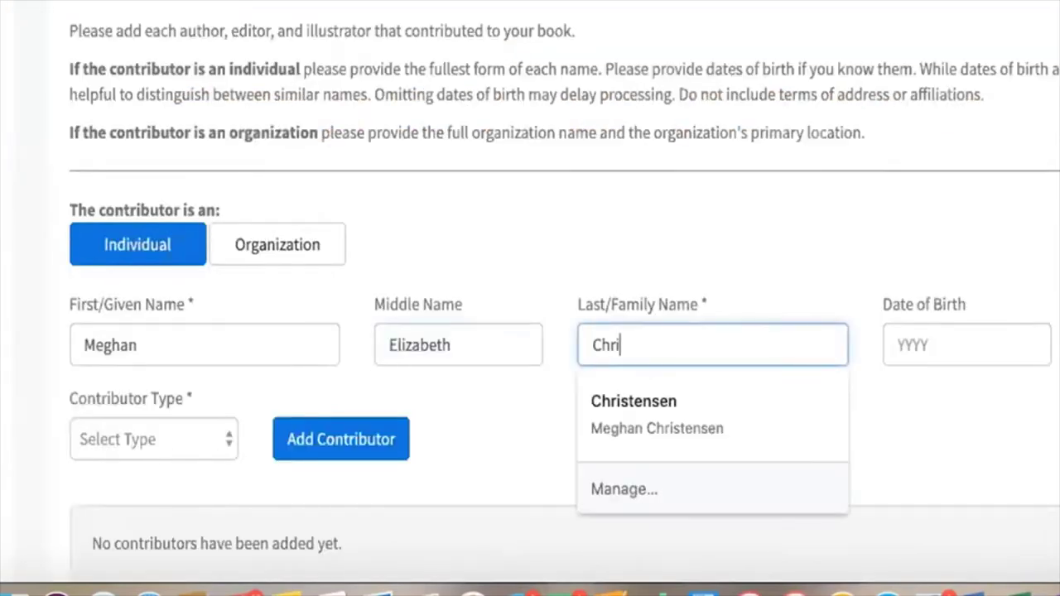
Step: Finish the contributor's last name, make them an Author, and add them to the list
text(stensen)
key(Tab)
click(203, 426)
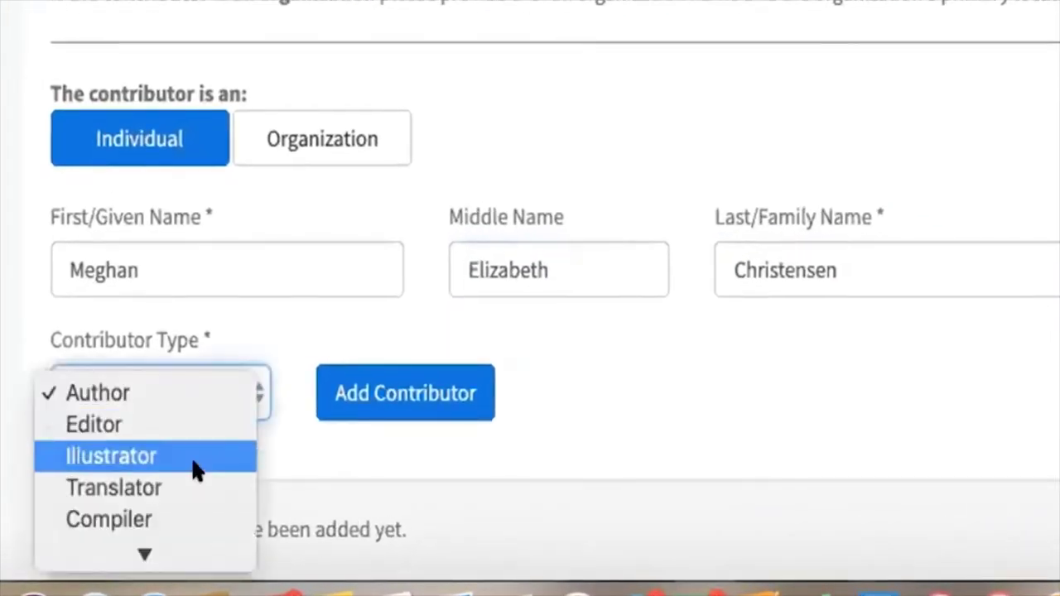
click(119, 389)
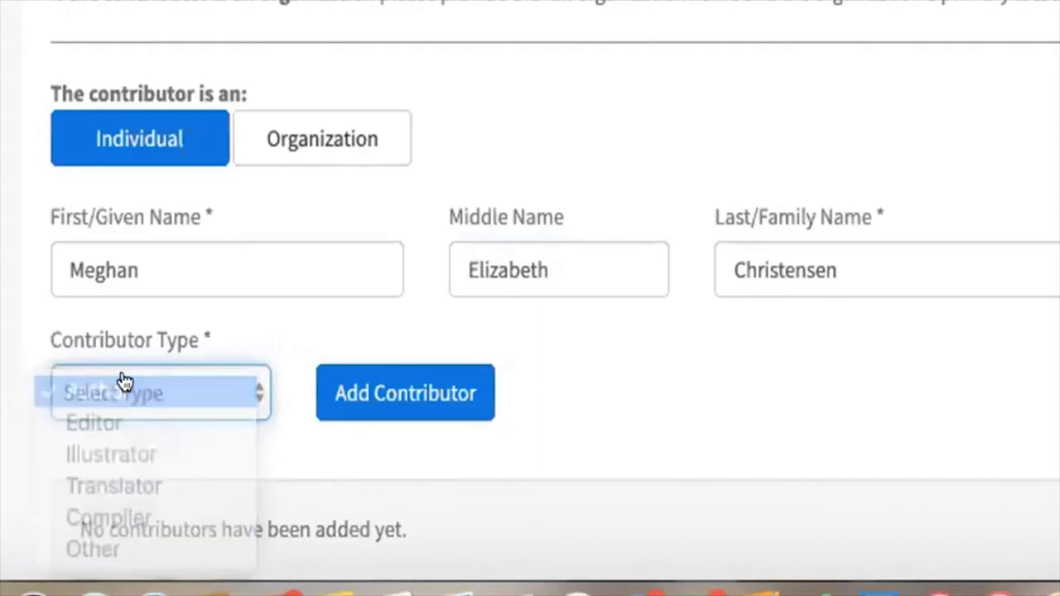
click(389, 395)
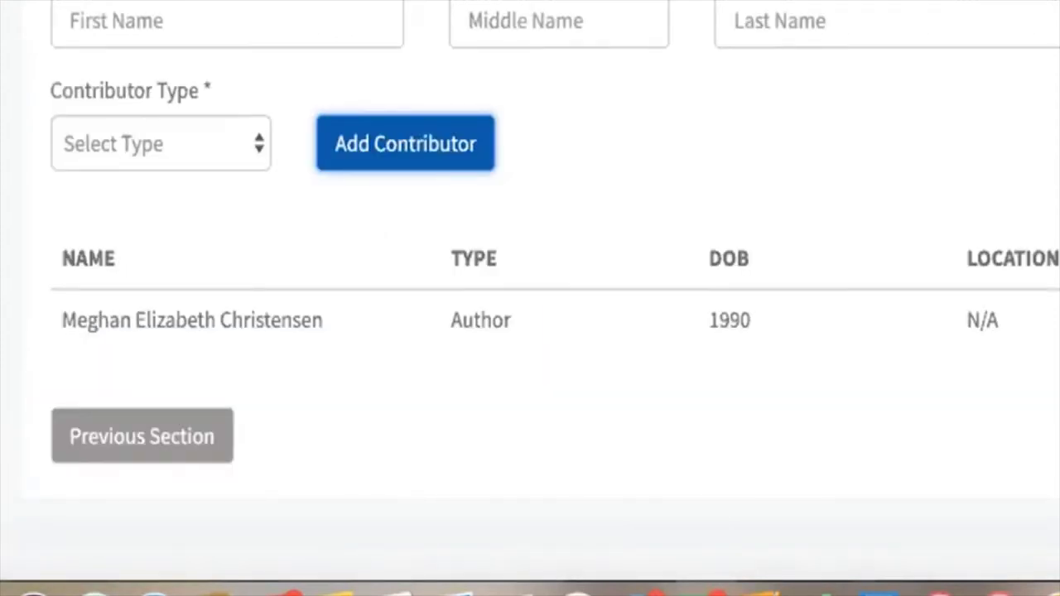
scroll(530, 299, up, 5)
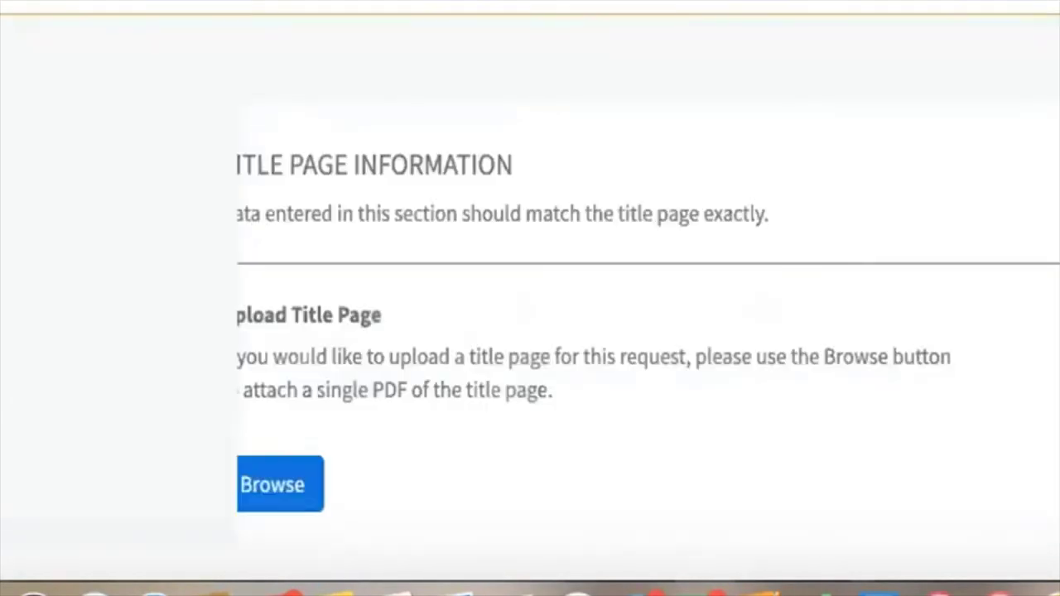
Step: Capitalise 'Wally' to 'WALLY' in the book title
scroll(530, 299, down, 3)
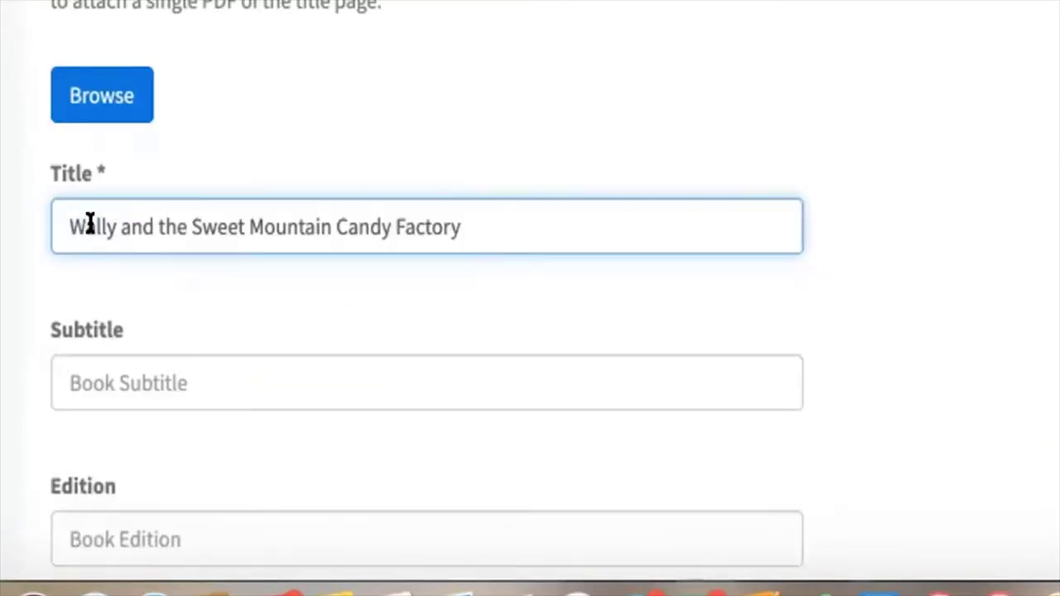
double_click(89, 226)
scroll(131, 244, down, 2)
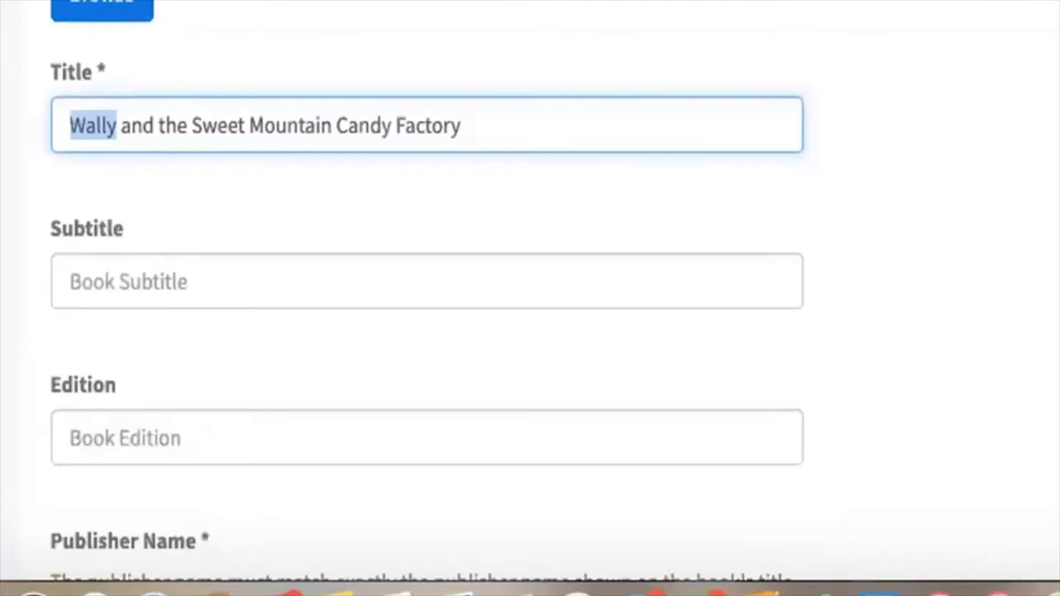
text(WALLY)
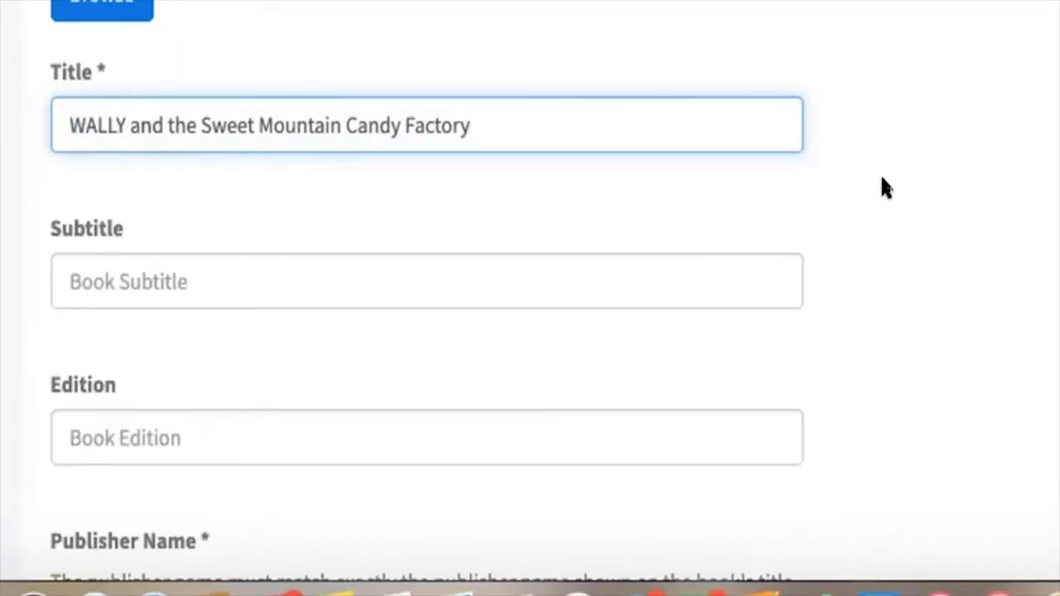
Step: Enter the publisher's name in the Publisher Name field
scroll(882, 179, up, 2)
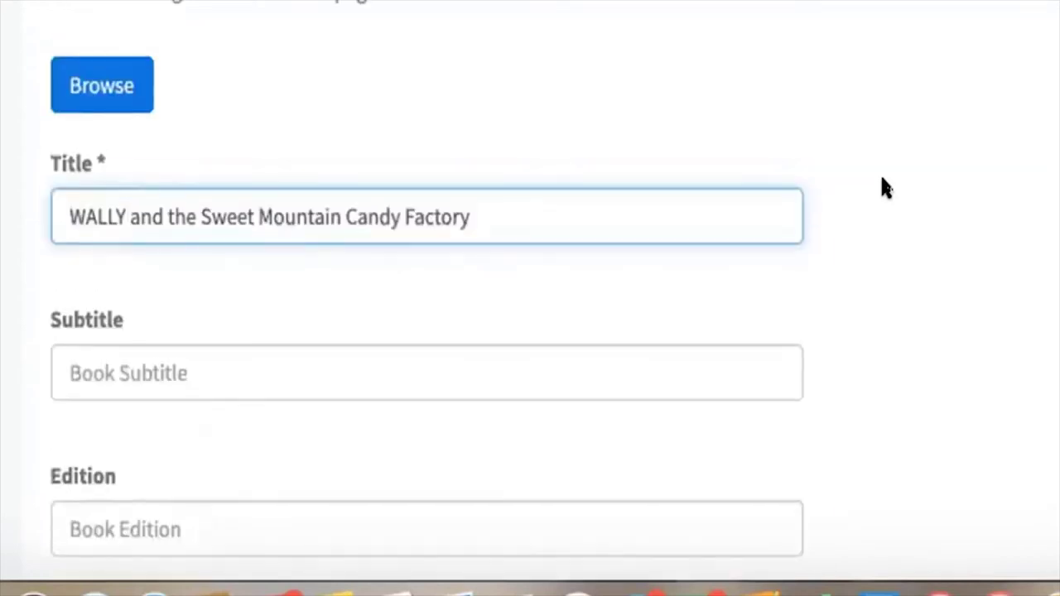
scroll(884, 187, down, 3)
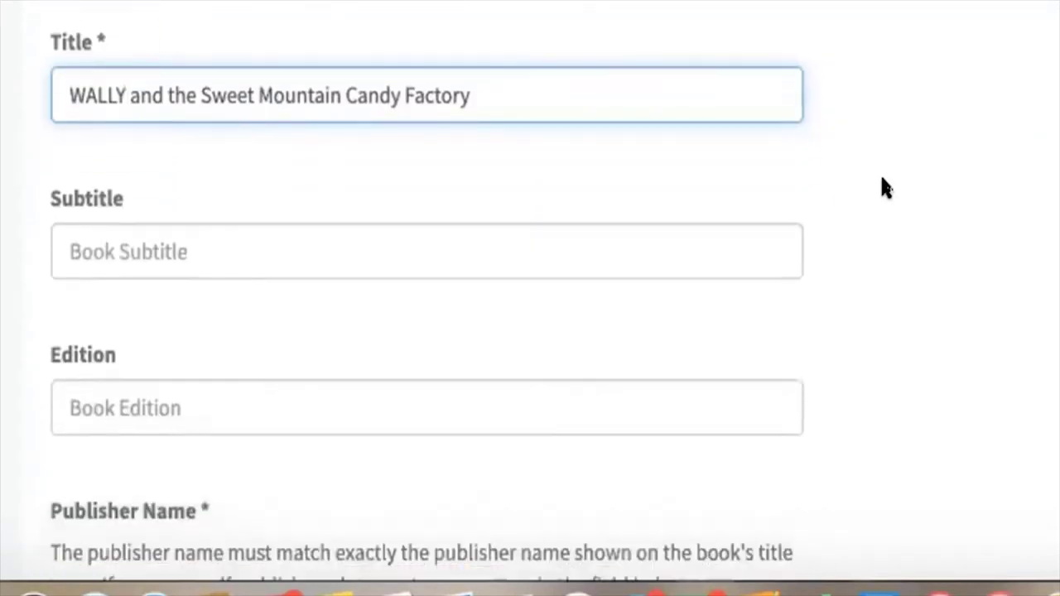
scroll(884, 187, down, 3)
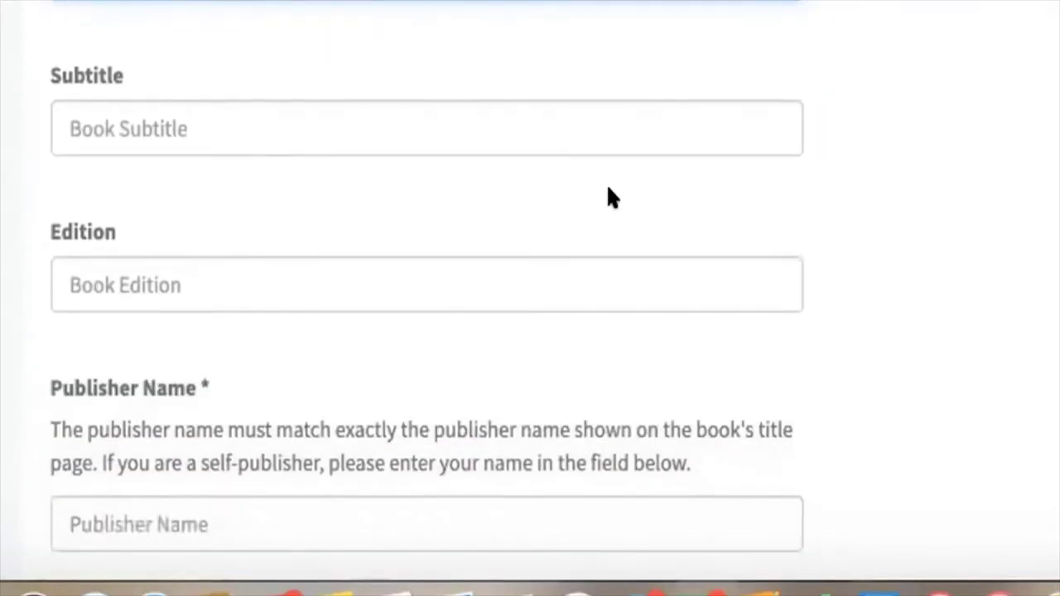
scroll(609, 197, down, 1)
scroll(350, 236, down, 4)
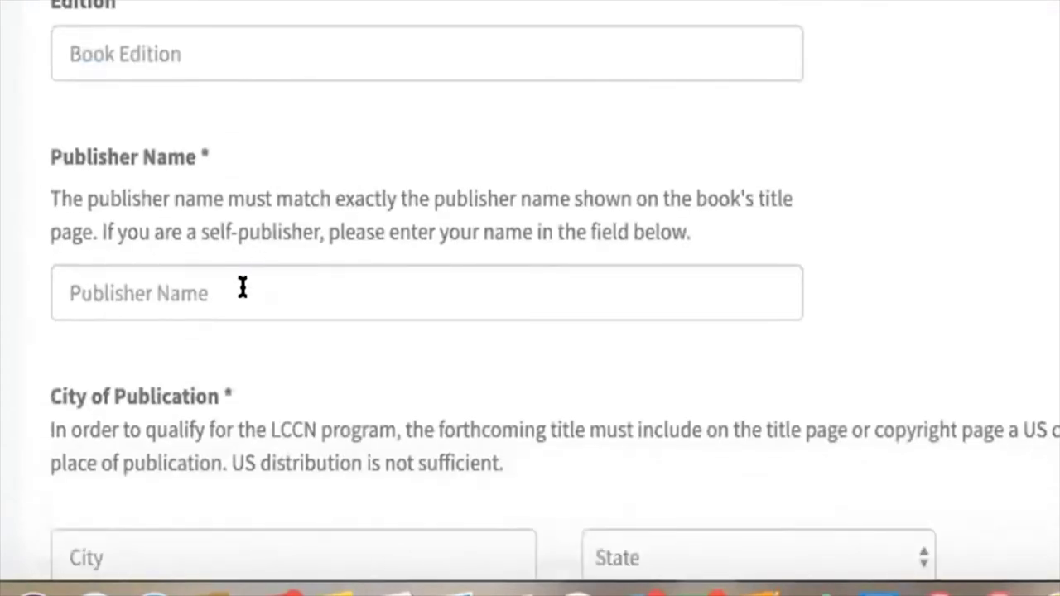
click(242, 287)
scroll(947, 253, down, 5)
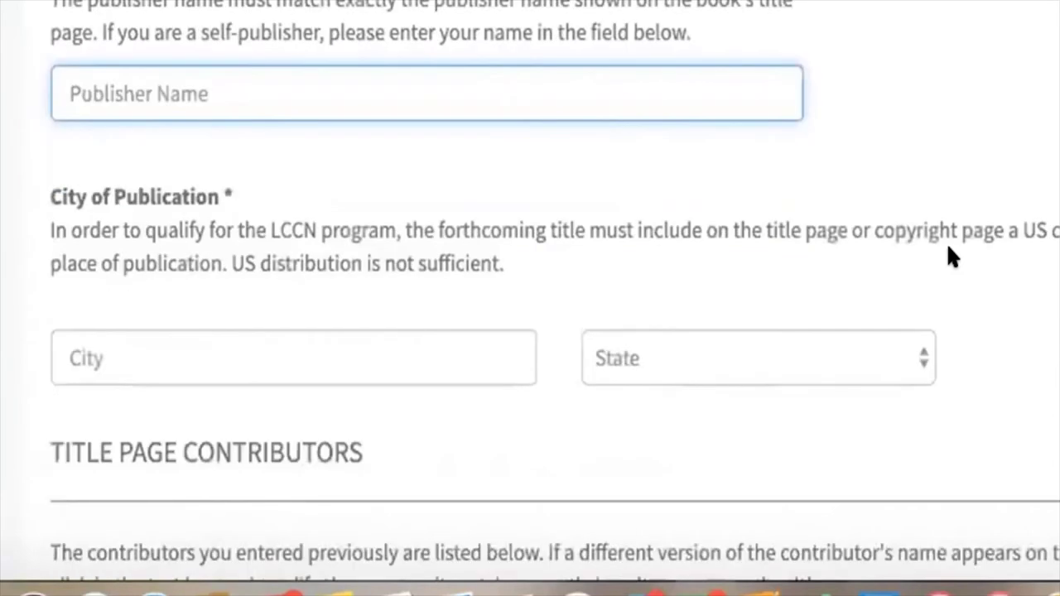
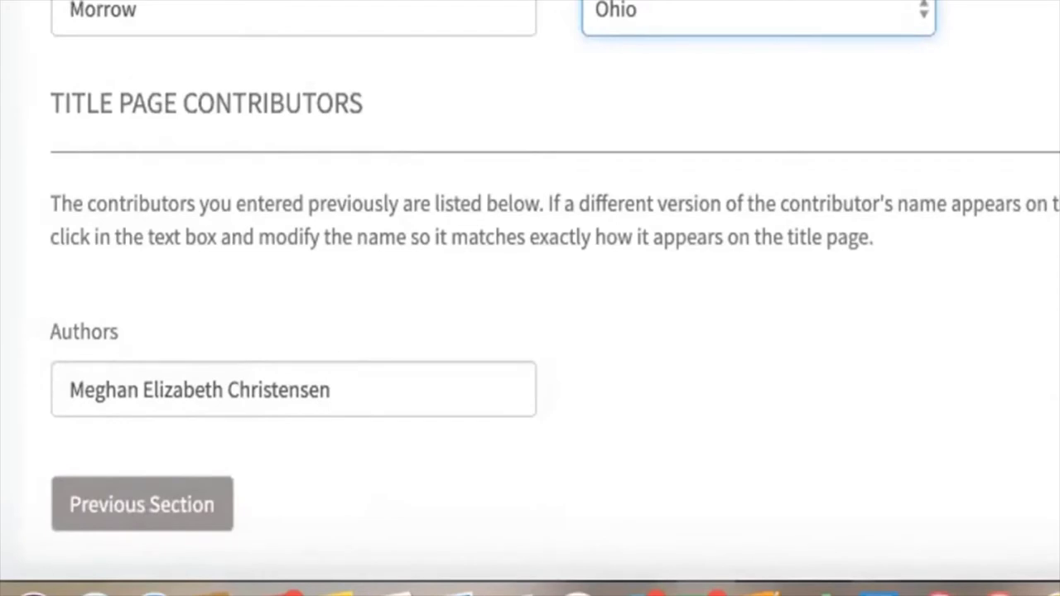
scroll(659, 247, down, 10)
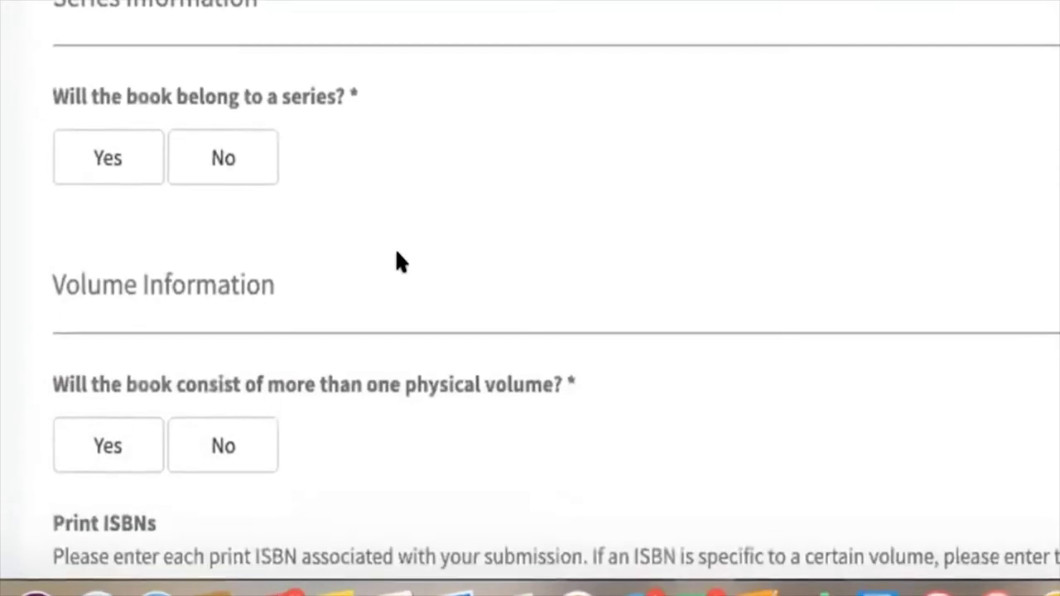
Step: Mark the book as not part of a series and published as a single physical volume
click(259, 177)
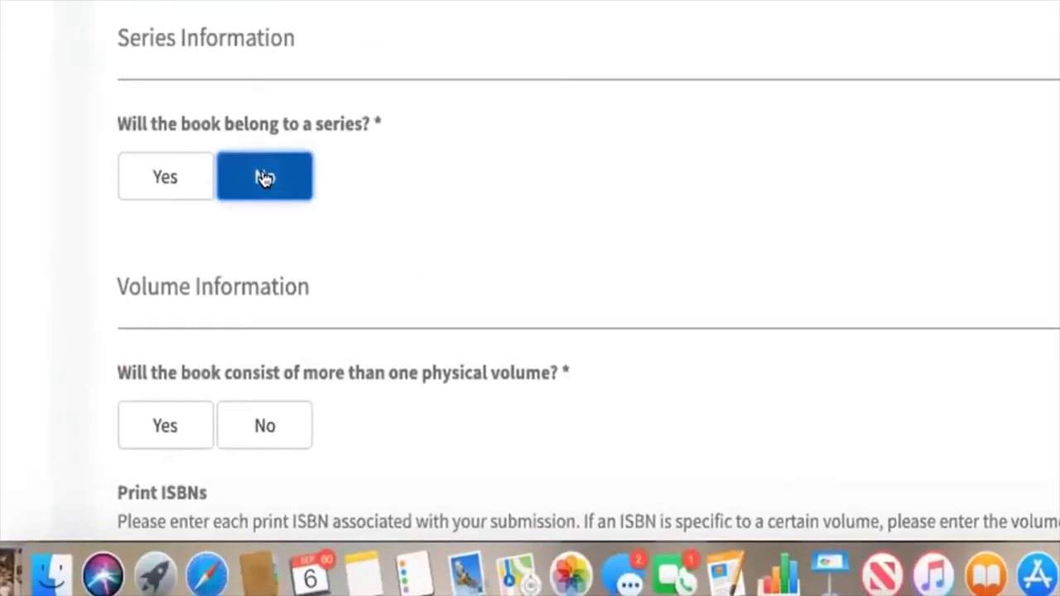
scroll(501, 232, down, 4)
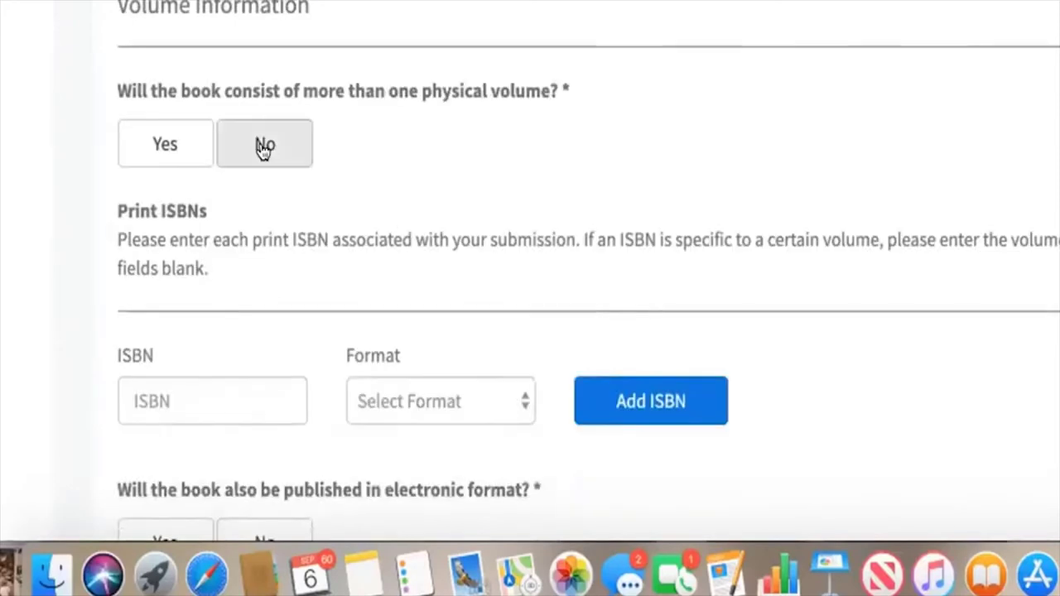
click(263, 150)
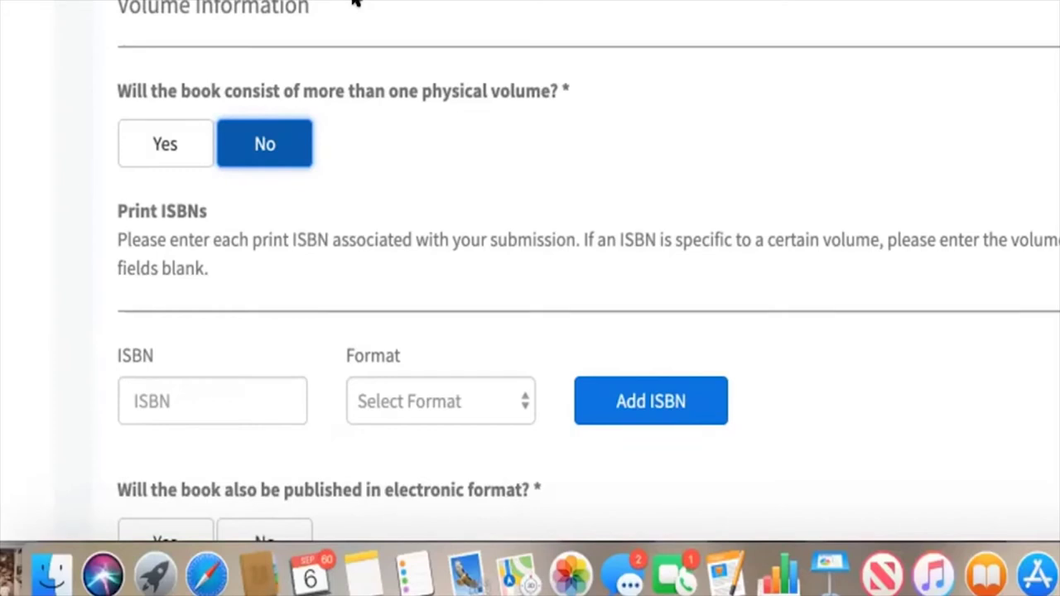
scroll(398, 66, down, 5)
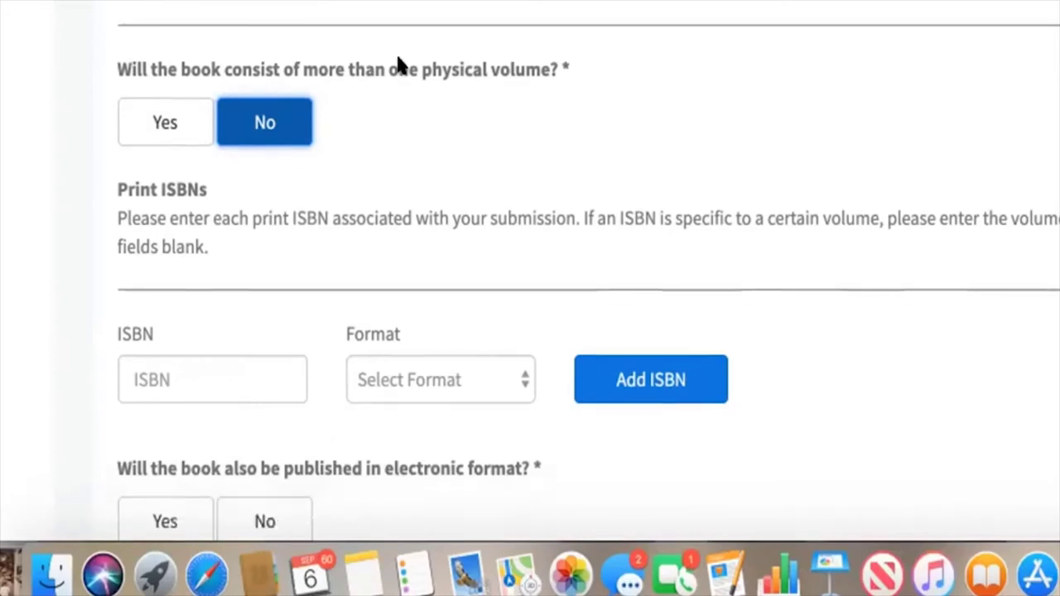
click(250, 166)
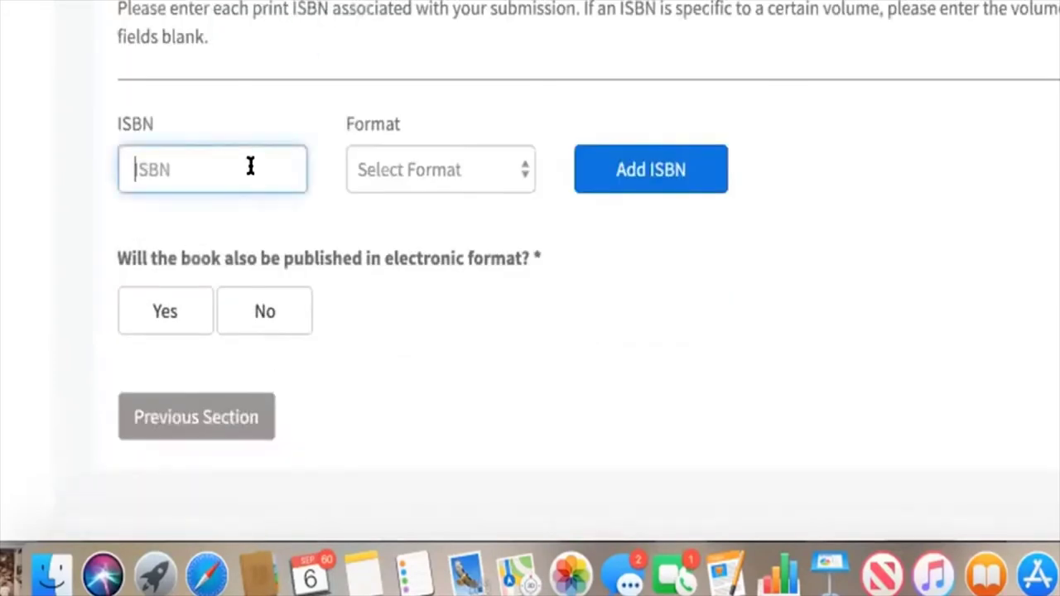
Step: In a new tab, sign in to Bowker with the saved account, keeping the login remembered
key(super+t)
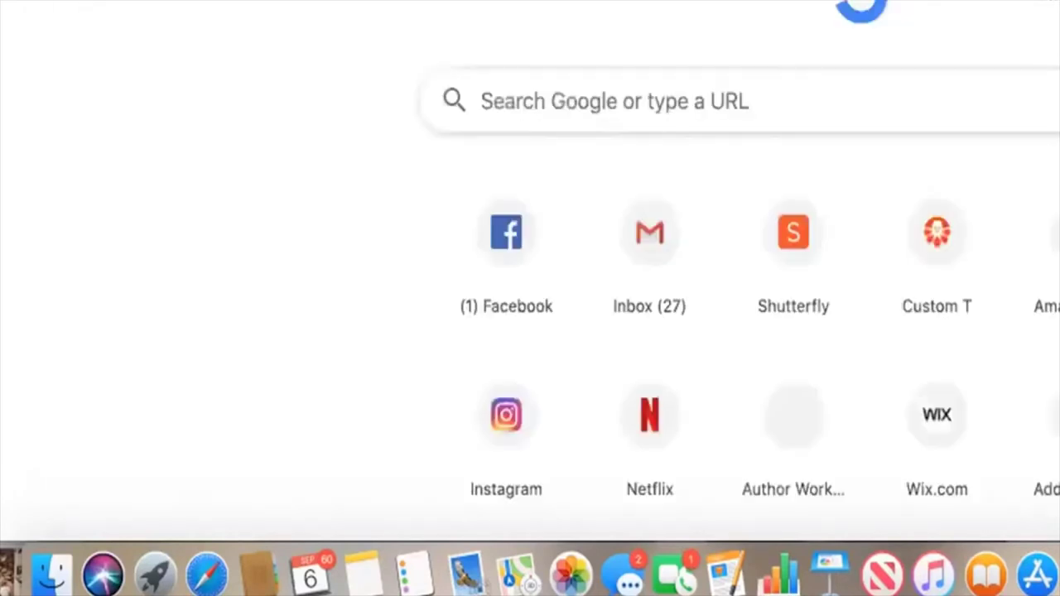
scroll(530, 273, down, 1)
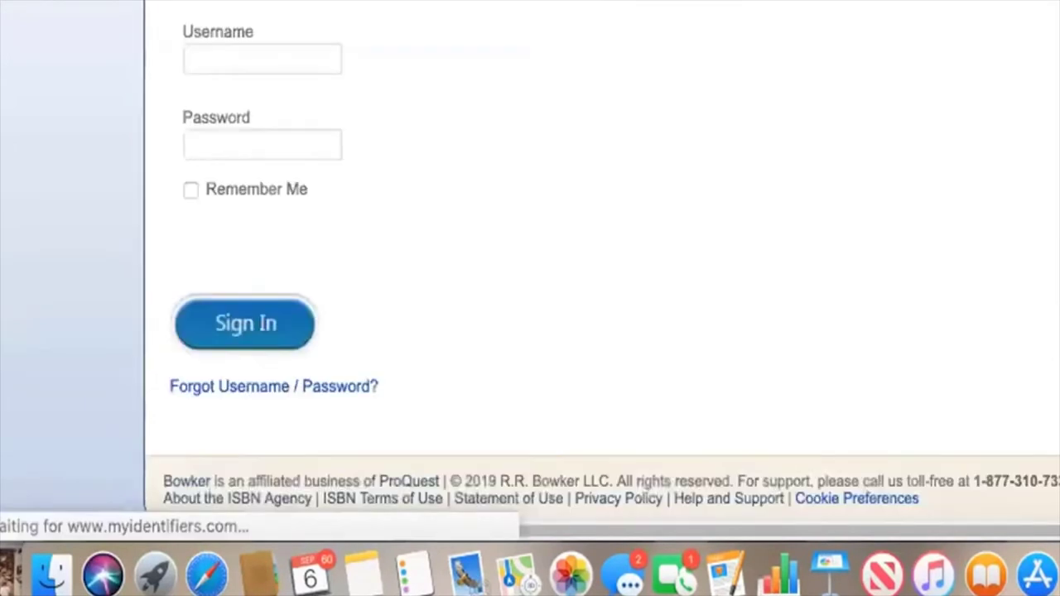
click(262, 47)
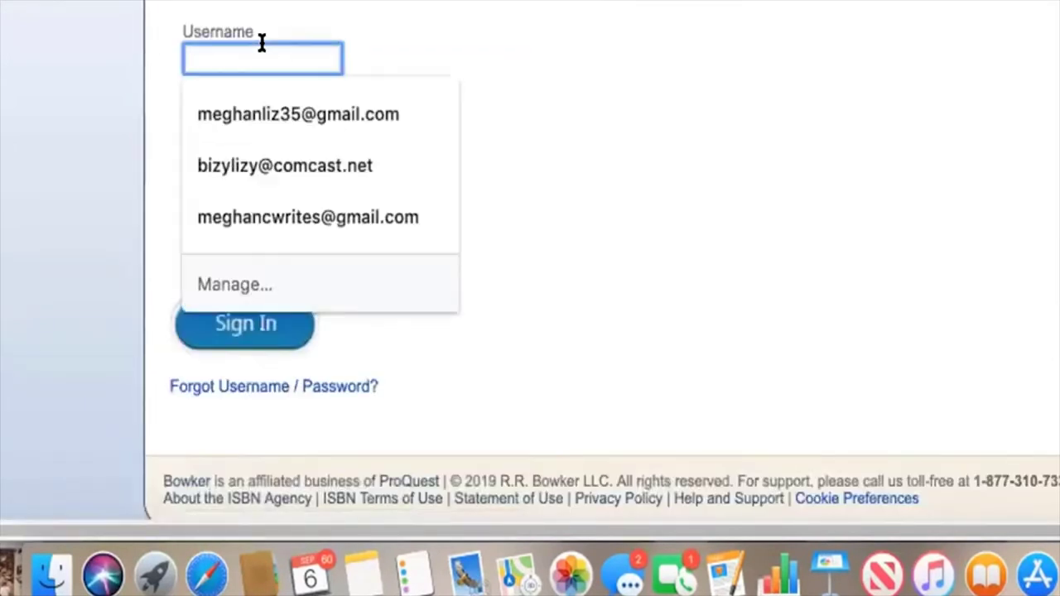
click(289, 217)
click(237, 141)
text(*************)
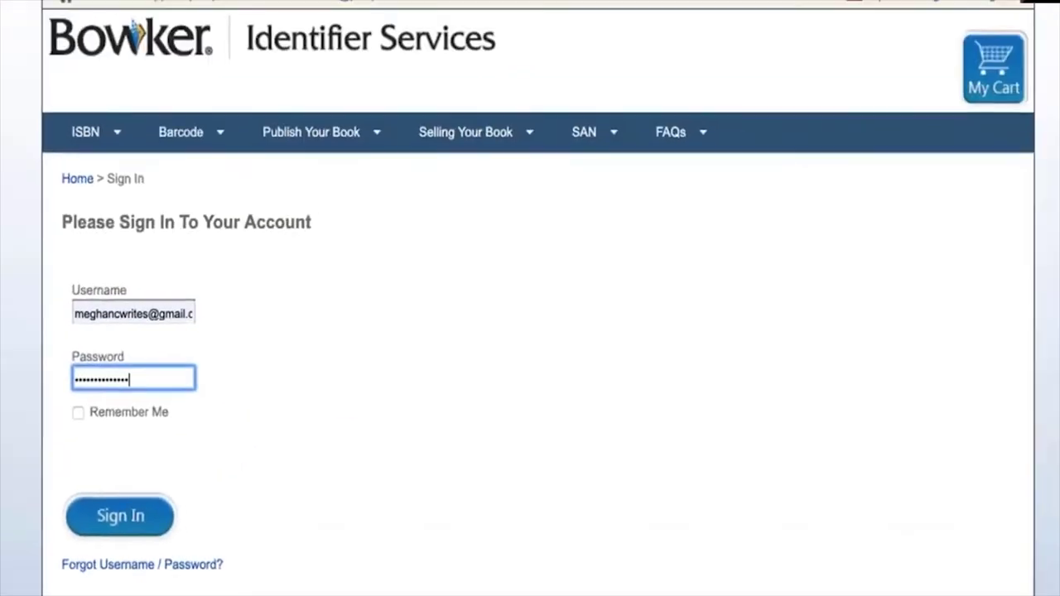
key(Tab)
key(space)
click(122, 516)
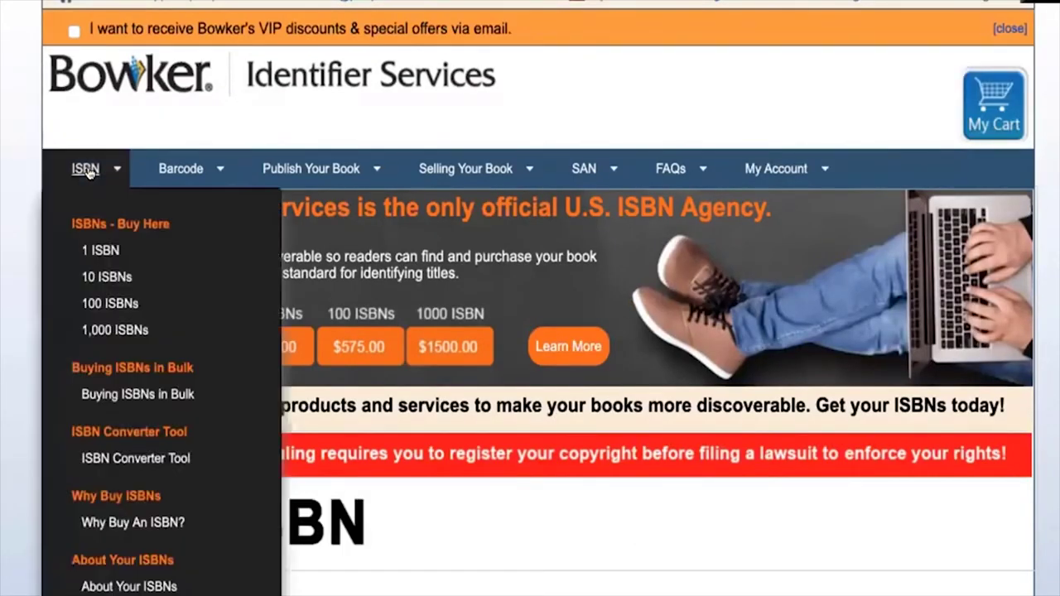
mouse_move(790, 178)
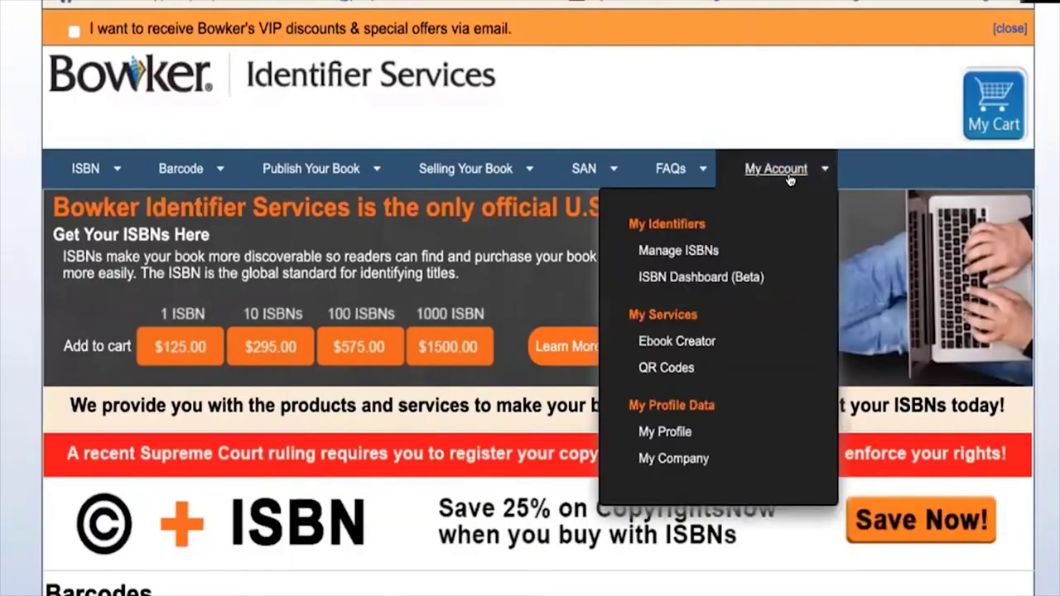
click(695, 250)
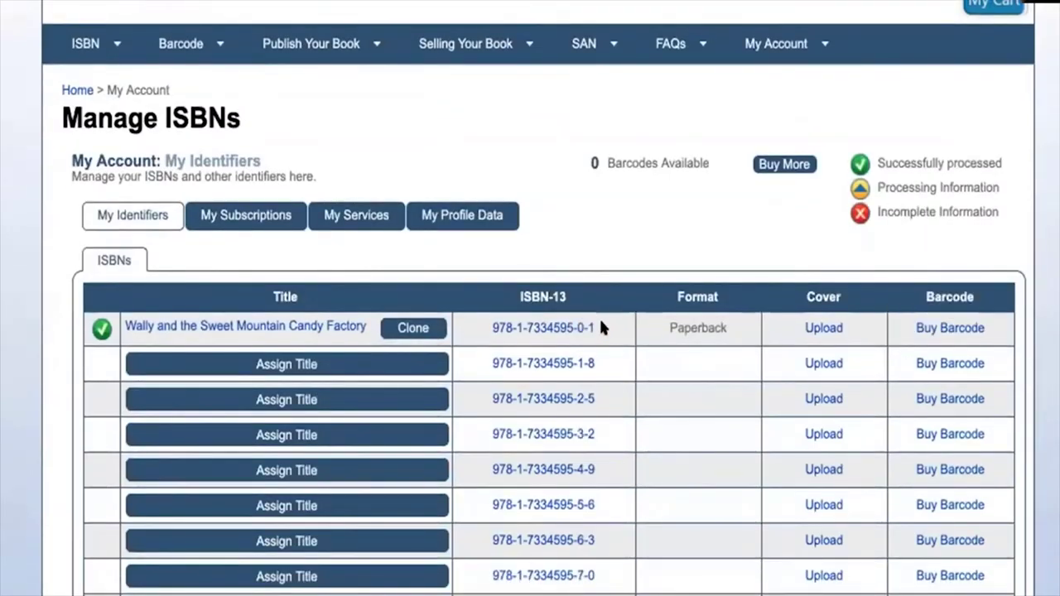
drag(599, 326, 491, 328)
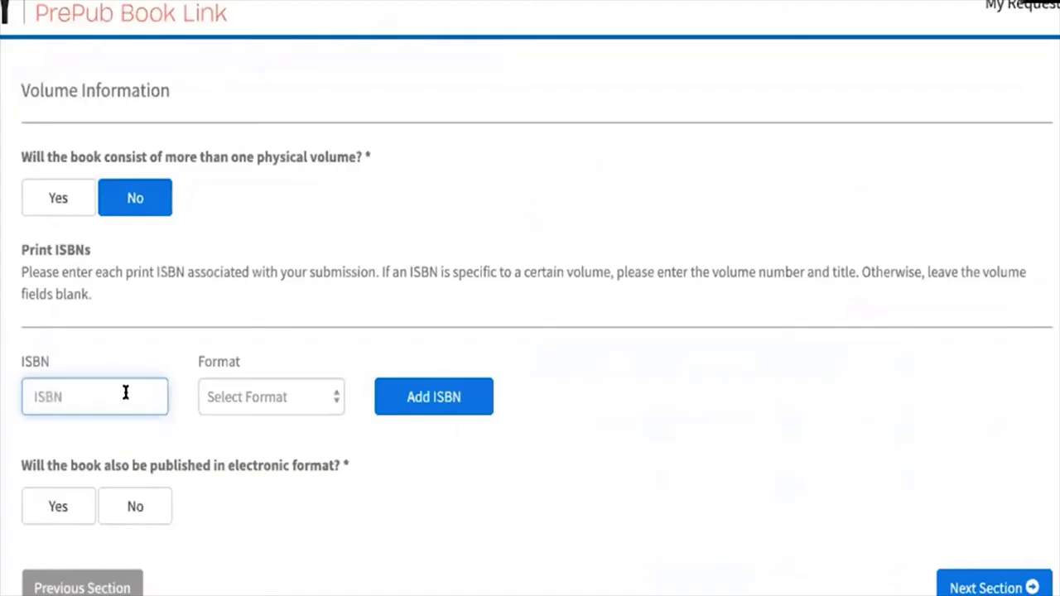
key(ctrl+v)
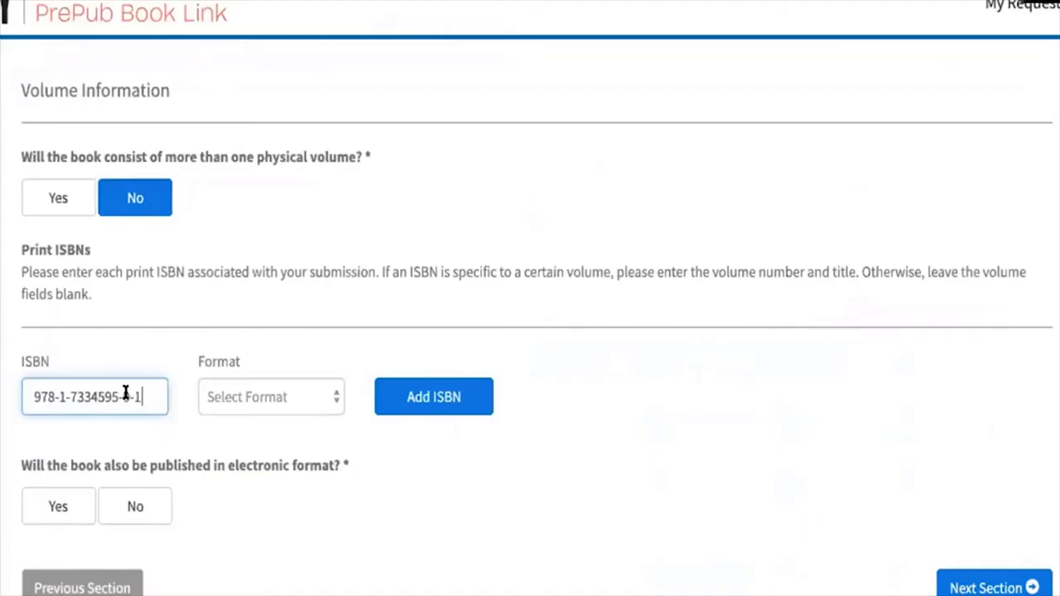
click(313, 394)
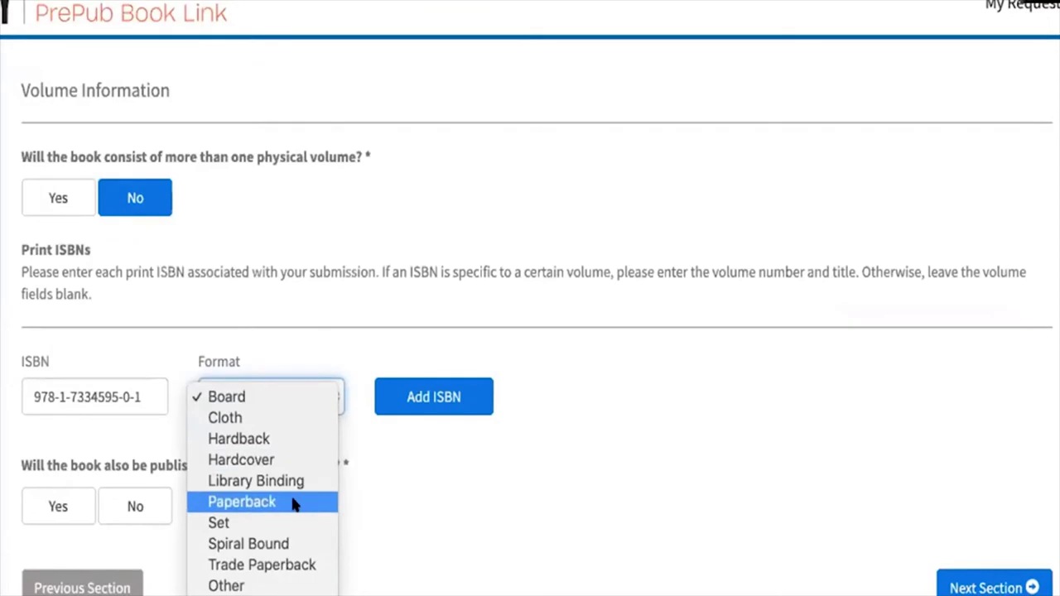
click(293, 503)
click(320, 399)
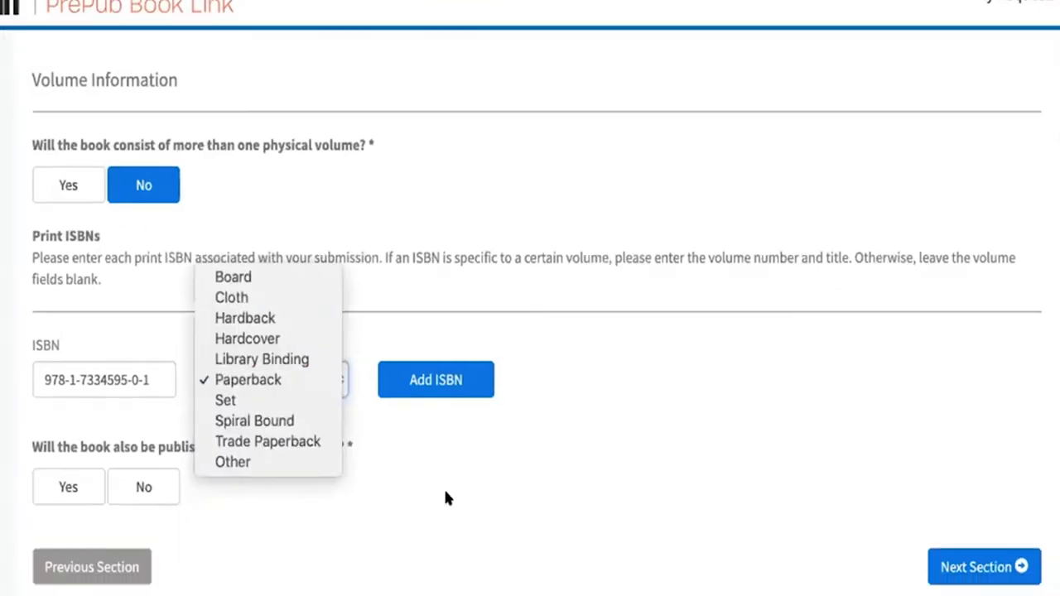
click(440, 395)
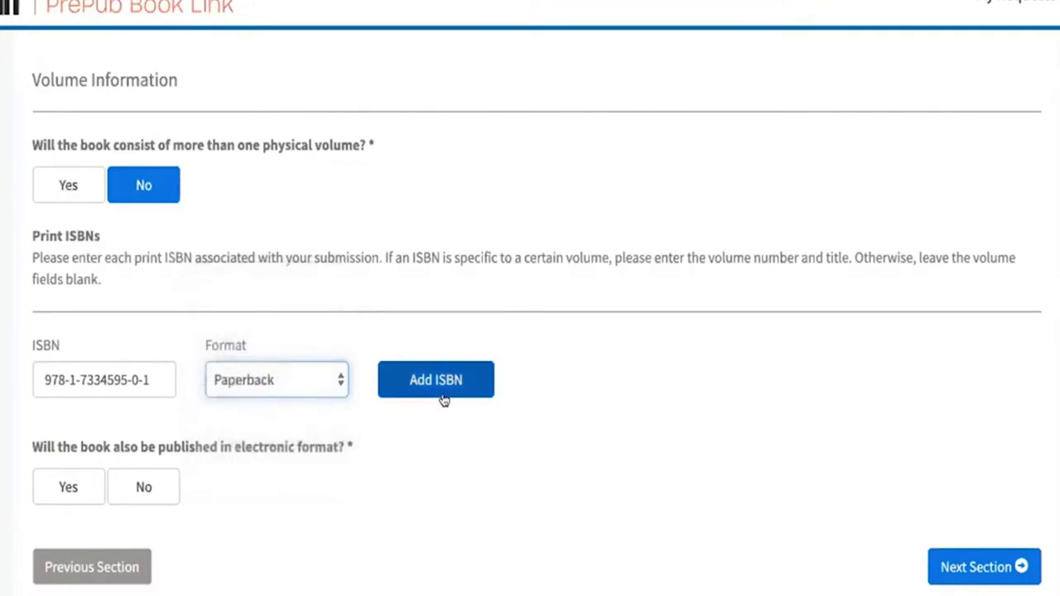
click(439, 379)
scroll(436, 456, down, 2)
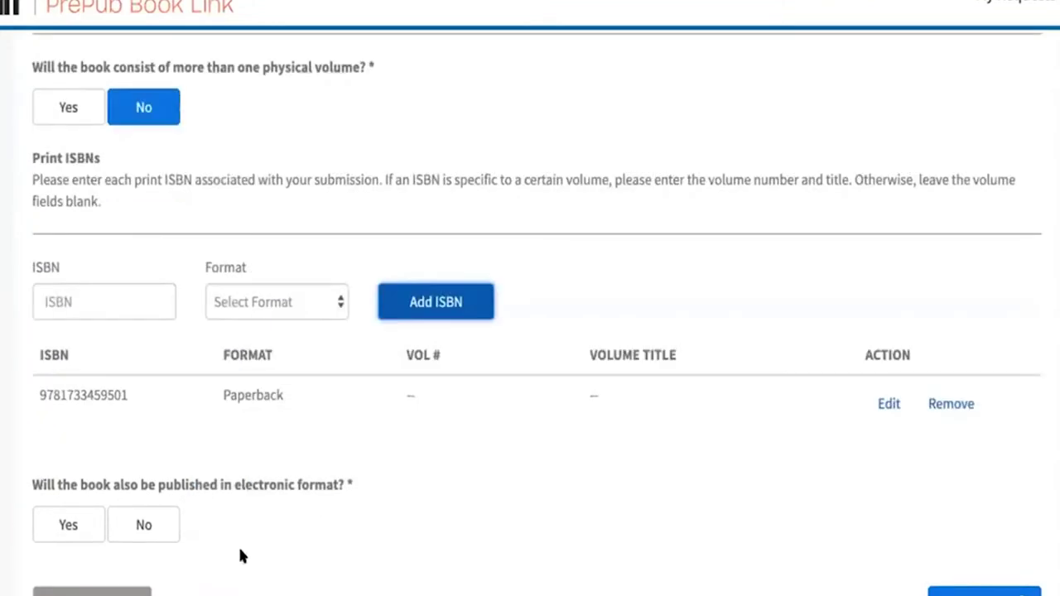
click(66, 525)
scroll(345, 535, down, 3)
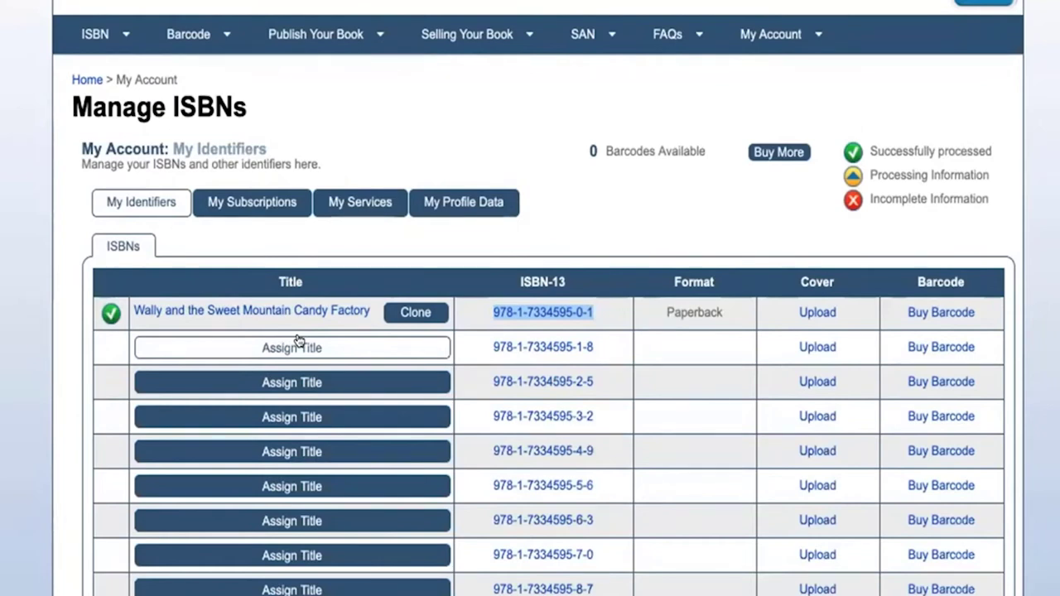
click(332, 350)
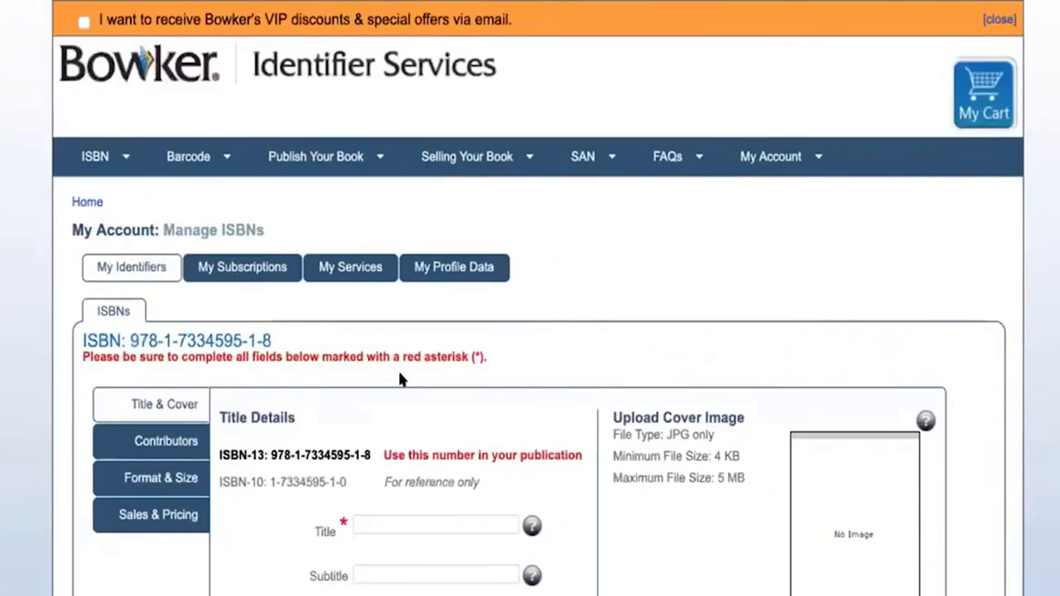
scroll(369, 372, down, 2)
click(370, 372)
text(WAlly)
key(BackSpace)
key(BackSpace)
key(BackSpace)
key(BackSpace)
text(ally and )
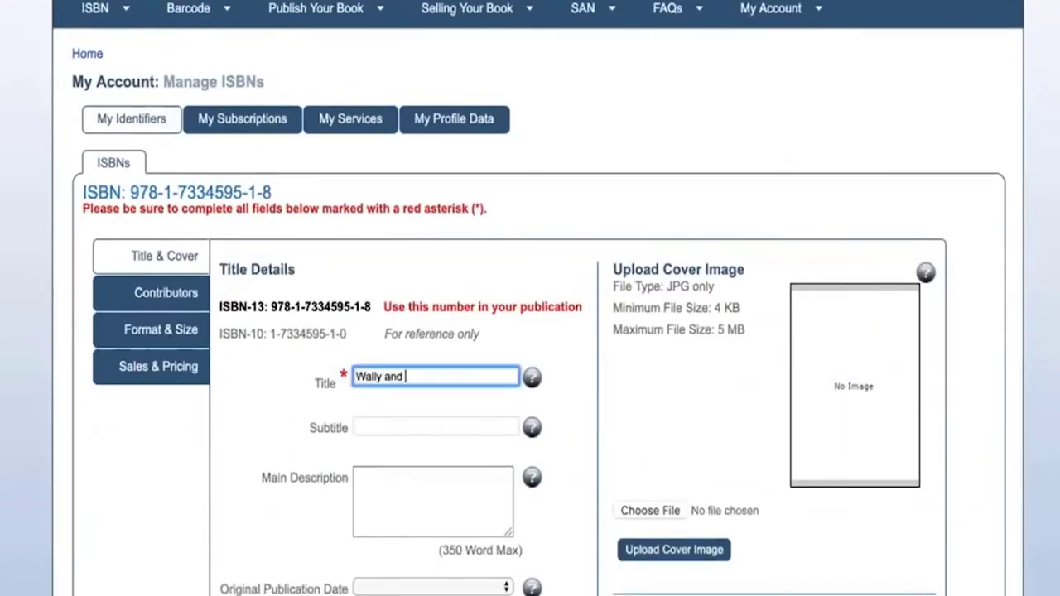
text(the Sweet Mountain Candy Factory)
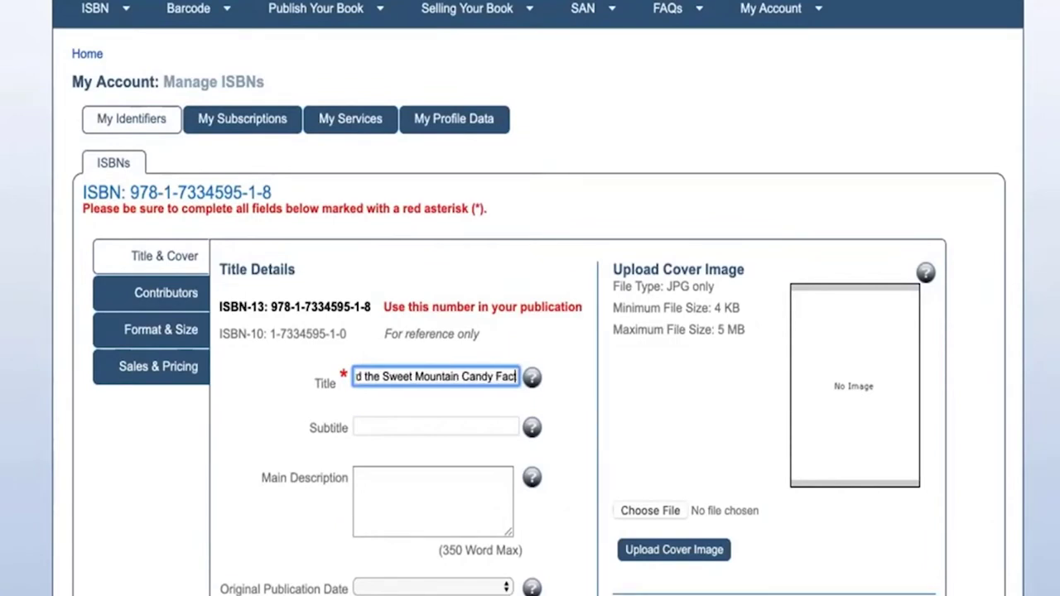
click(369, 485)
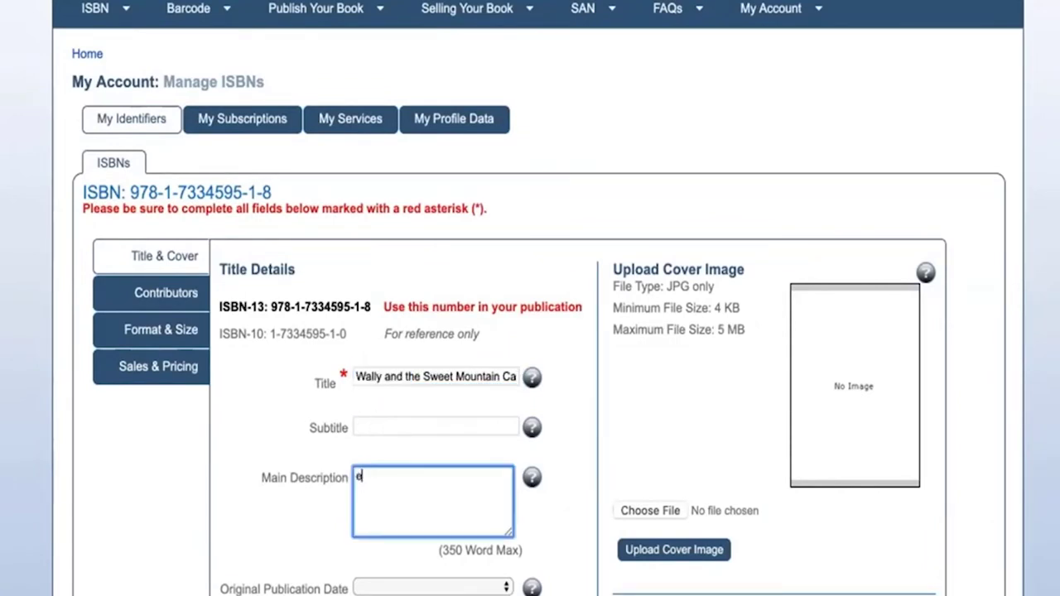
text(ebook)
scroll(384, 483, down, 2)
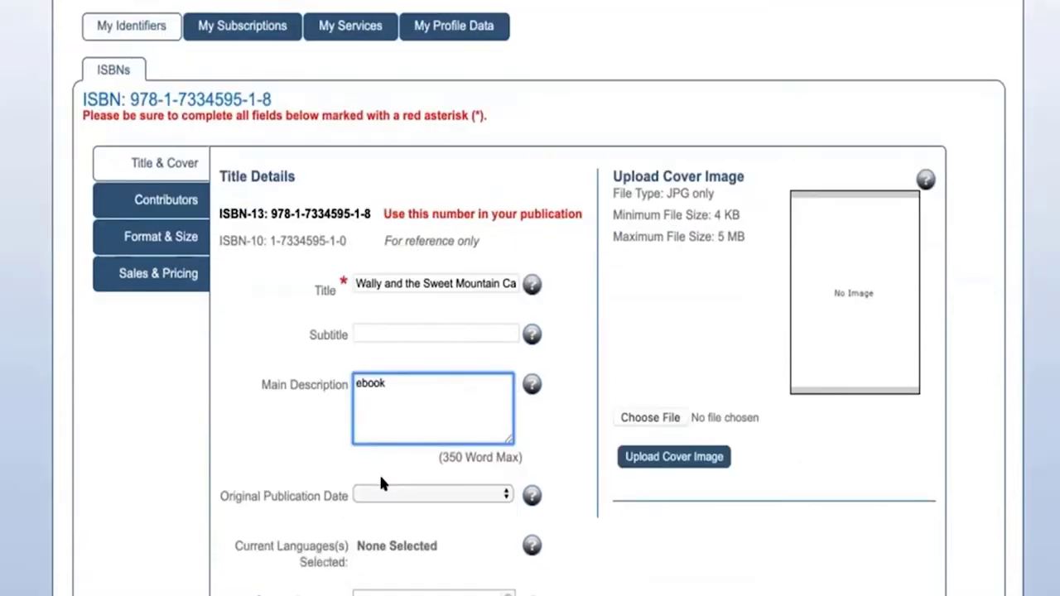
scroll(307, 447, down, 8)
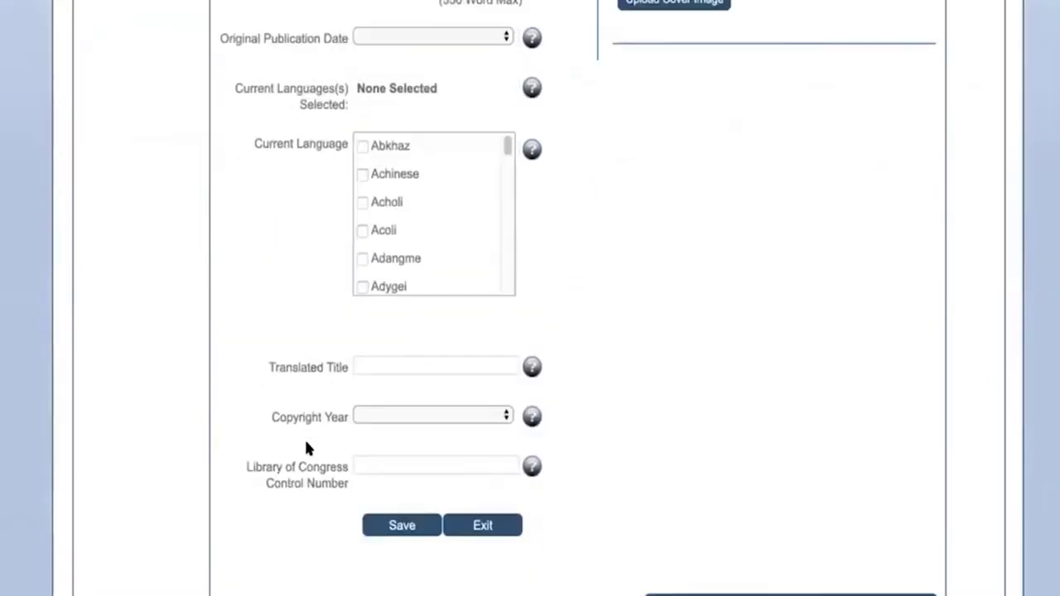
scroll(306, 448, up, 6)
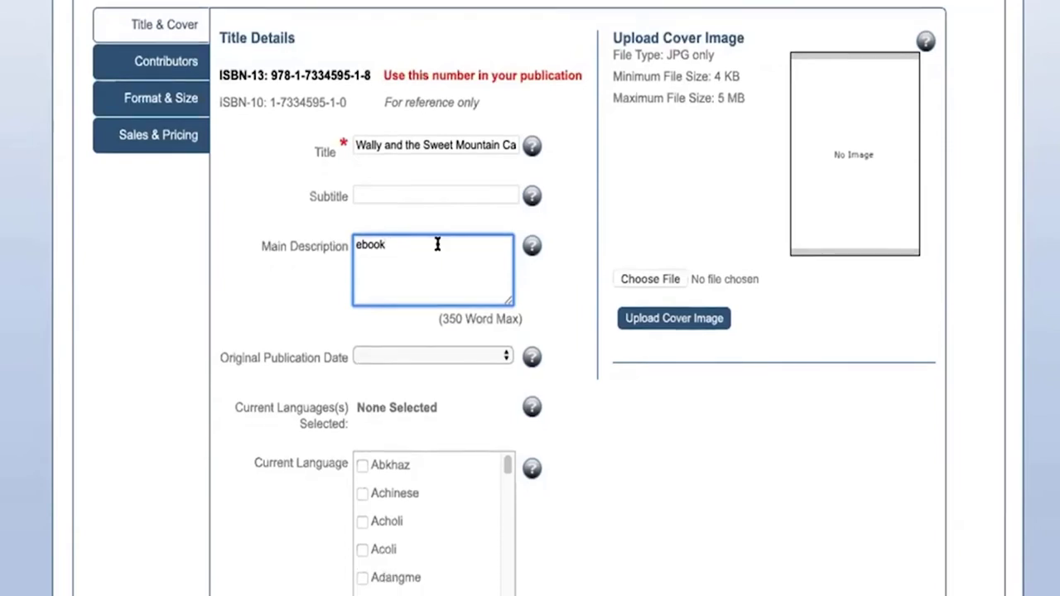
scroll(437, 244, down, 5)
scroll(511, 264, up, 6)
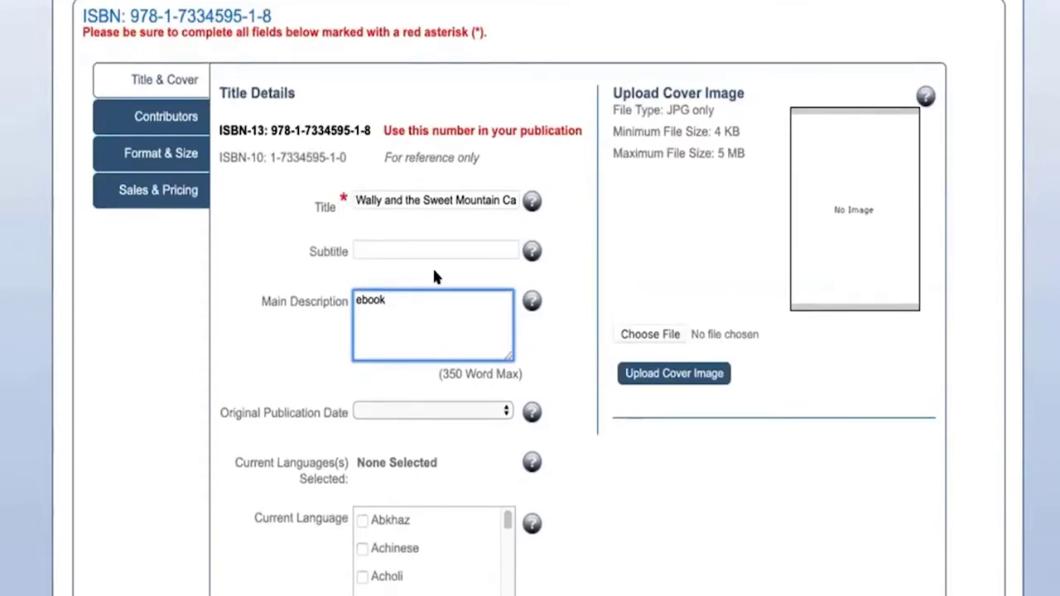
click(184, 154)
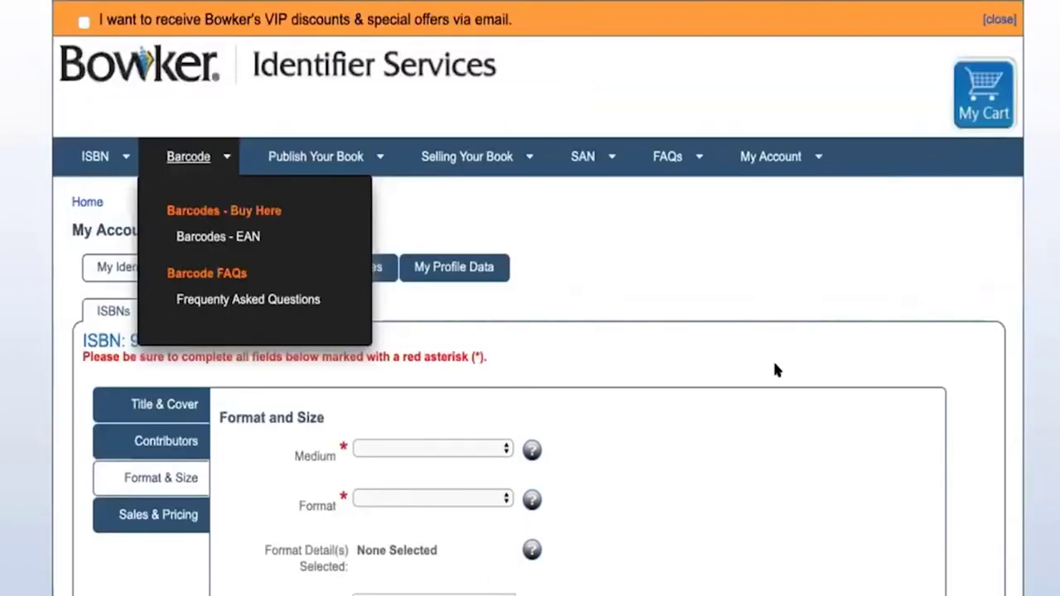
scroll(618, 488, down, 3)
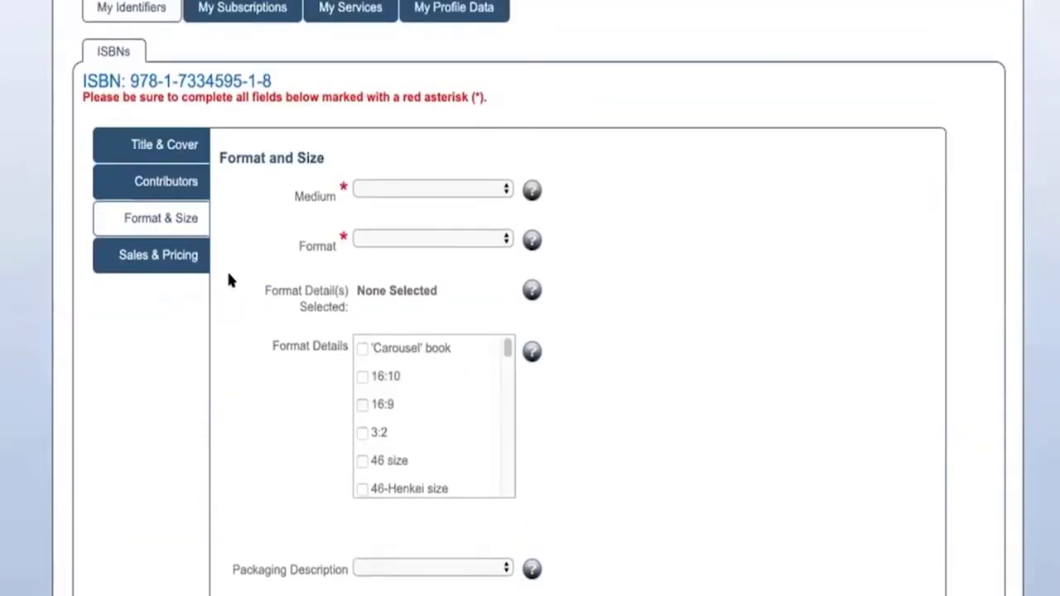
click(501, 189)
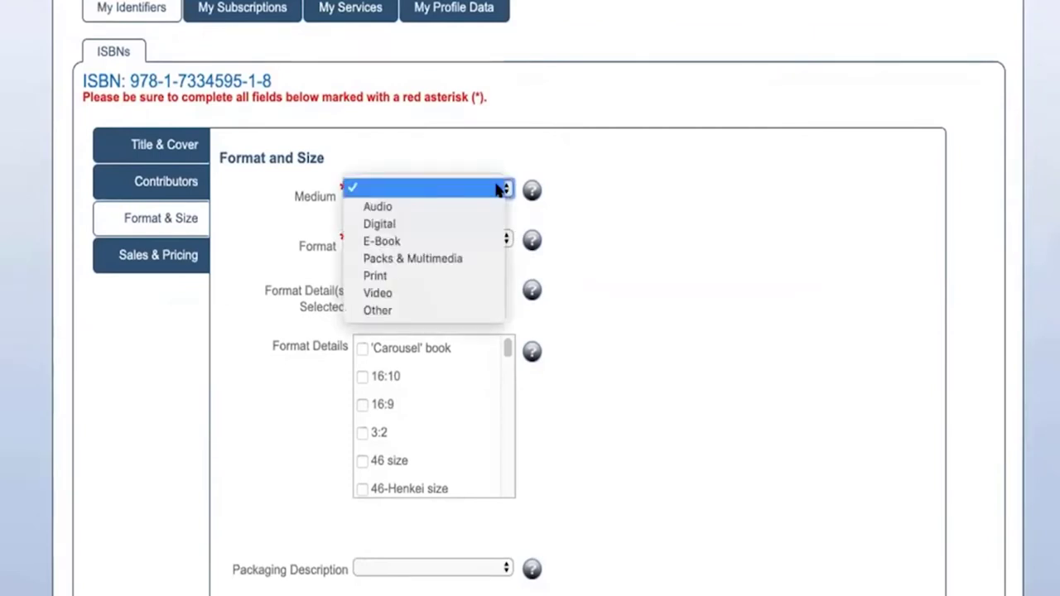
click(480, 240)
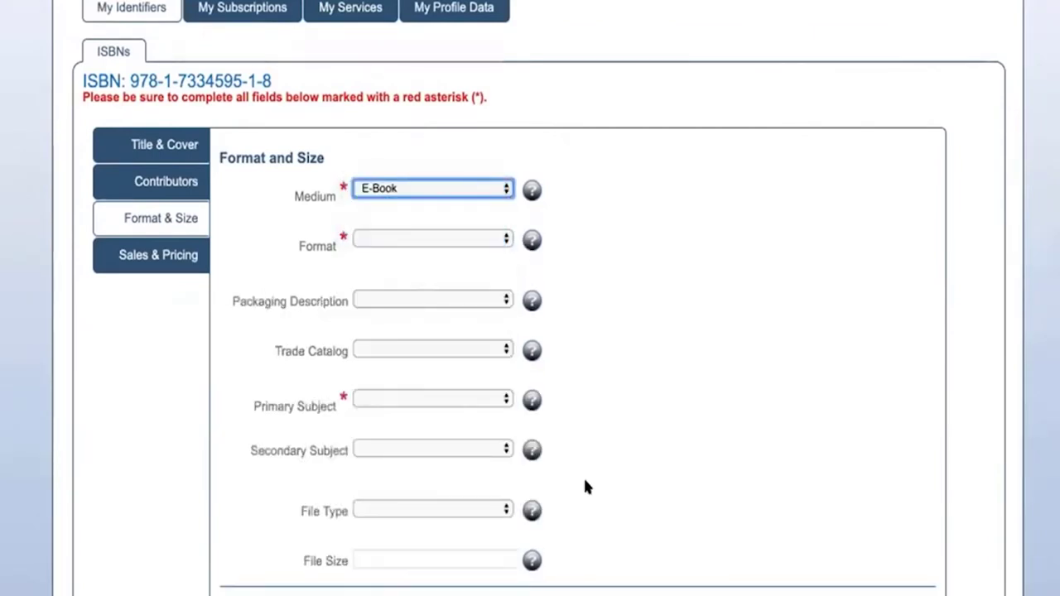
Step: Remove 'ebook' from the Main Description and continue to the contributor details
click(158, 145)
scroll(451, 339, down, 3)
click(373, 367)
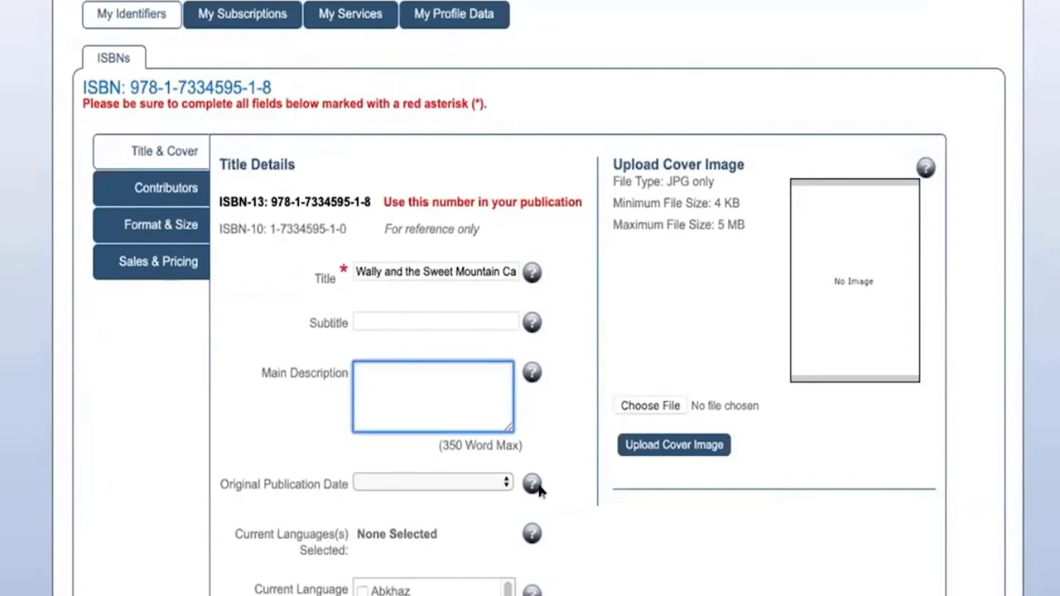
scroll(537, 485, down, 1)
scroll(514, 292, down, 6)
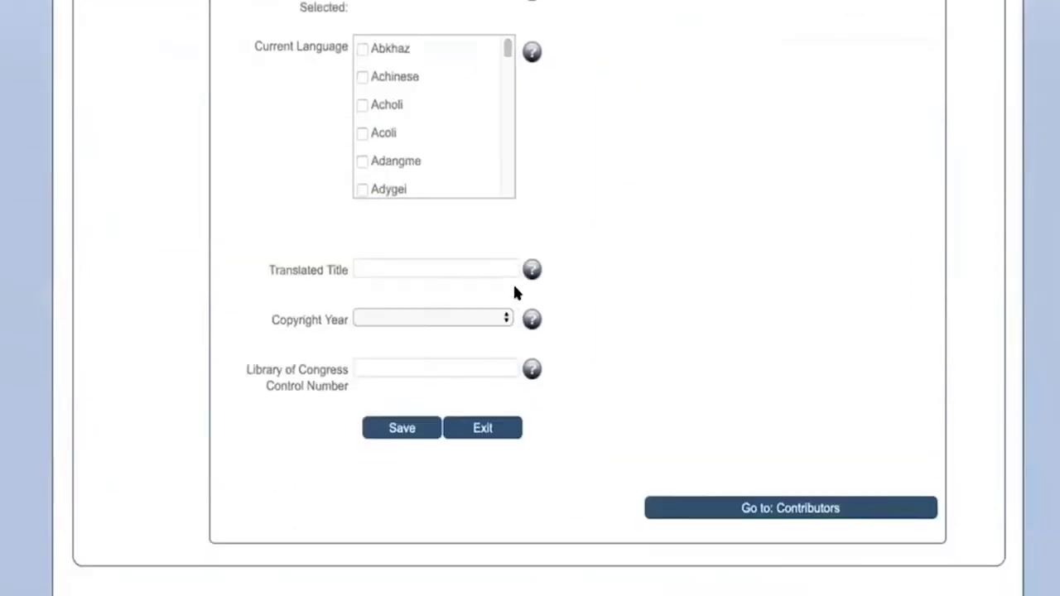
click(721, 503)
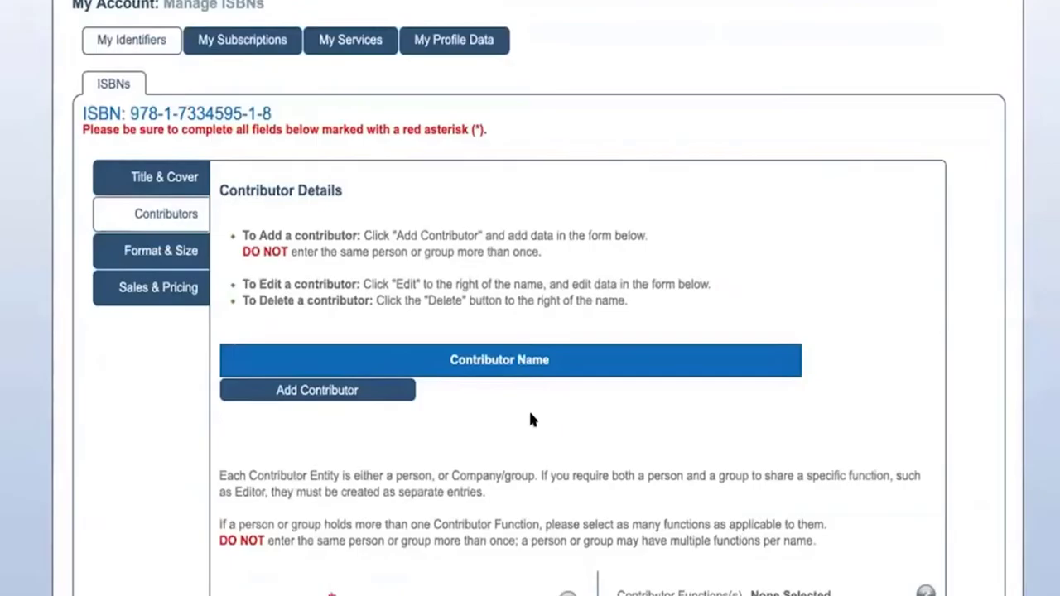
scroll(529, 409, down, 5)
scroll(444, 416, up, 3)
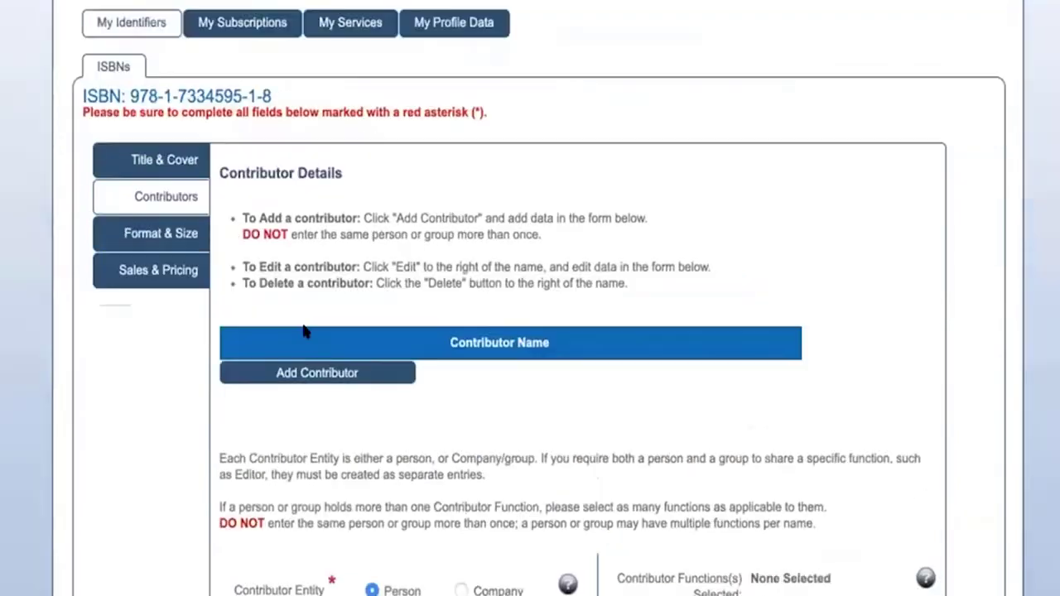
click(131, 23)
click(695, 164)
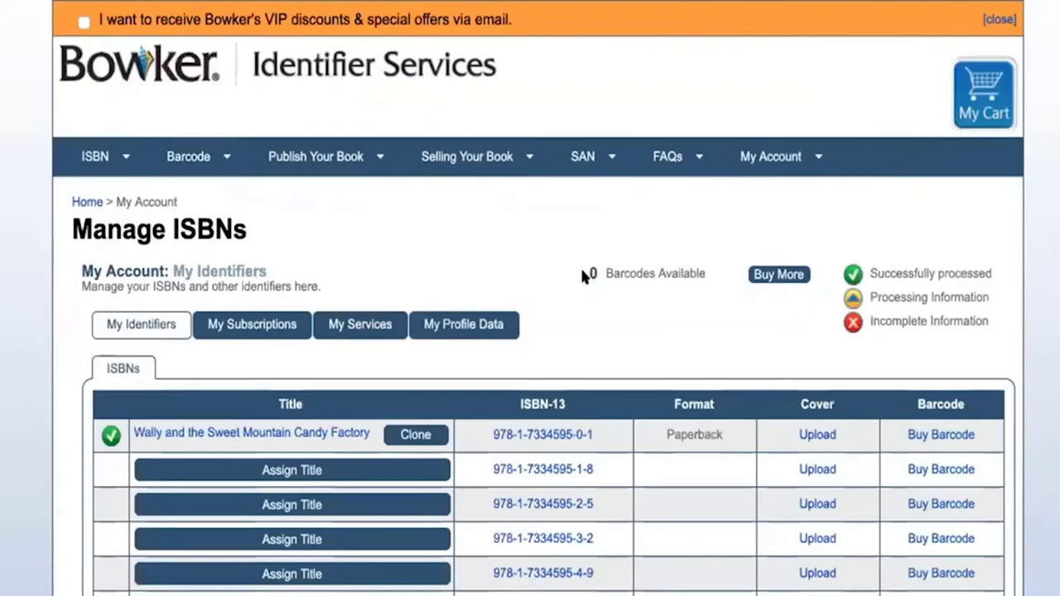
scroll(580, 266, down, 2)
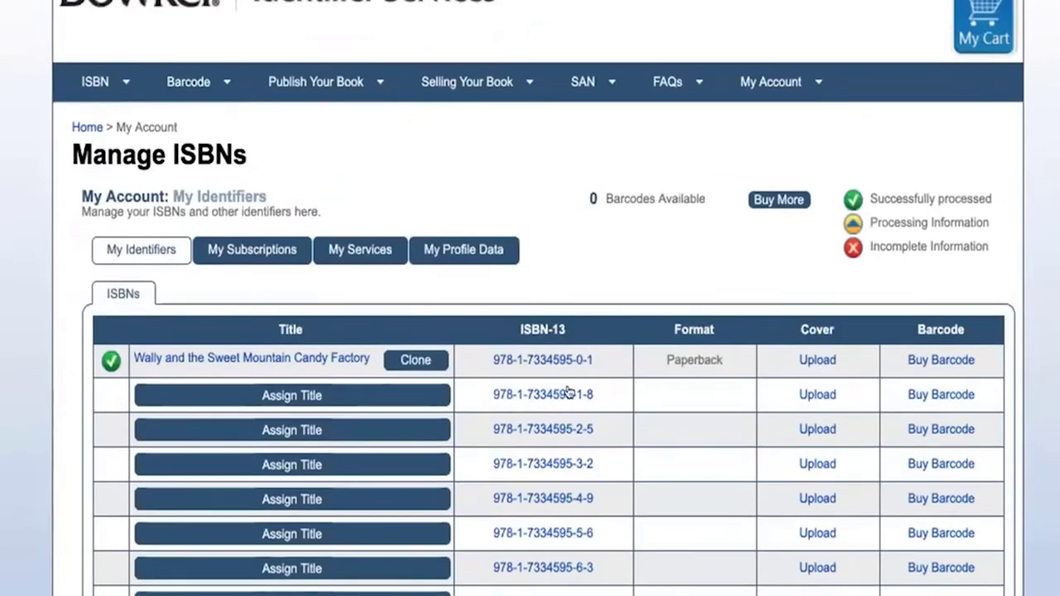
drag(599, 388, 477, 398)
key(ctrl+c)
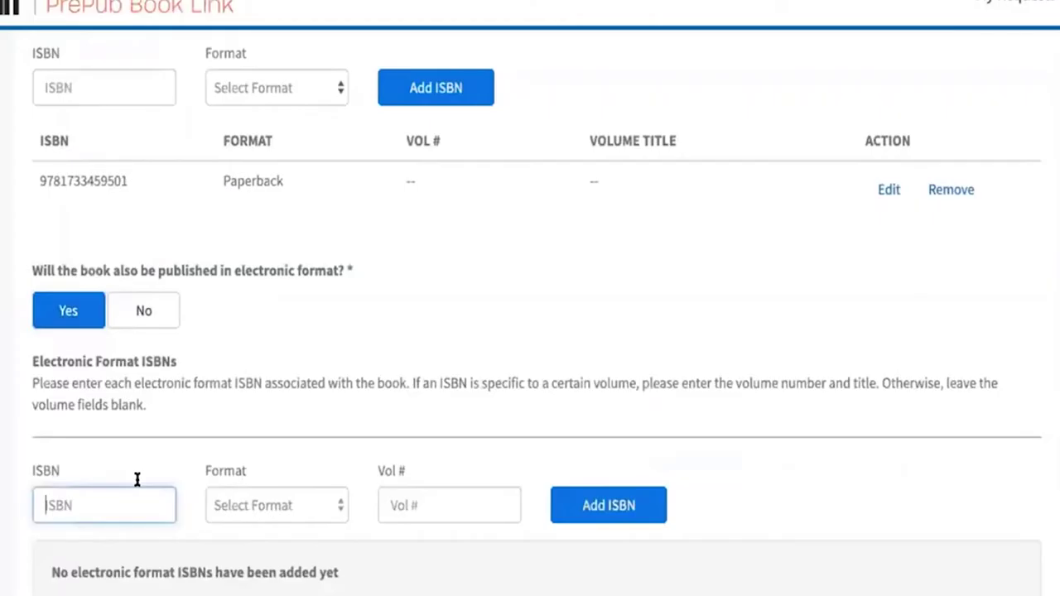
click(135, 503)
key(ctrl+v)
click(249, 502)
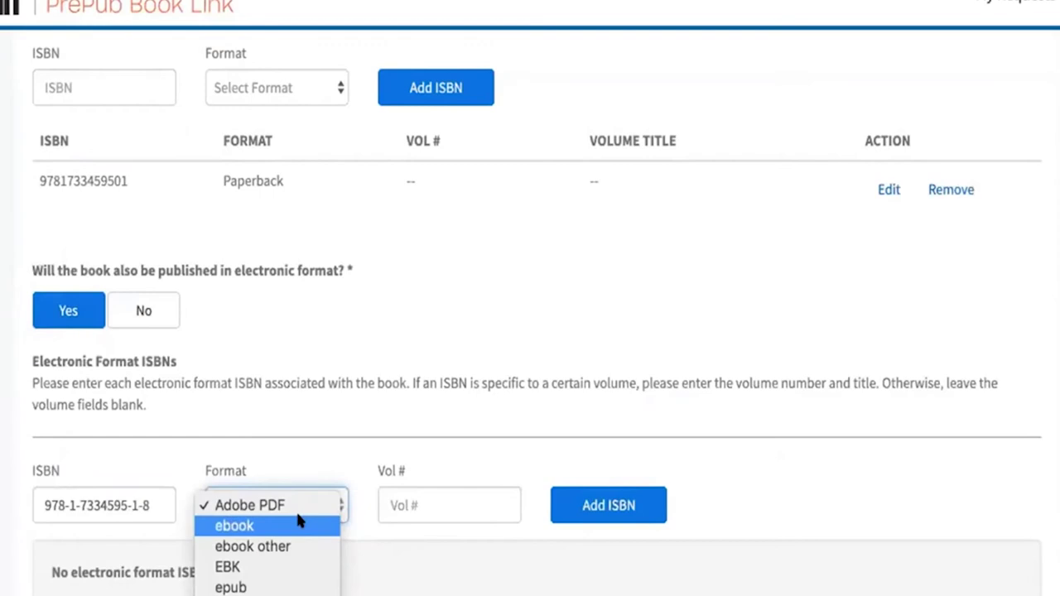
click(299, 525)
click(609, 505)
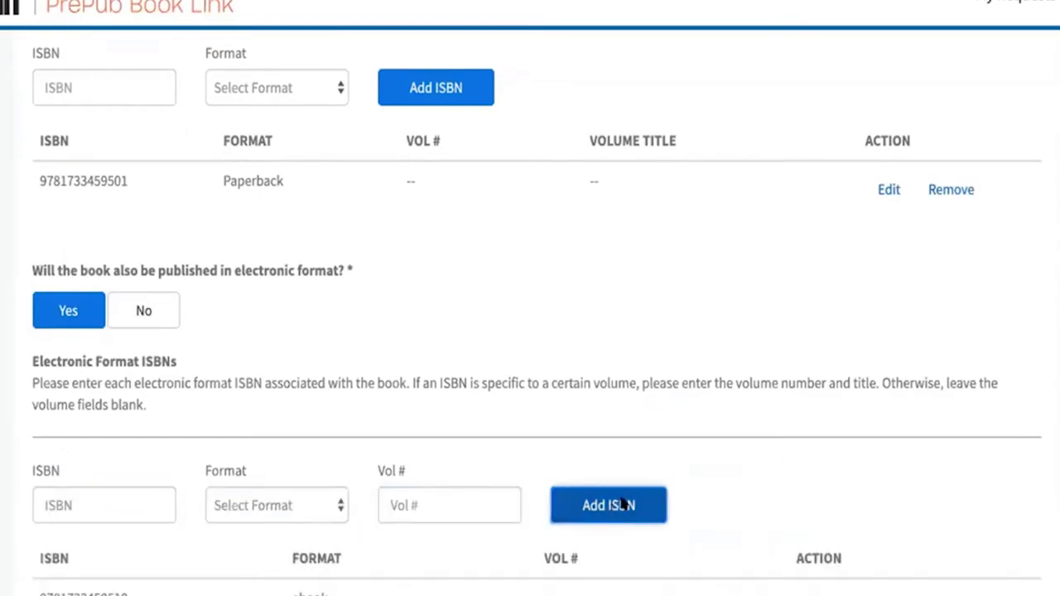
scroll(743, 452, down, 3)
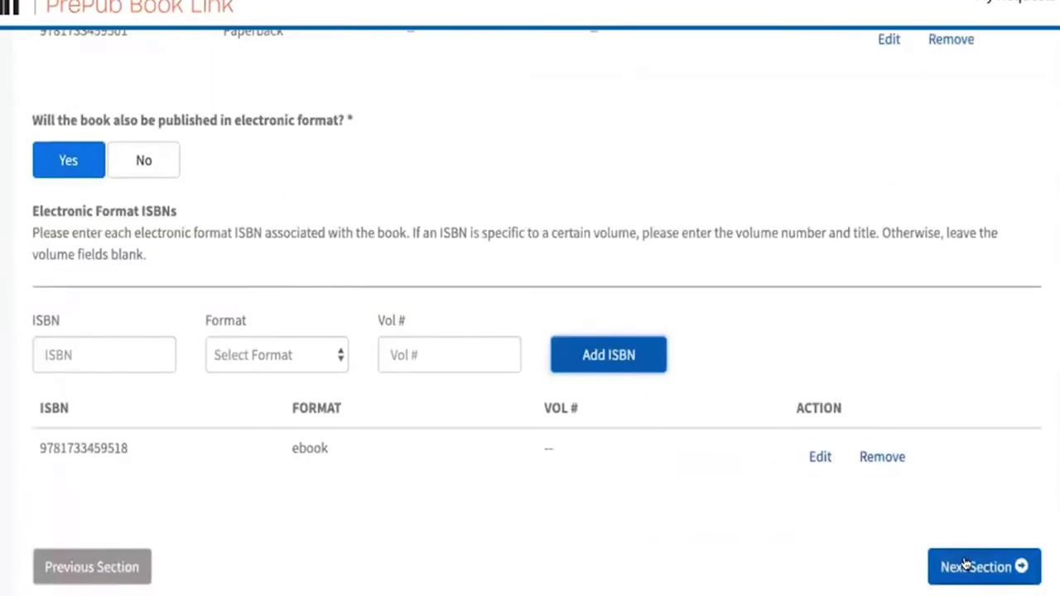
Step: Paste the prepared Wally book summary into the summary section
click(965, 565)
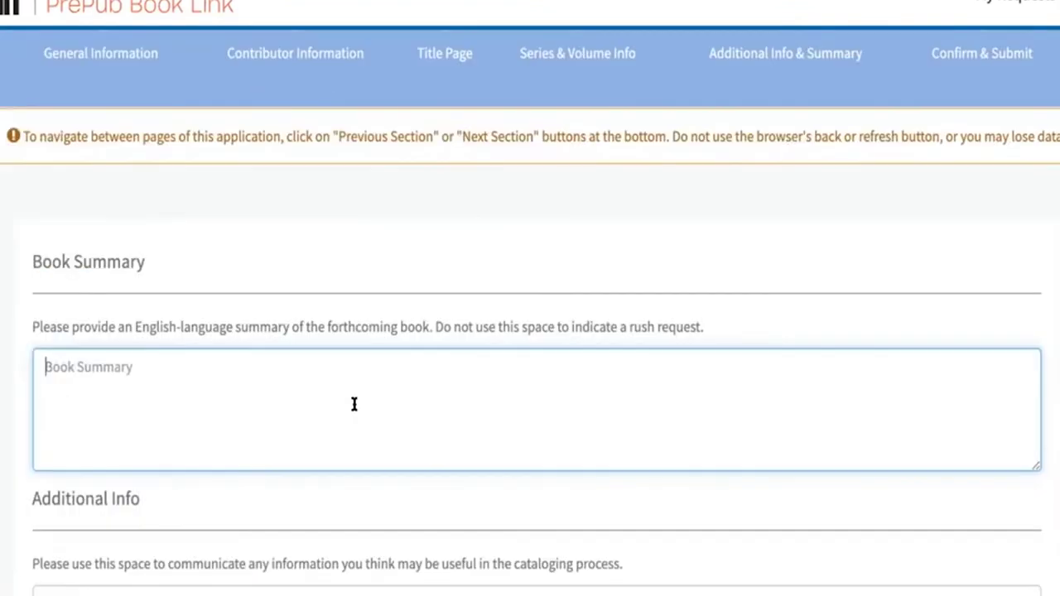
scroll(354, 405, down, 3)
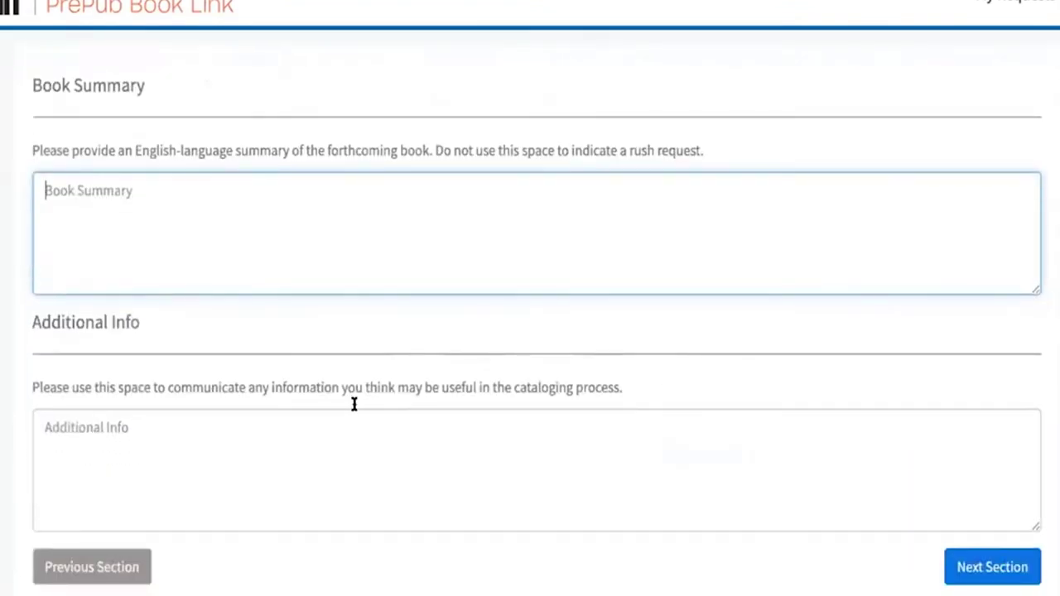
scroll(354, 403, up, 1)
scroll(353, 403, up, 1)
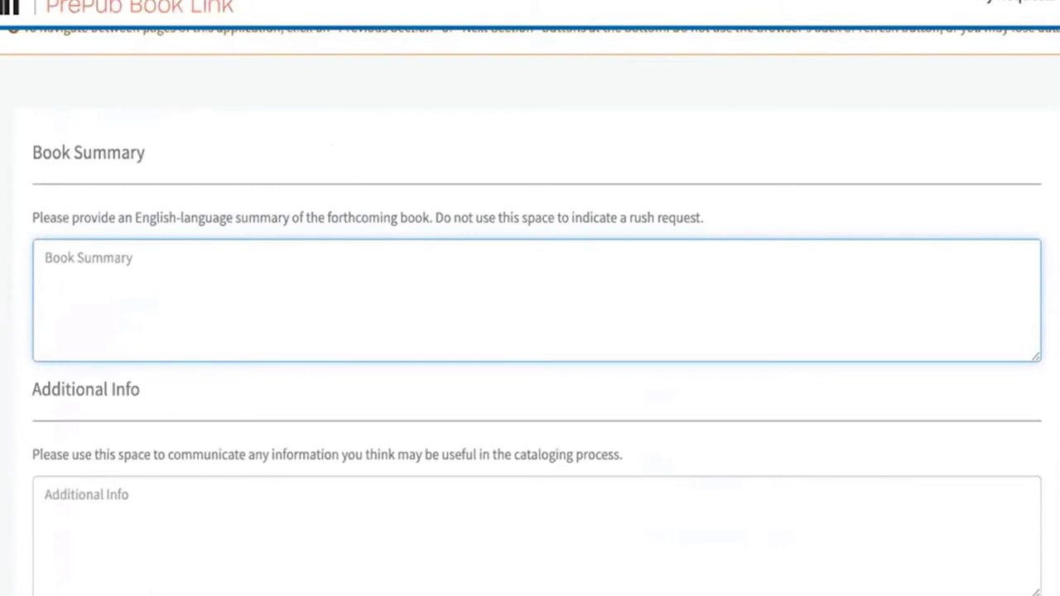
text(Wally has dreamed his whole life of becoming a candy maker, just like his dad, his dad’s dad, and his dad’s dad’s dad. Today his biggest dream is about to come true! Today it’s Wally’s turn to carry on his family’s tradition and become part of their legacy. It’s his first day of work at his family’s Sweet Mountain Candy Factory. Everything is going great for Wally and friends as they work alongside each other making candy, until.. everything goes out of control! Wally has a big choice to make, how will he respond when he finds out who is behind the chaos!)
scroll(217, 452, down, 1)
Step: Paste the side-columns note into Additional Info and proceed to the confirmation review
click(218, 447)
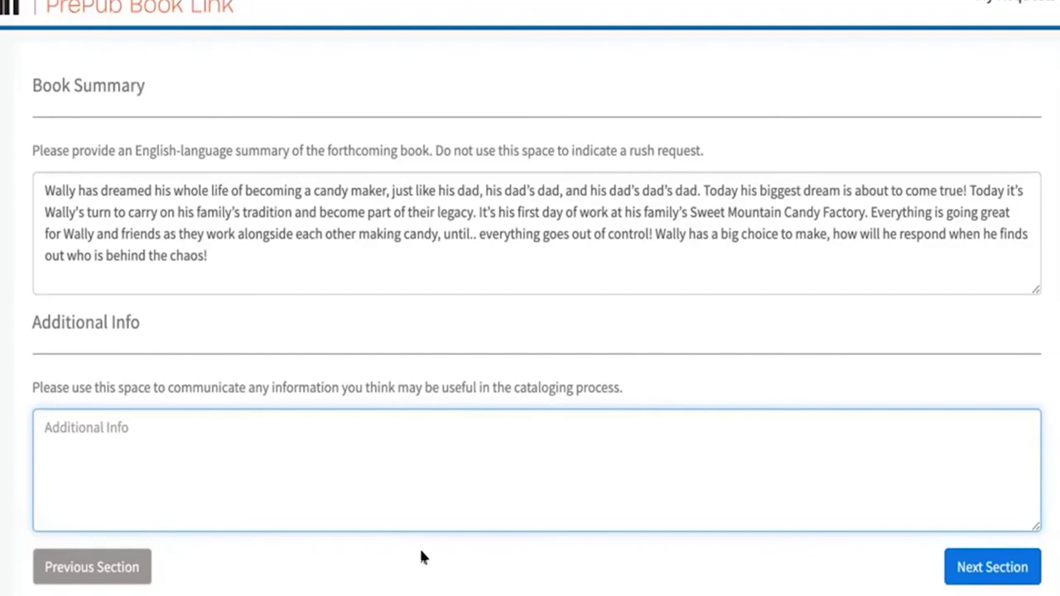
text(side co)
key(BackSpace)
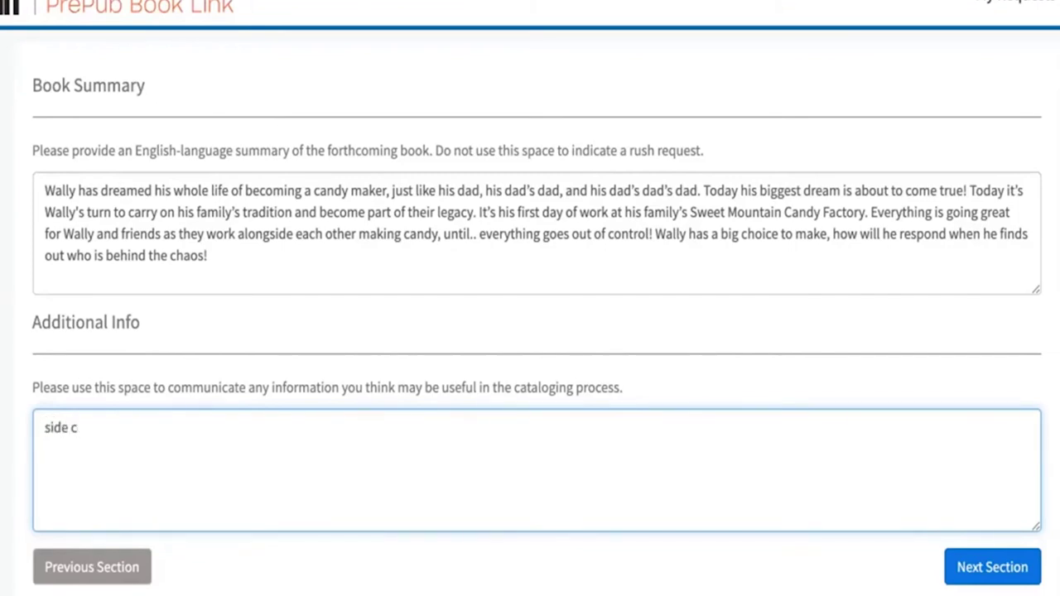
key(BackSpace)
key(BackSpace)
key(BackSpace)
key(BackSpace)
key(BackSpace)
key(BackSpace)
text(Side columns with suggested actions to do and questions to ask to relate more to the story as well as enrich the reading experience between child and reader.)
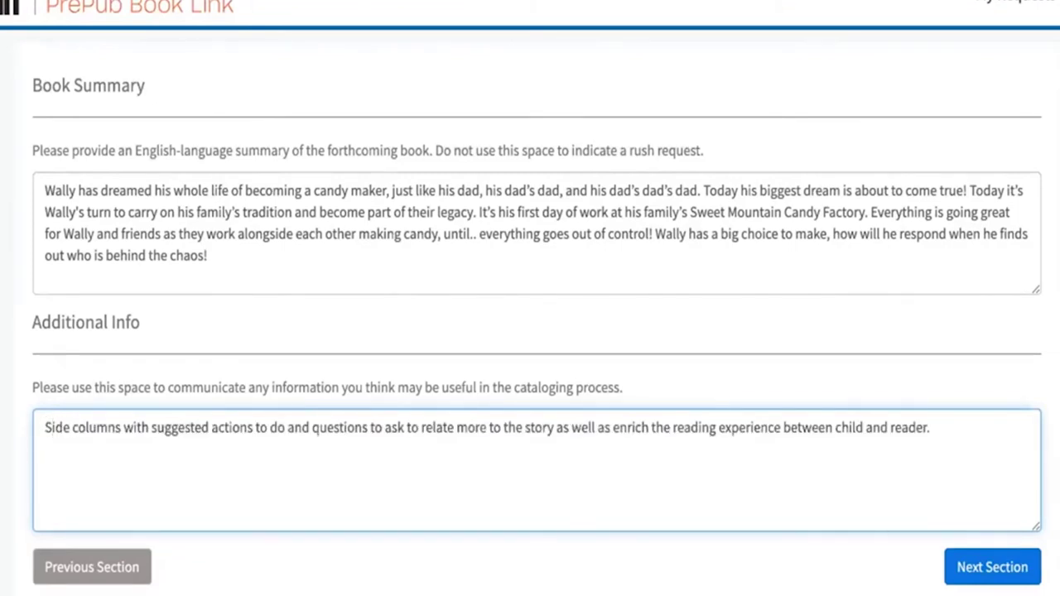
click(991, 557)
scroll(503, 377, down, 3)
scroll(577, 307, down, 1)
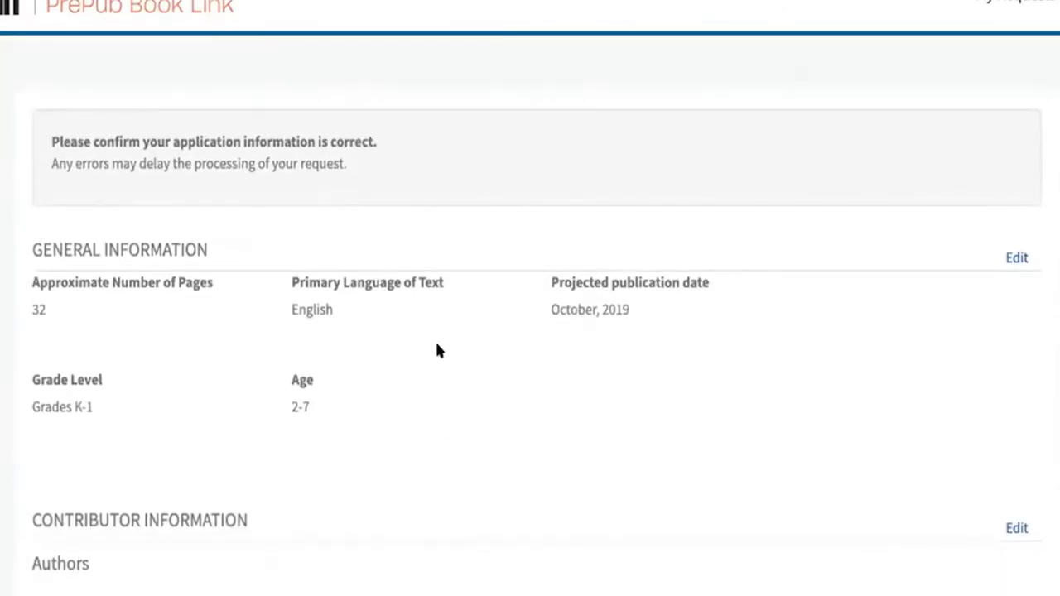
Step: Scroll to the bottom of the review page and submit the picture book's LCCN request
scroll(510, 463, down, 5)
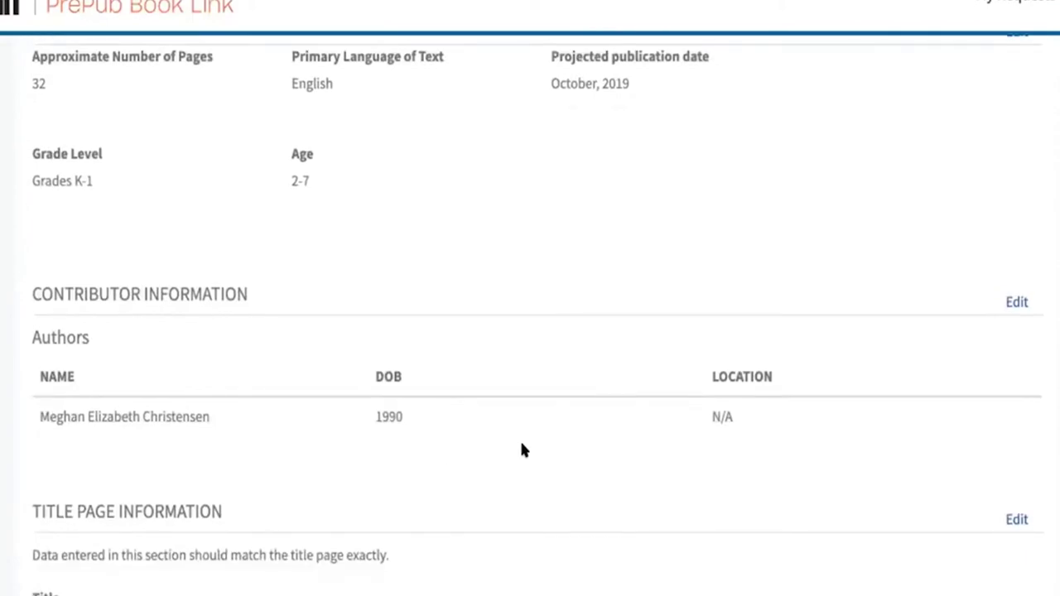
scroll(520, 450, down, 10)
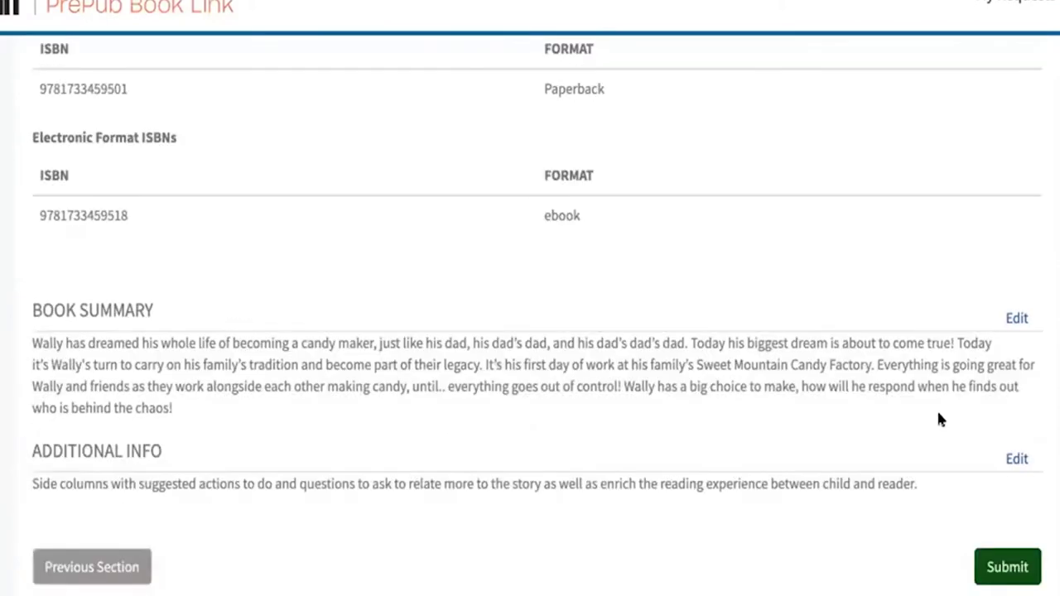
click(1004, 557)
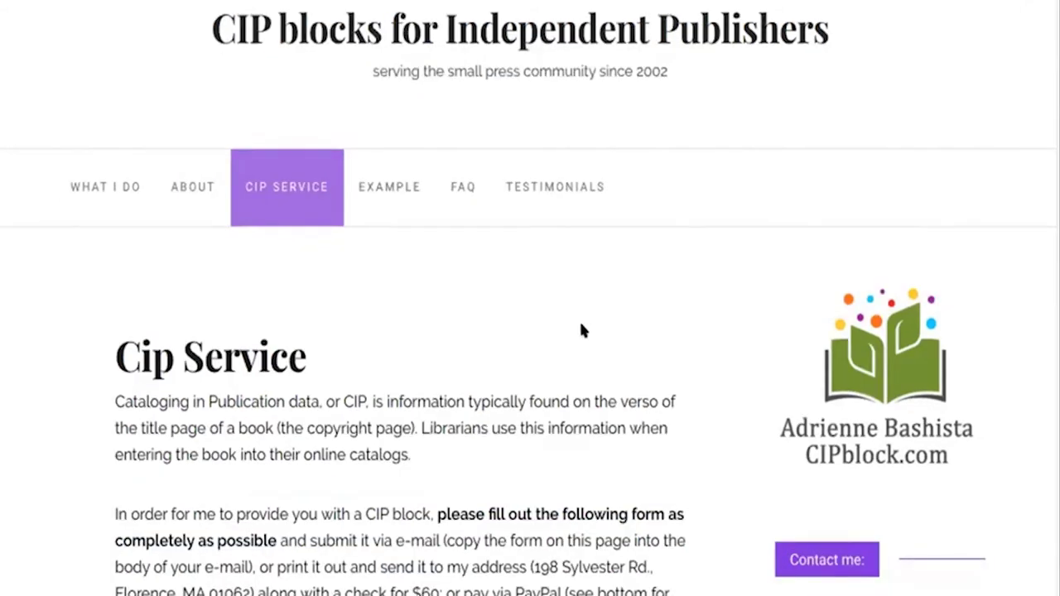
scroll(581, 324, down, 3)
scroll(692, 284, up, 3)
scroll(581, 328, down, 3)
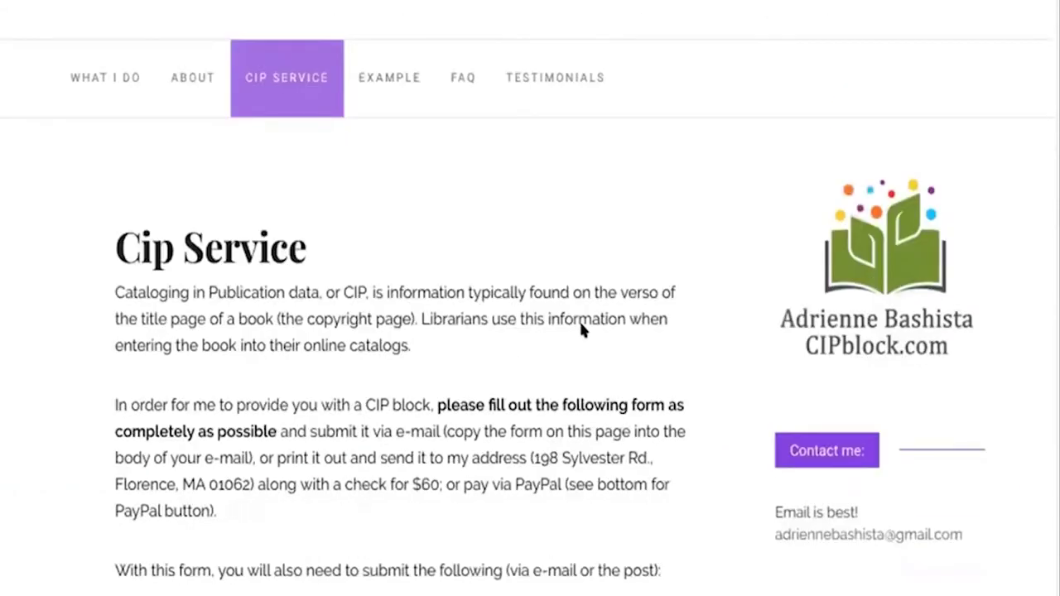
scroll(581, 324, down, 1)
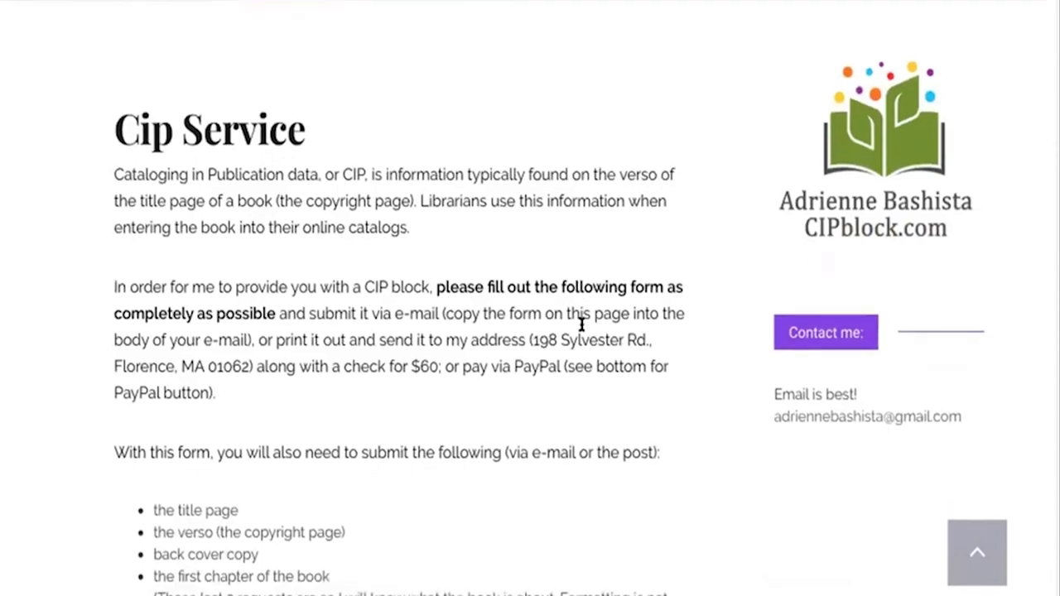
scroll(581, 324, down, 3)
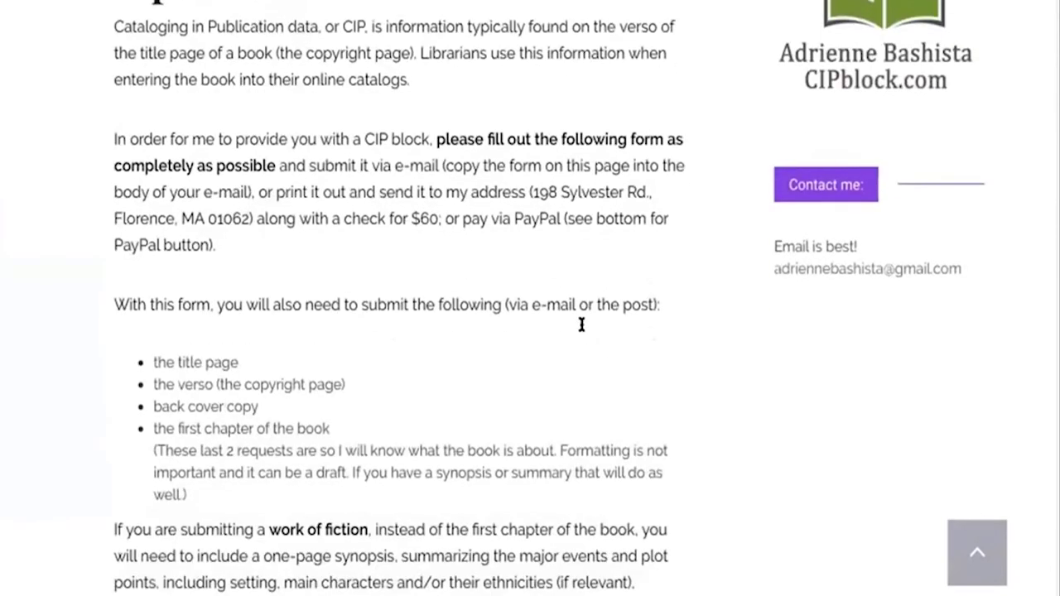
scroll(581, 328, up, 2)
scroll(581, 330, up, 5)
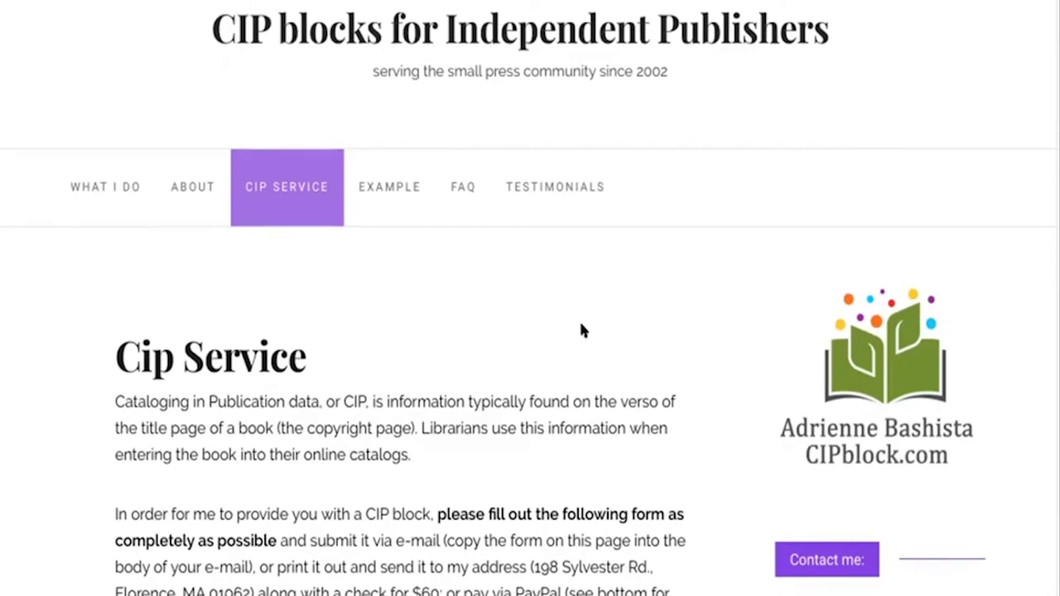
scroll(581, 329, down, 2)
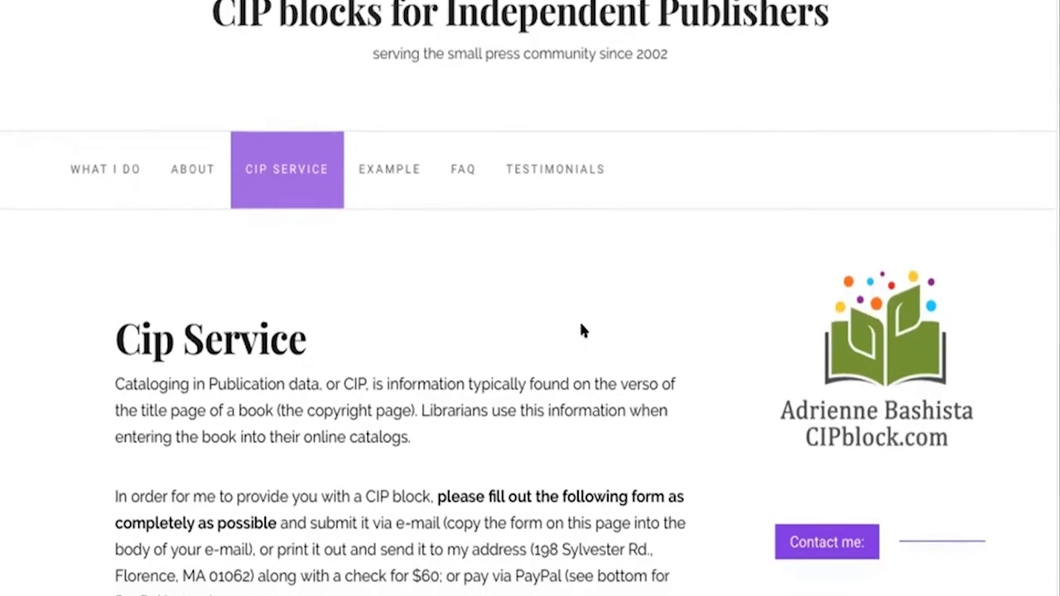
scroll(582, 330, down, 5)
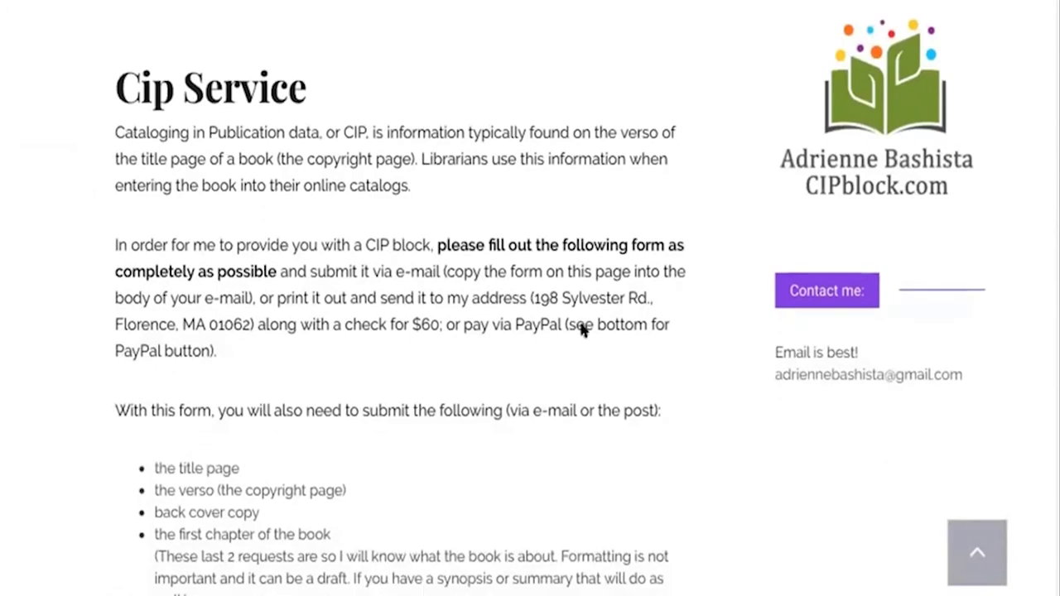
scroll(582, 330, down, 7)
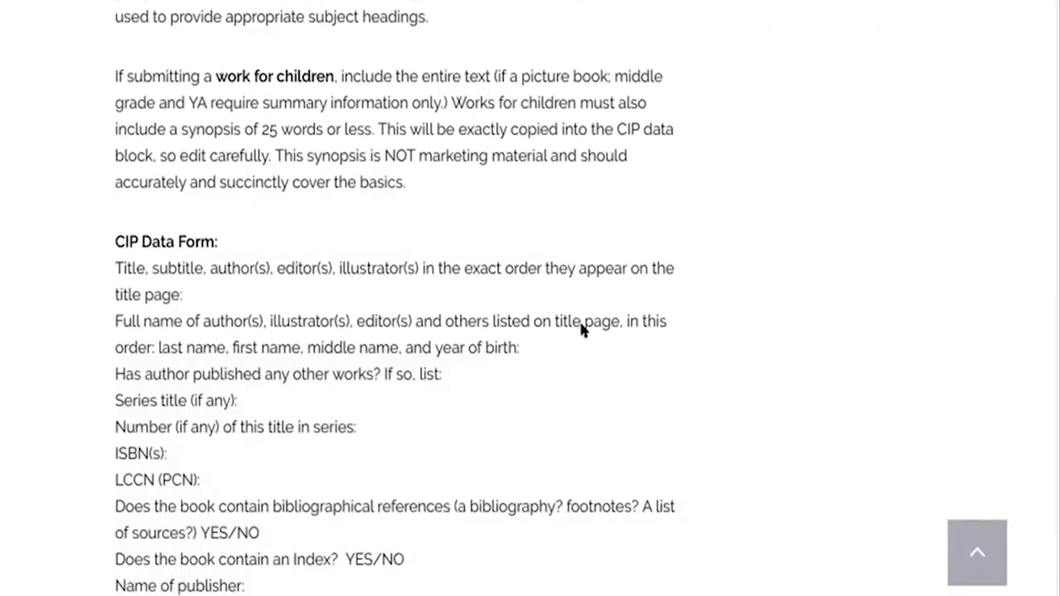
scroll(306, 319, down, 1)
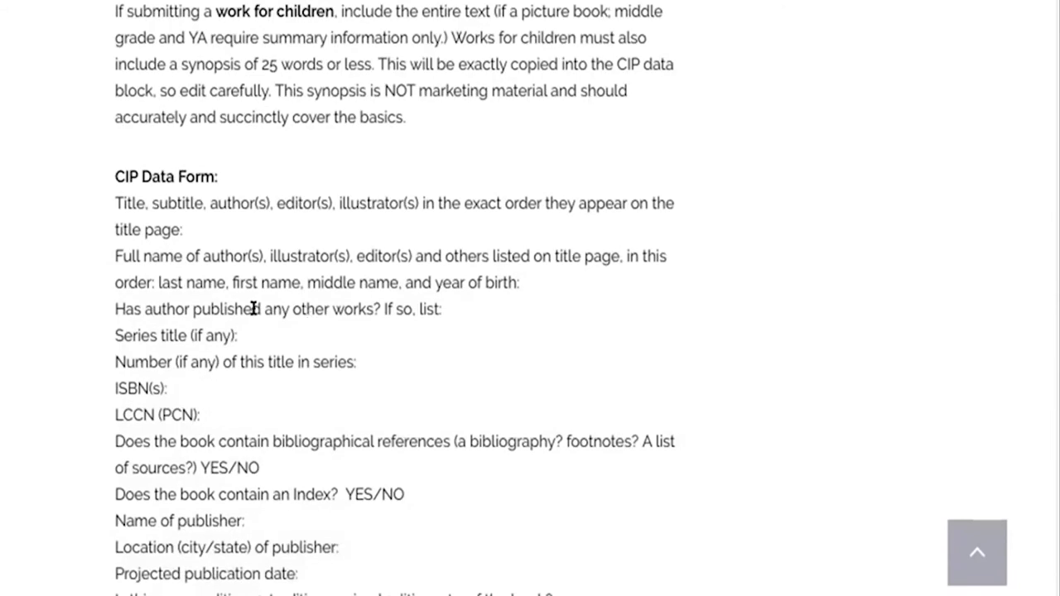
scroll(207, 249, down, 1)
Step: Select the text from 'CIP Data Form:' down to the end of the mailing address
drag(114, 124, 524, 337)
scroll(301, 397, down, 5)
scroll(523, 336, down, 7)
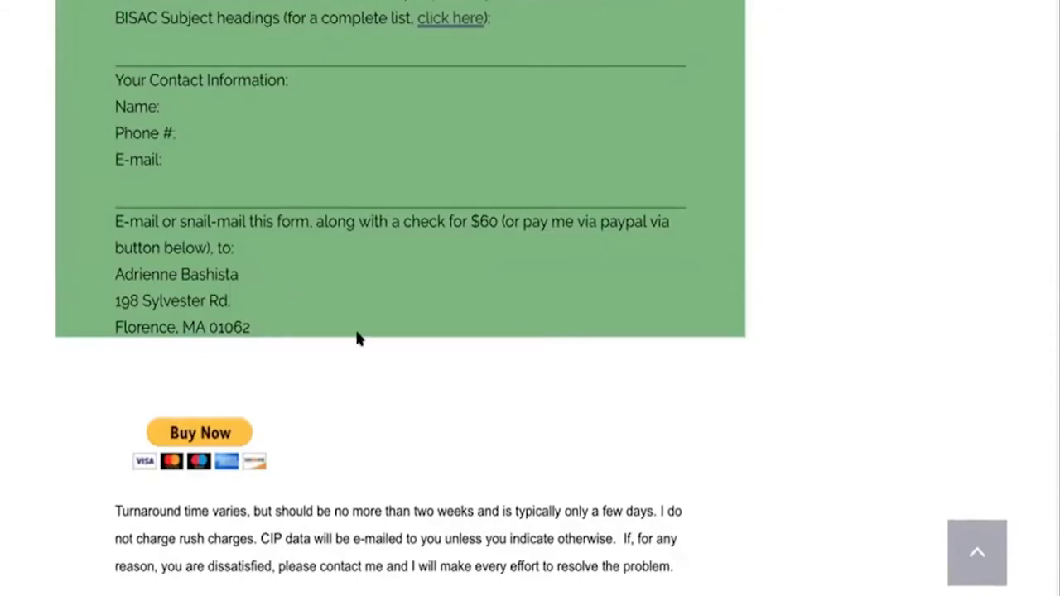
scroll(358, 338, down, 2)
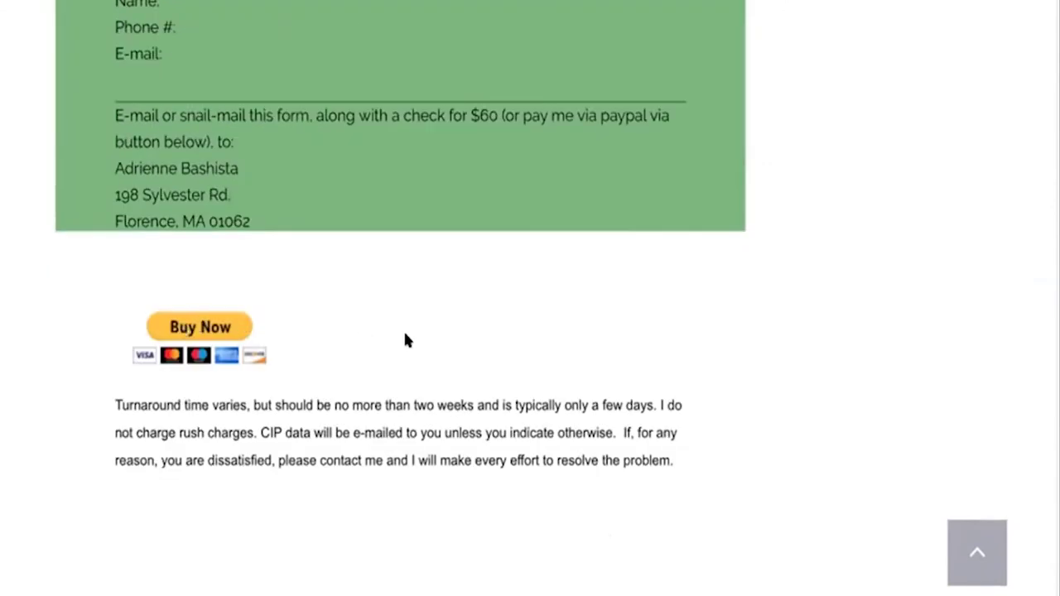
scroll(405, 339, up, 3)
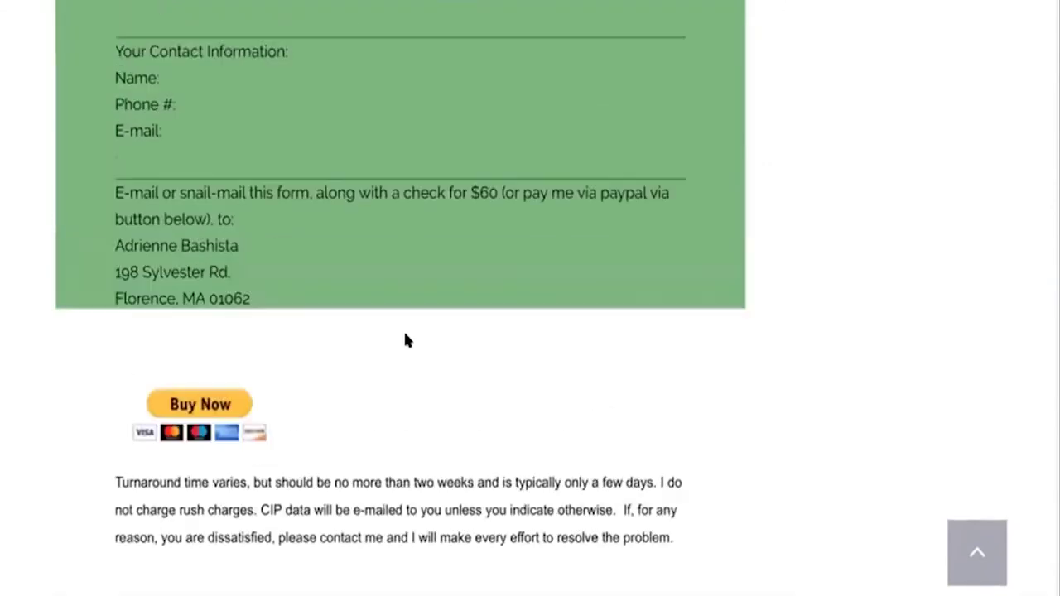
scroll(405, 340, up, 3)
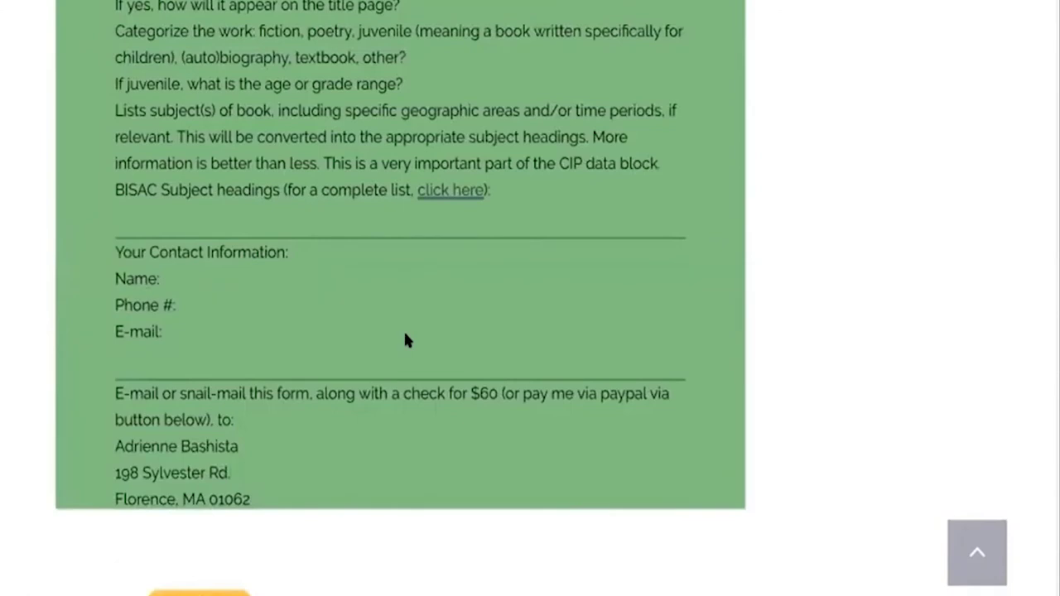
scroll(406, 339, up, 10)
scroll(405, 335, down, 10)
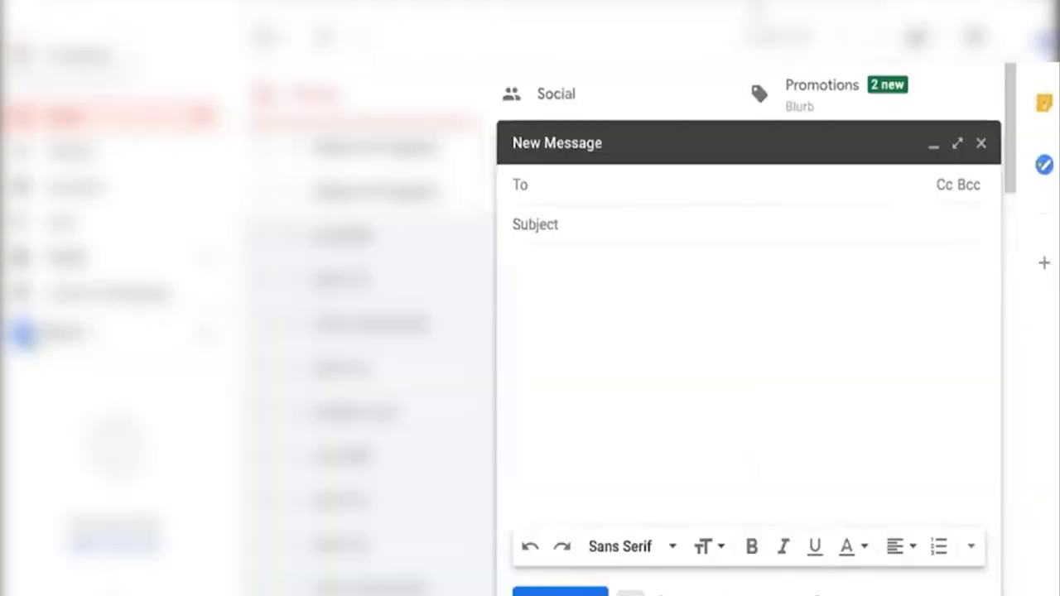
Step: Paste the copied CIP Data Form into the new message body
key(Tab)
key(Tab)
key(ctrl+v)
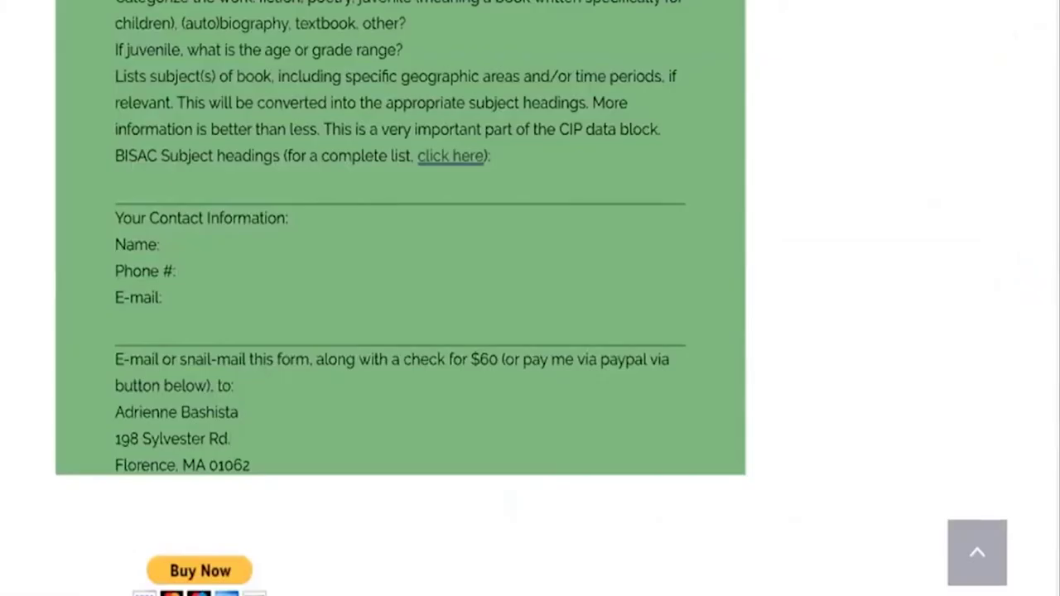
scroll(401, 298, down, 4)
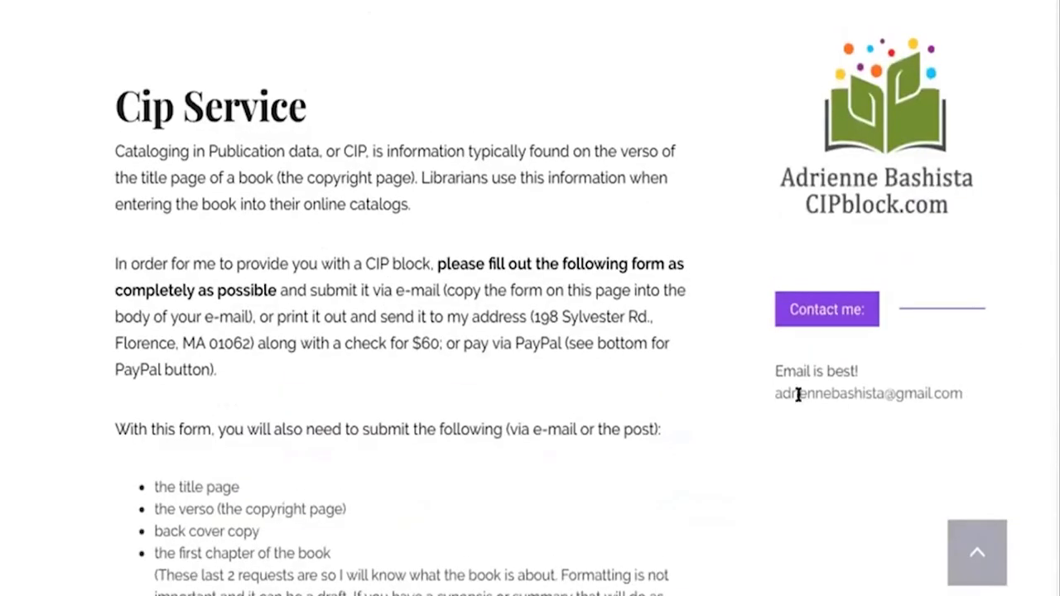
Step: Copy the provider's contact e-mail address into the To field
triple_click(769, 393)
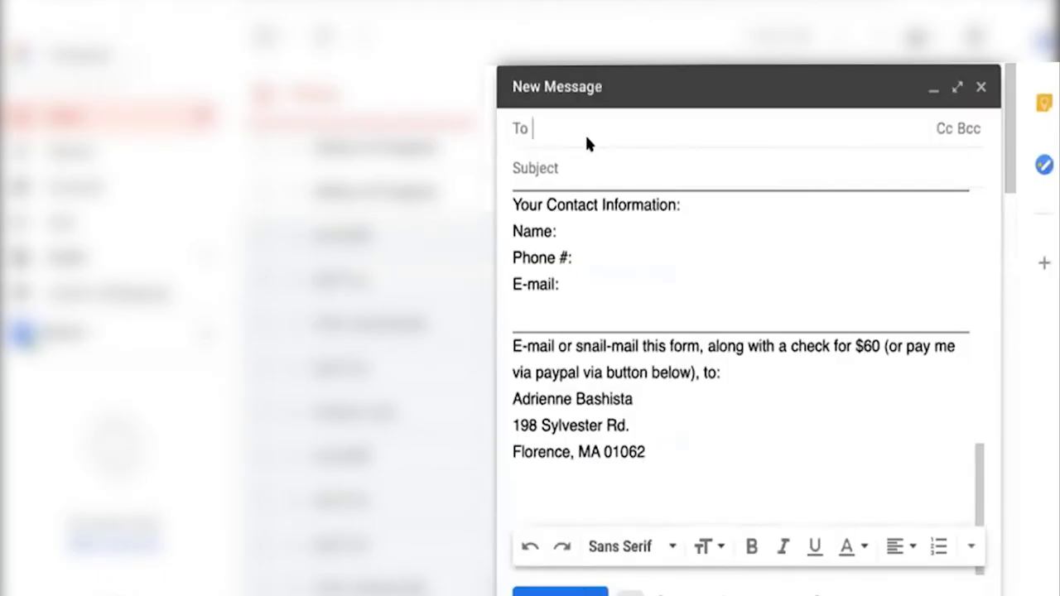
key(ctrl+v)
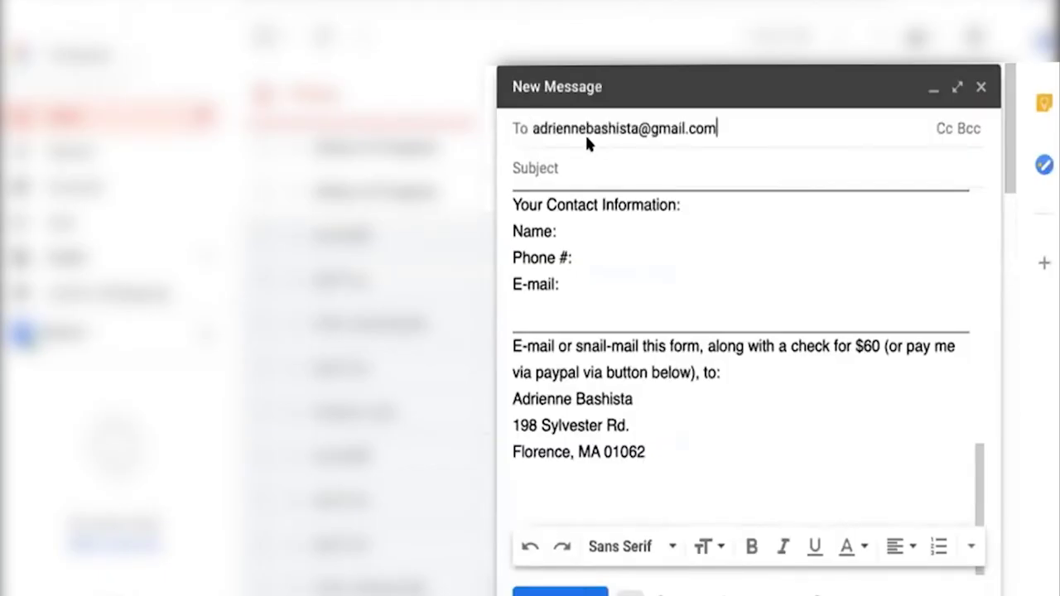
scroll(616, 223, up, 5)
scroll(617, 223, up, 5)
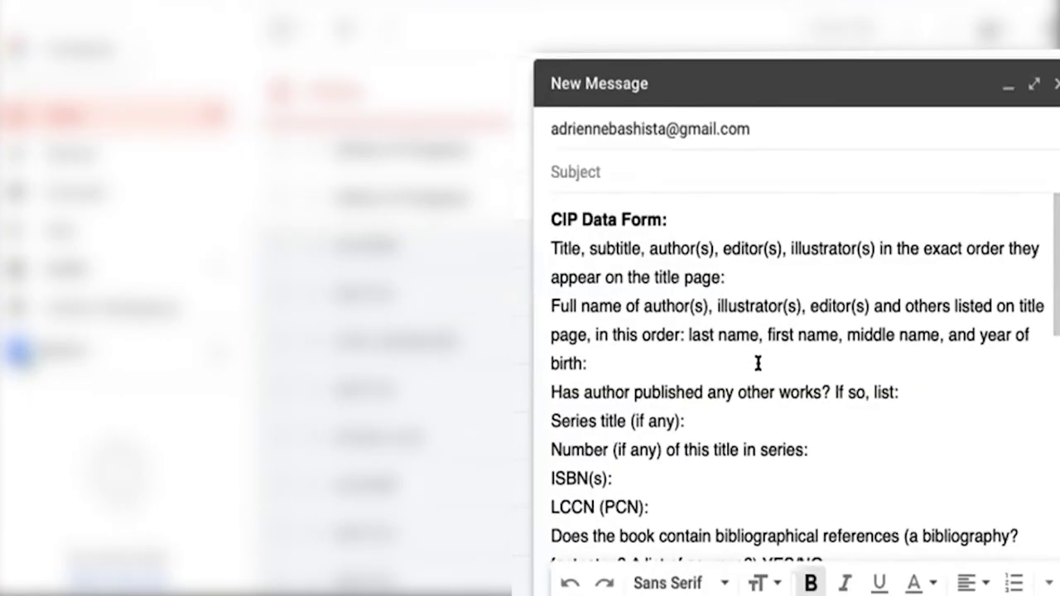
scroll(758, 363, down, 2)
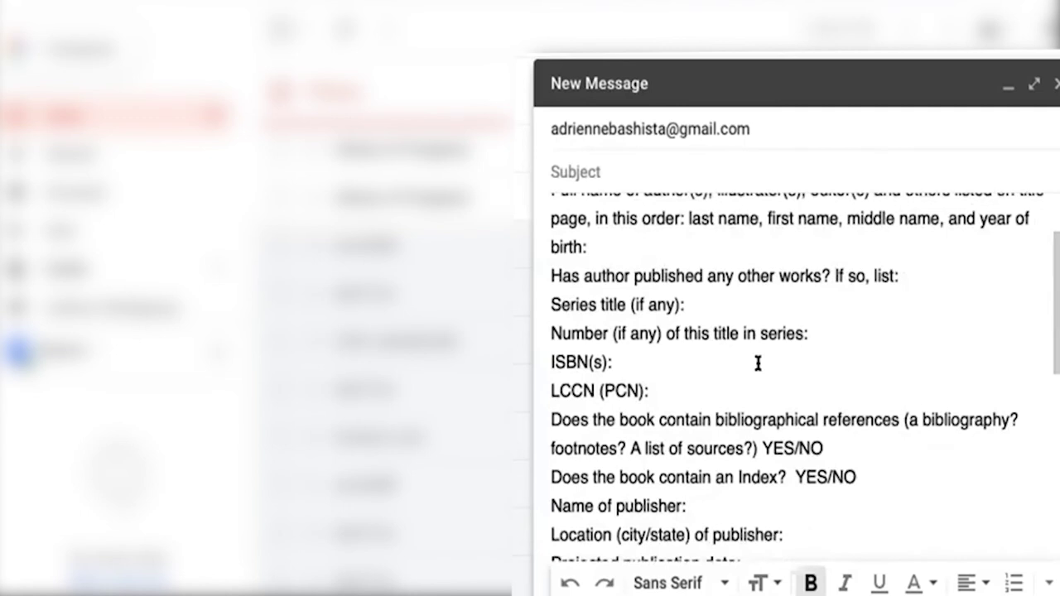
scroll(758, 363, down, 1)
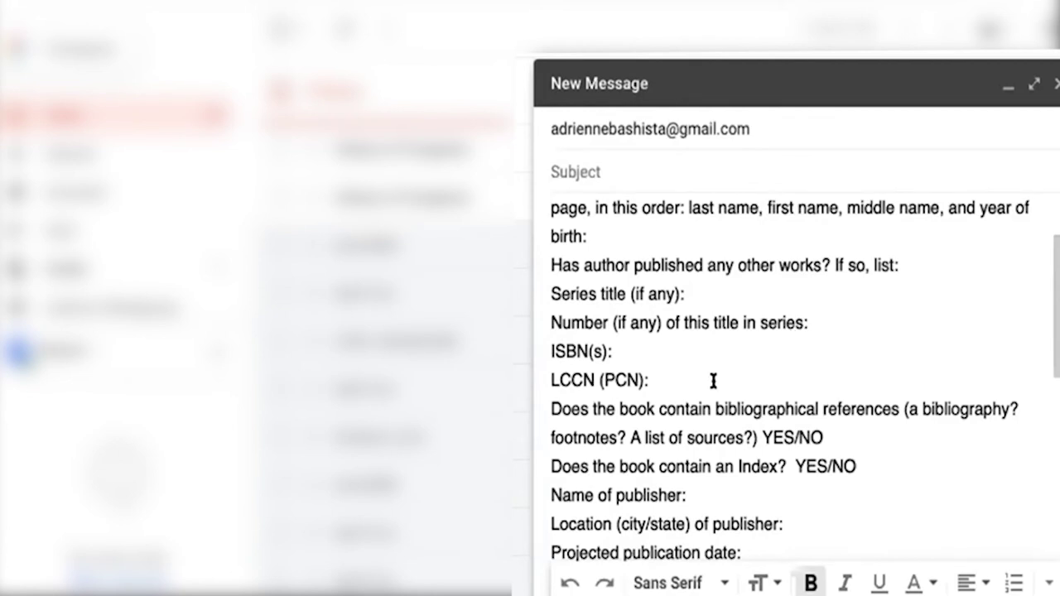
Step: Expand the draft to full screen and delete the marked follow-up and series question text
click(1030, 88)
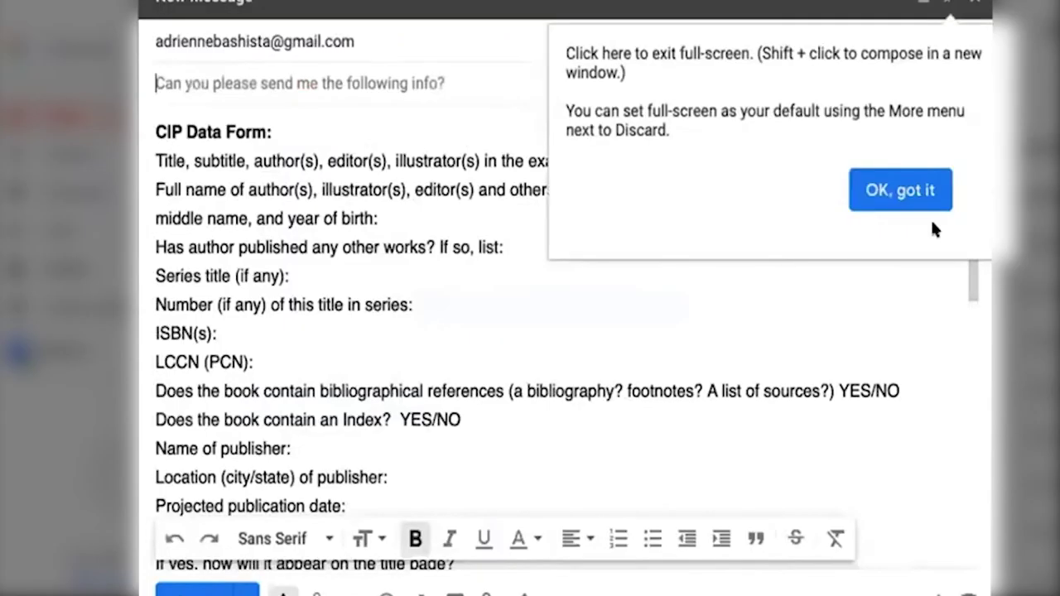
click(918, 189)
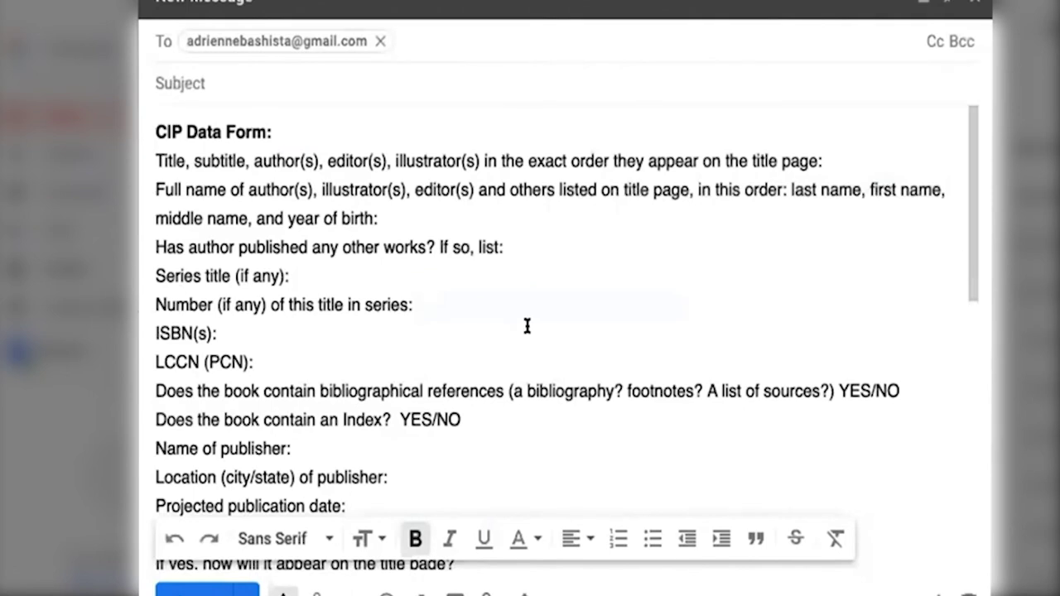
scroll(484, 323, down, 1)
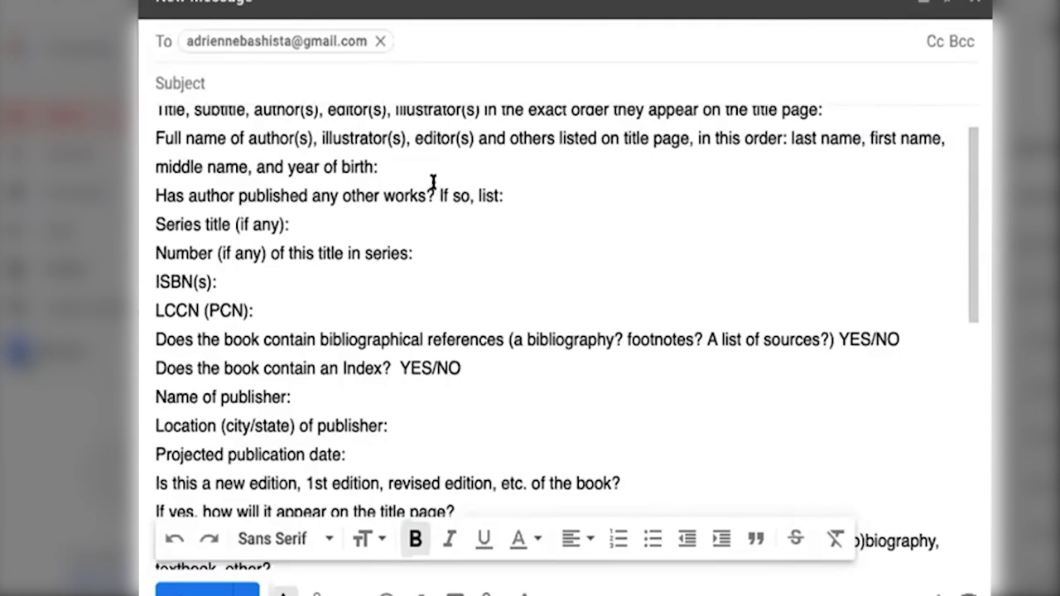
drag(438, 196, 451, 242)
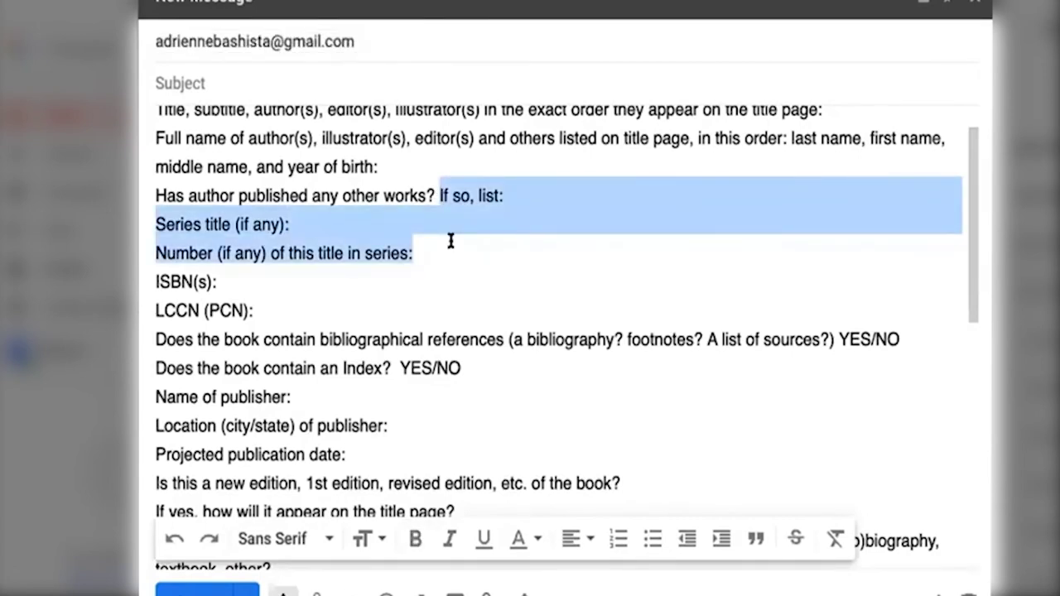
click(536, 213)
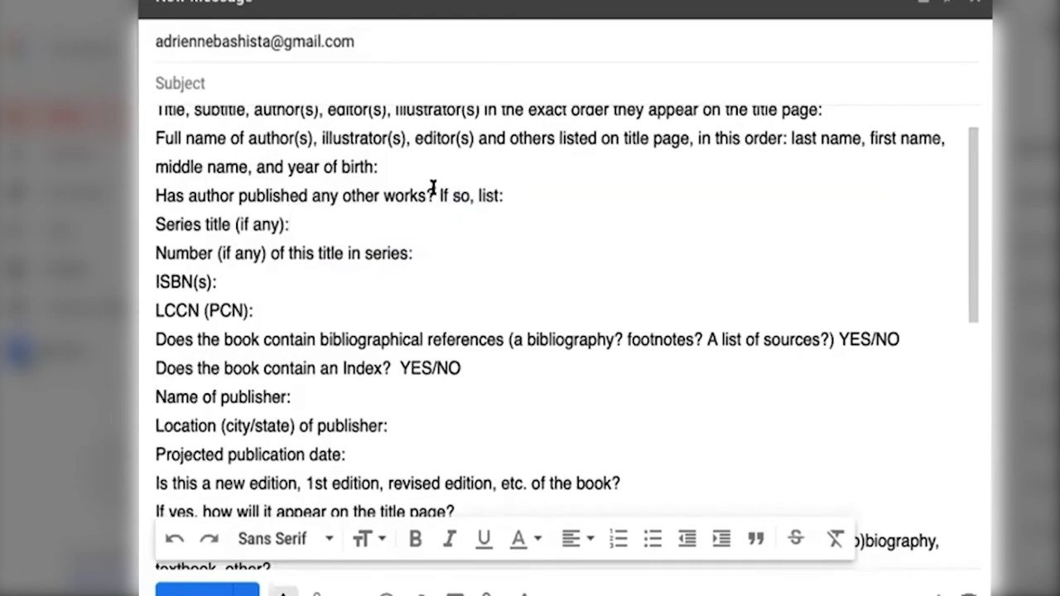
Step: Answer NO after 'works?' and keep 'If so, list:' on its own line
click(440, 195)
key(Return)
key(Return)
click(439, 196)
text(n)
key(BackSpace)
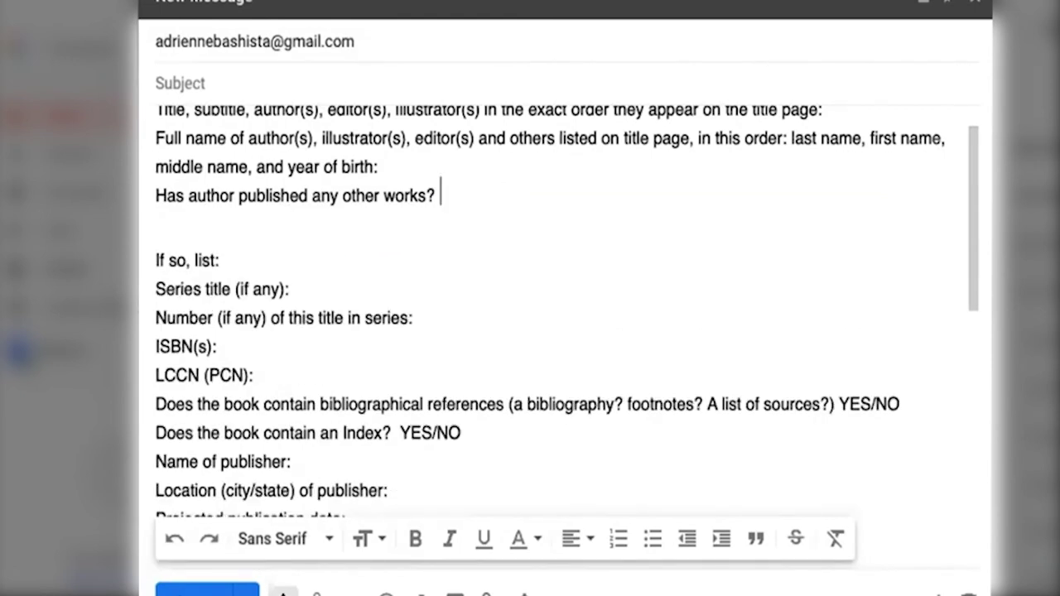
text(NO)
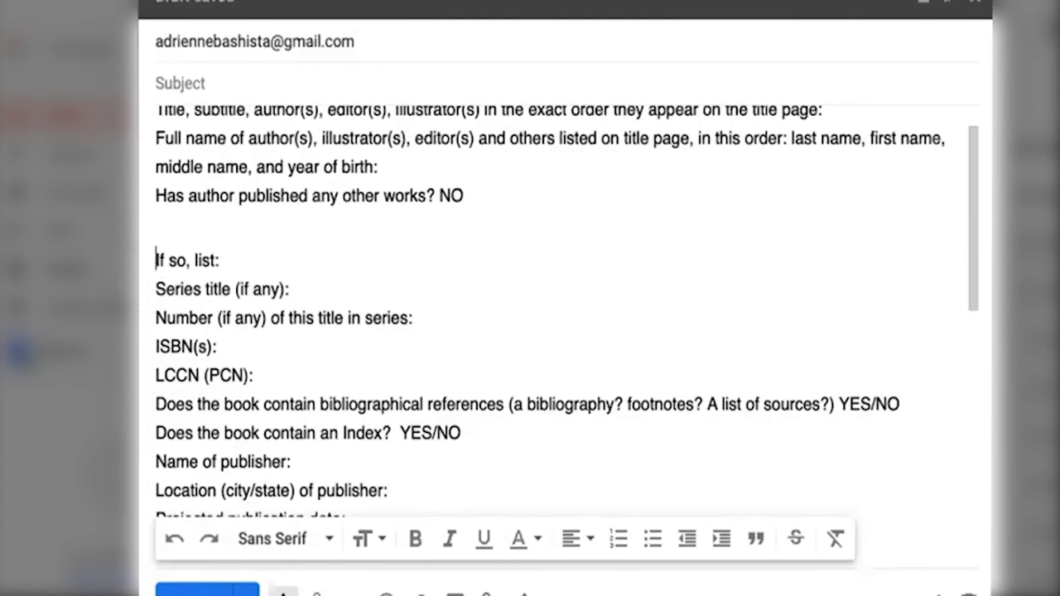
key(Delete)
key(Return)
key(Return)
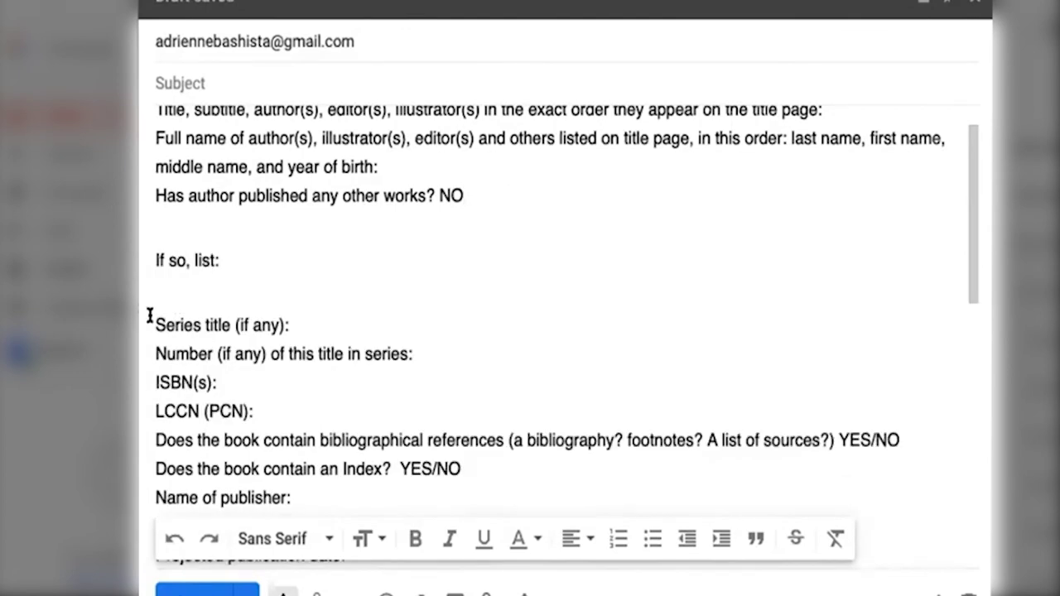
click(150, 323)
key(BackSpace)
key(BackSpace)
key(ctrl+z)
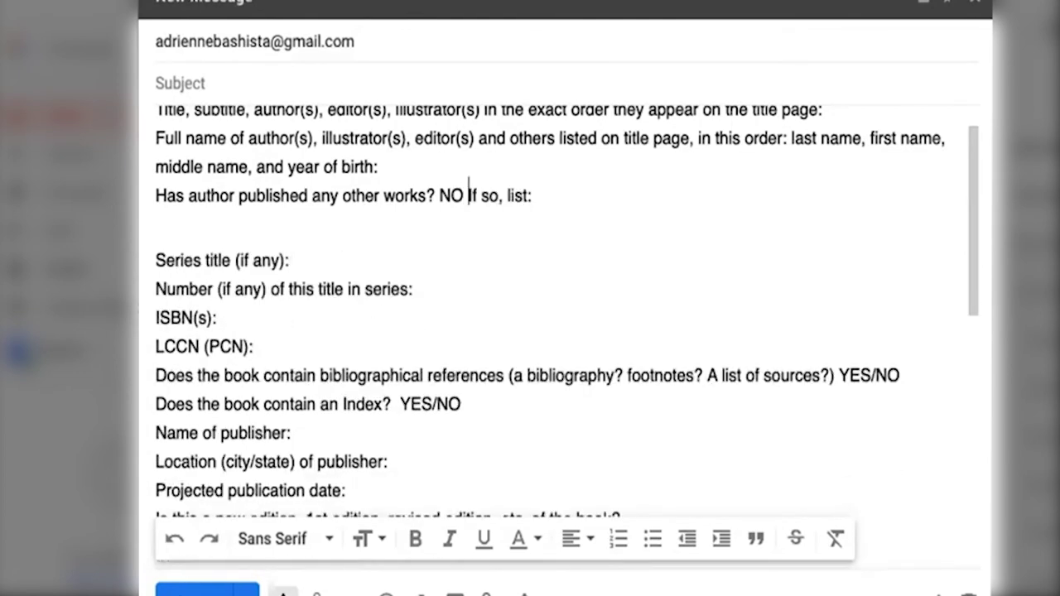
key(Return)
key(Return)
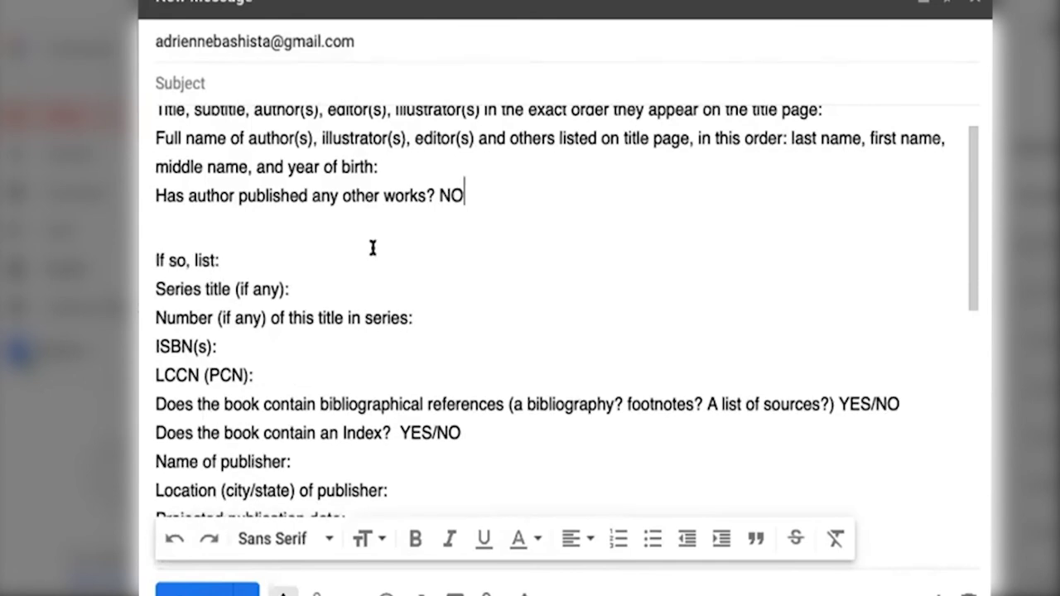
Step: Delete YES from the bibliography and index answers, leaving NO
scroll(373, 248, down, 1)
scroll(373, 247, down, 1)
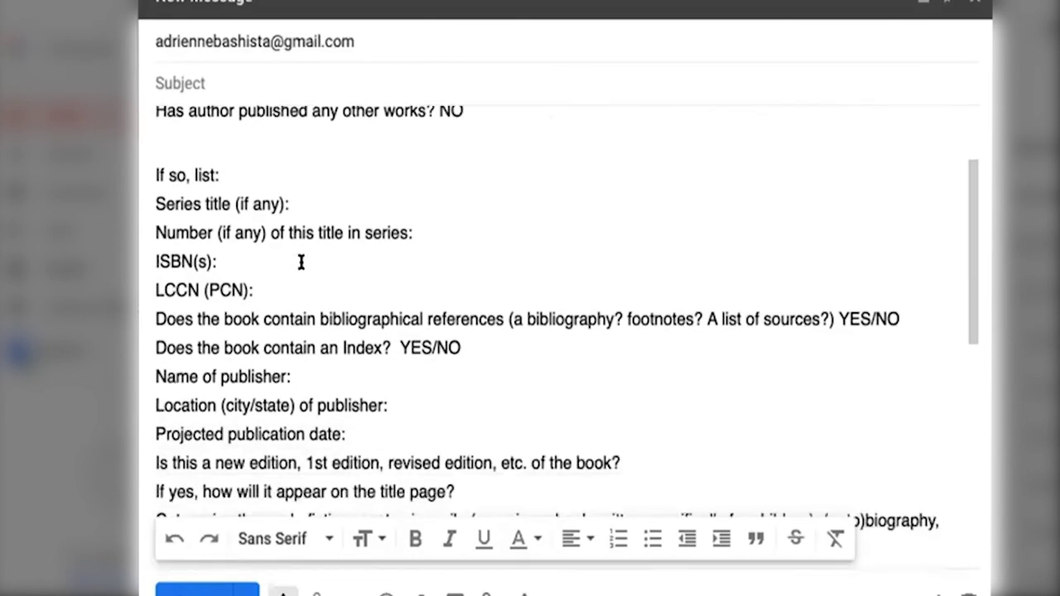
click(251, 259)
scroll(252, 259, down, 3)
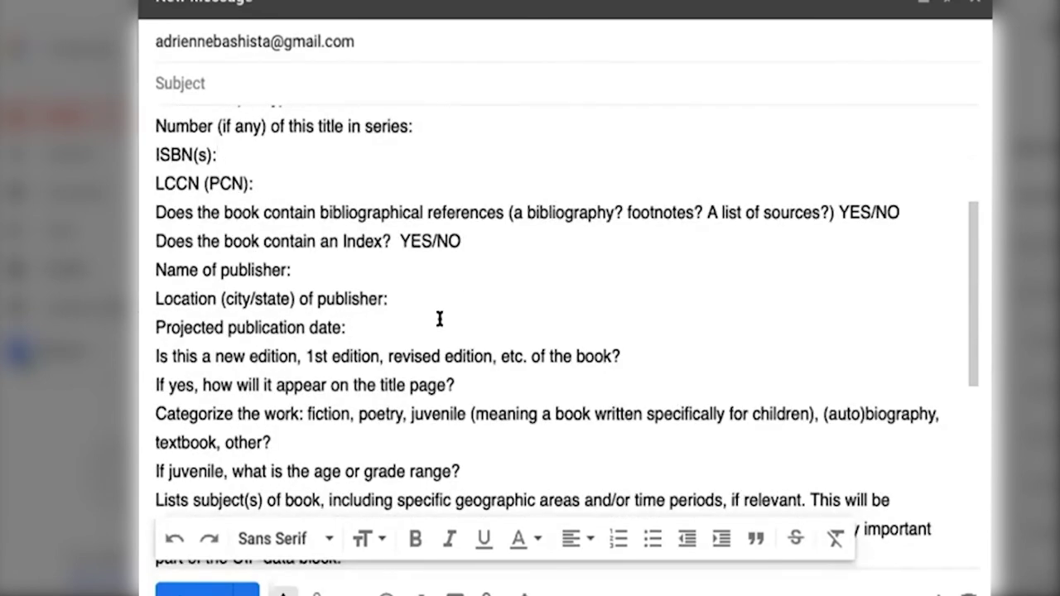
scroll(440, 319, down, 1)
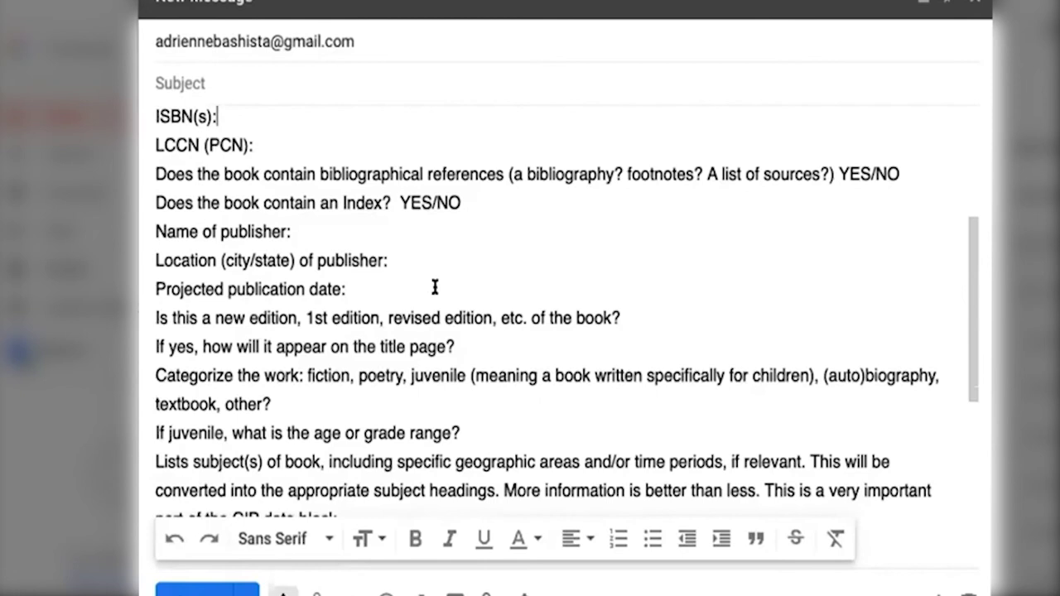
scroll(500, 286, up, 1)
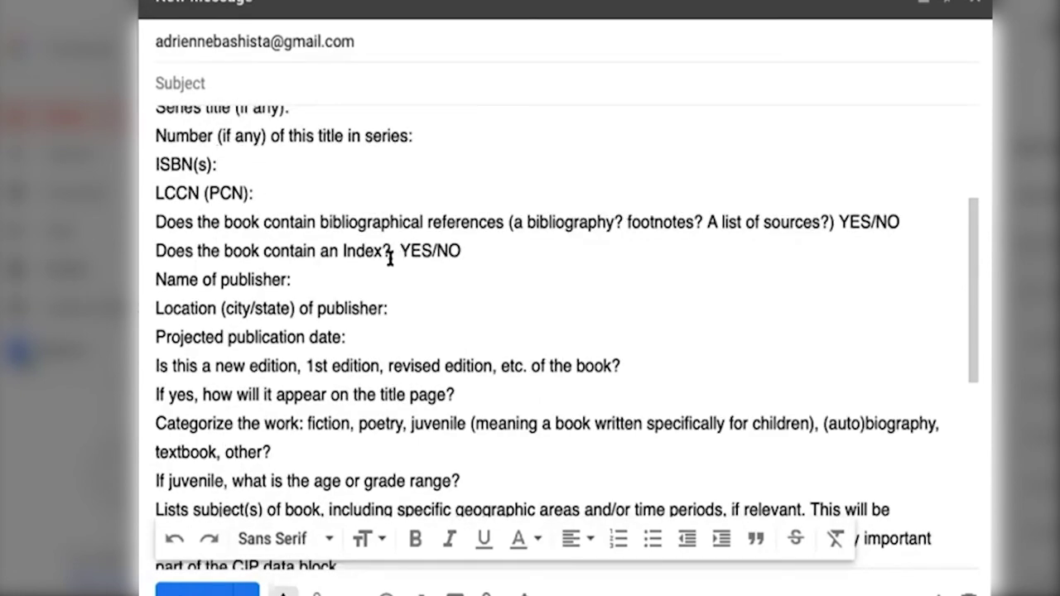
scroll(329, 206, up, 3)
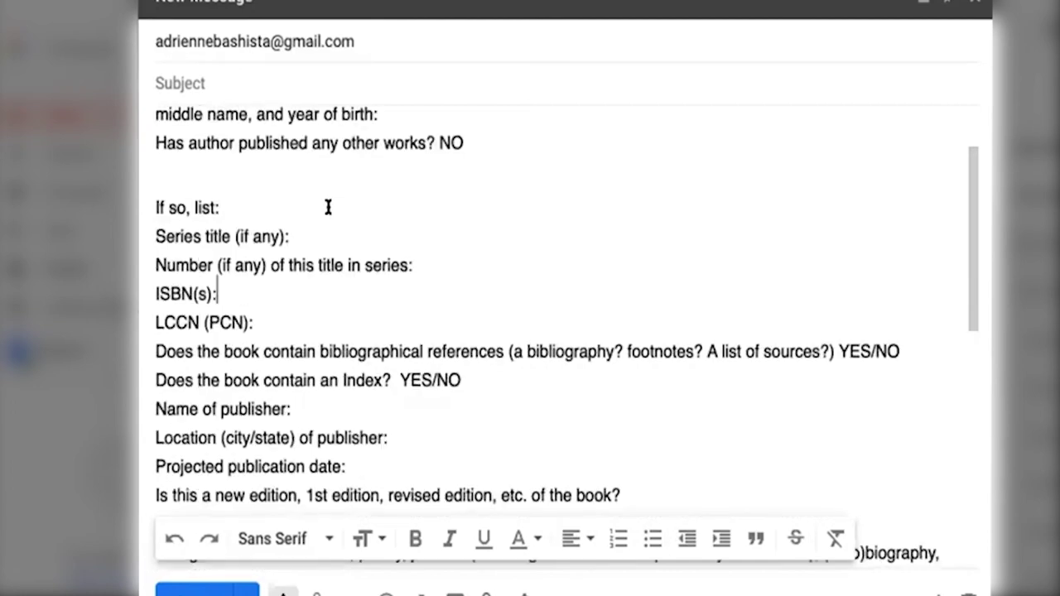
scroll(328, 206, down, 3)
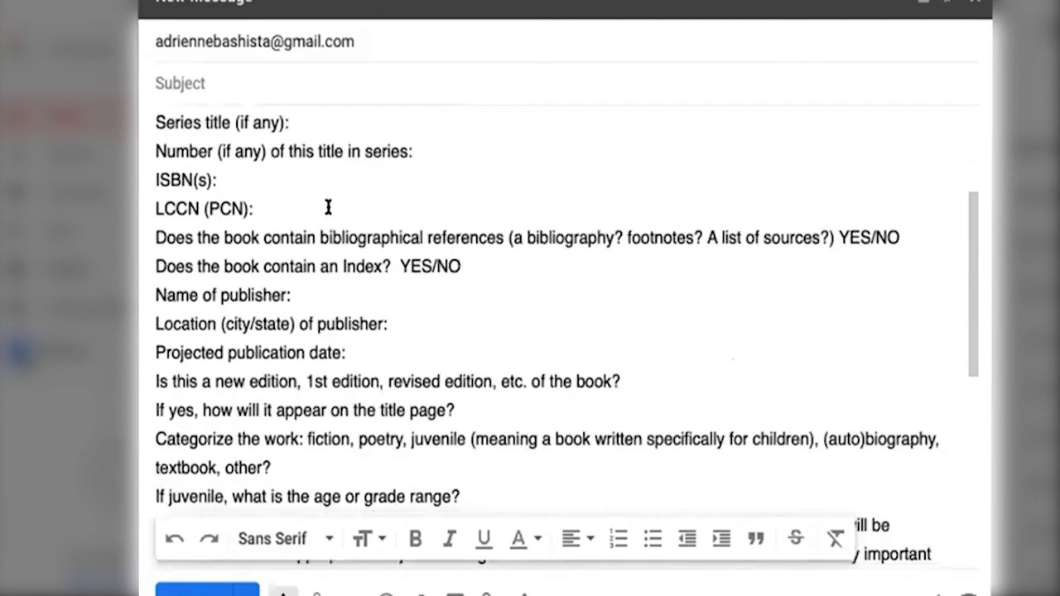
click(876, 211)
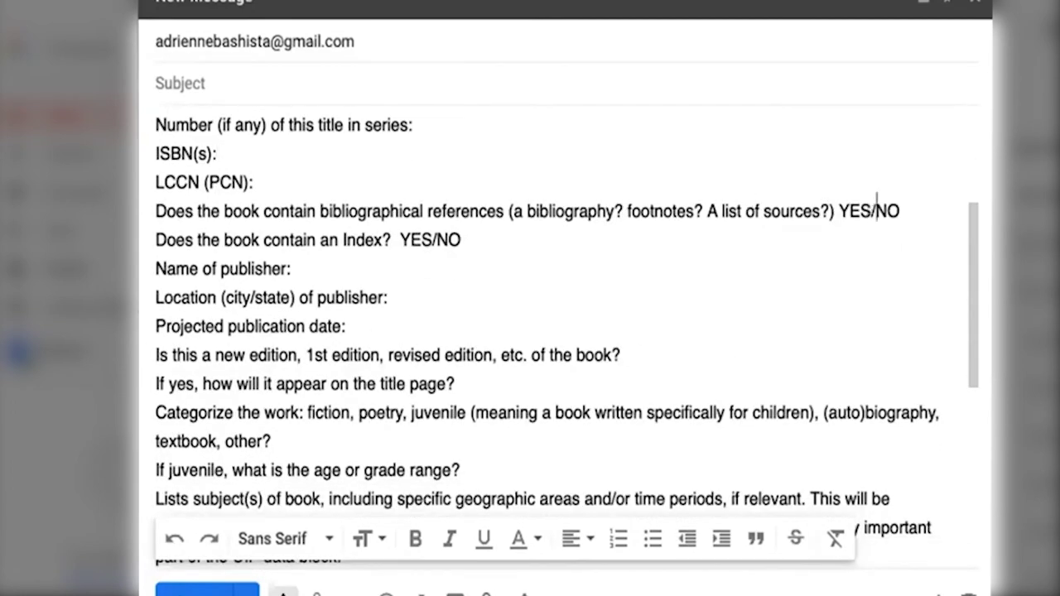
key(BackSpace)
key(BackSpace)
key(BackSpace)
key(BackSpace)
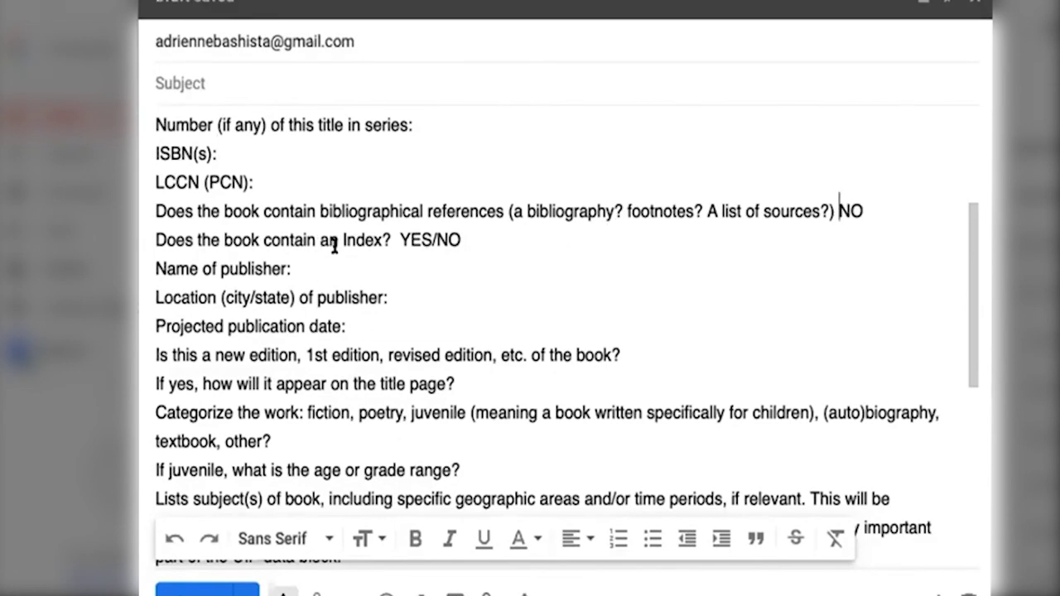
scroll(334, 244, down, 1)
key(Down)
key(Down)
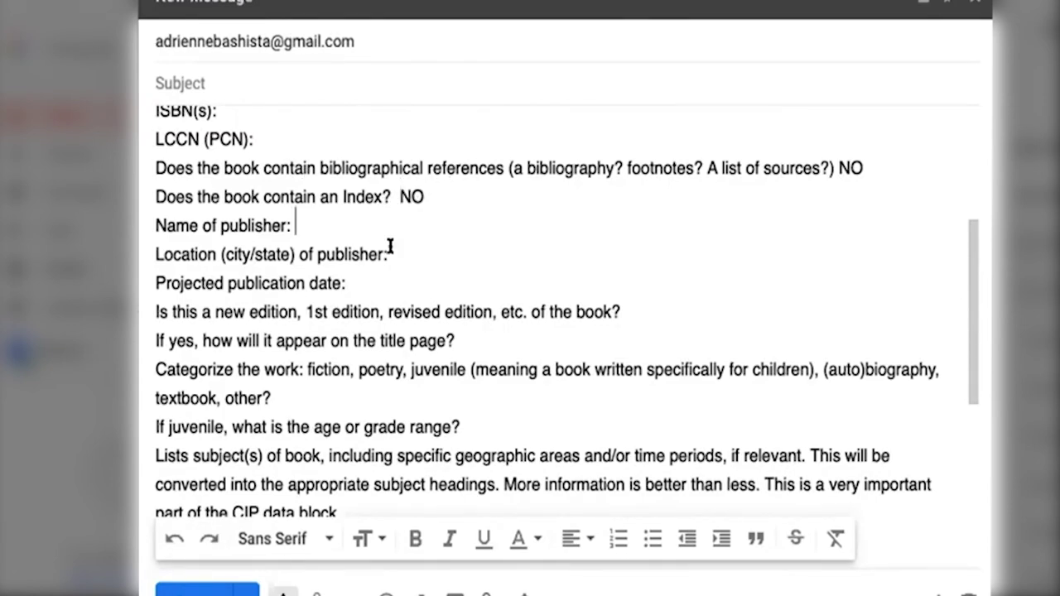
scroll(399, 260, down, 2)
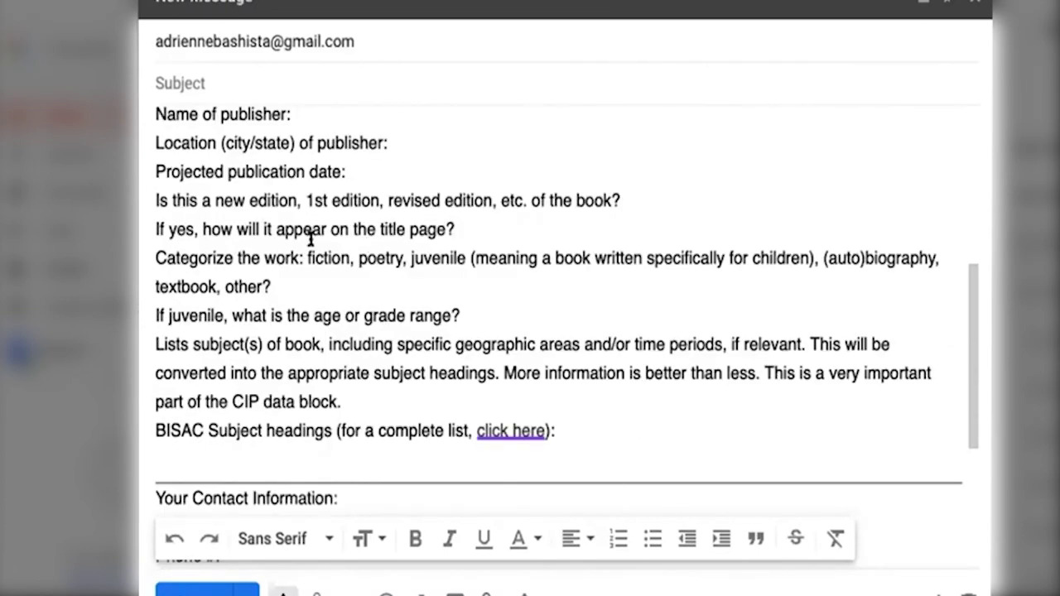
scroll(310, 238, down, 1)
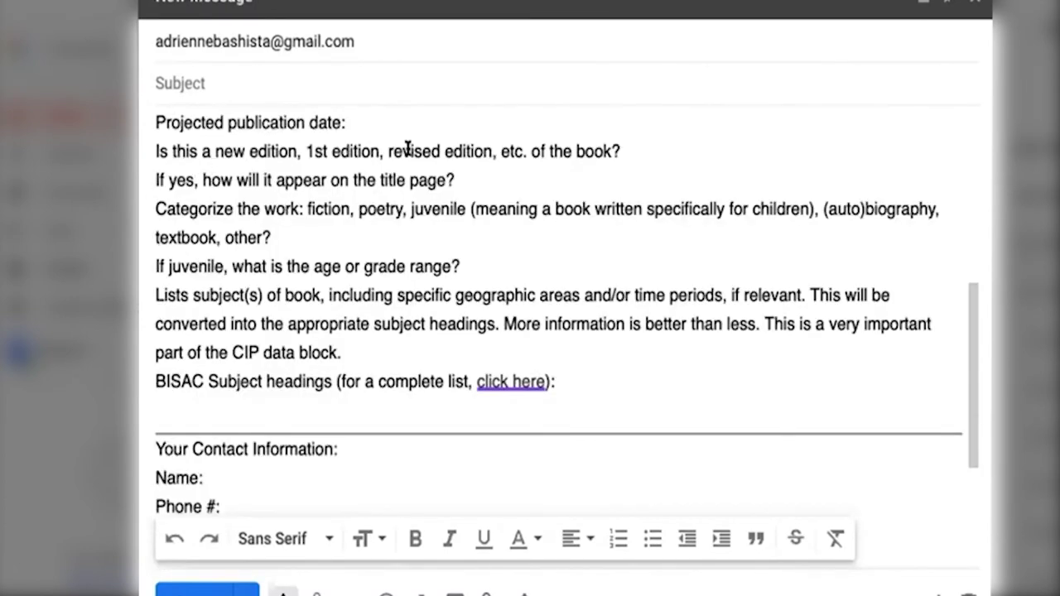
click(646, 146)
Step: Answer N/A to both the new-edition and title-page questions
text(1st edition)
click(538, 171)
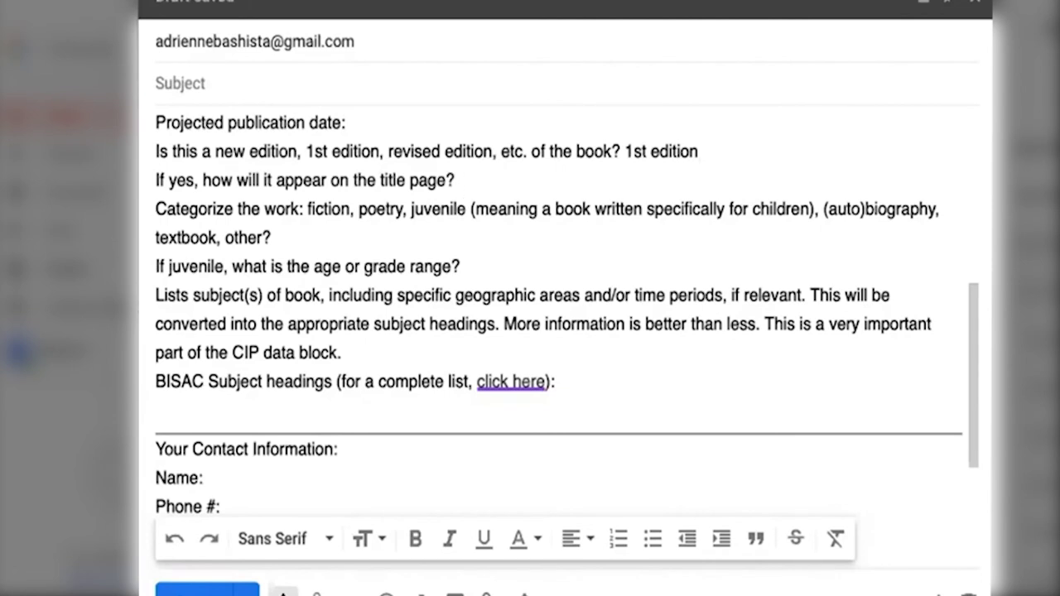
drag(699, 151, 623, 147)
key(BackSpace)
text(no)
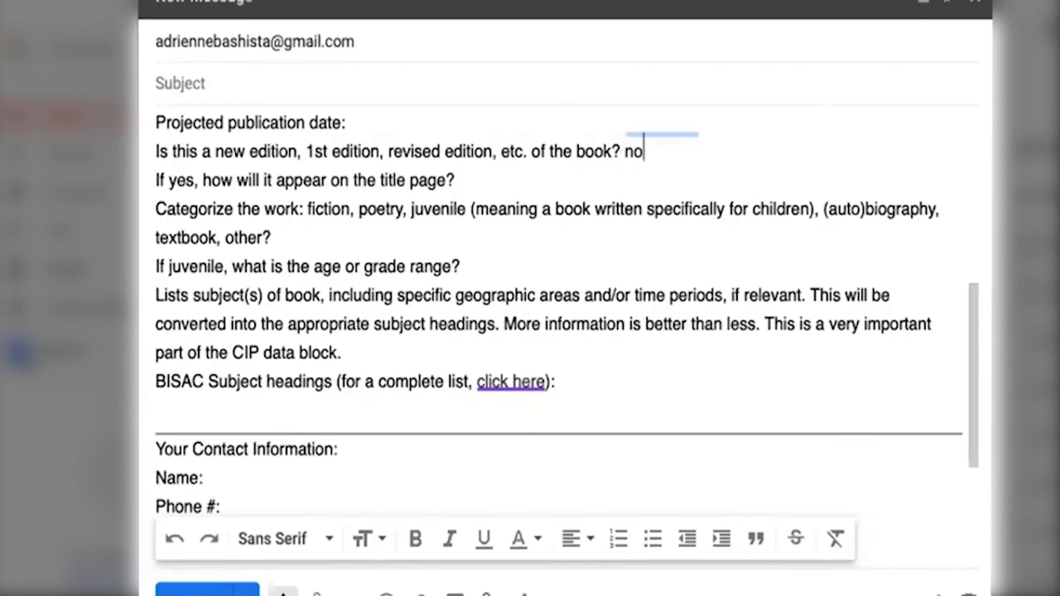
text(ne.)
key(BackSpace)
key(BackSpace)
key(BackSpace)
key(BackSpace)
key(BackSpace)
text(N/A)
key(Down)
text(N/A)
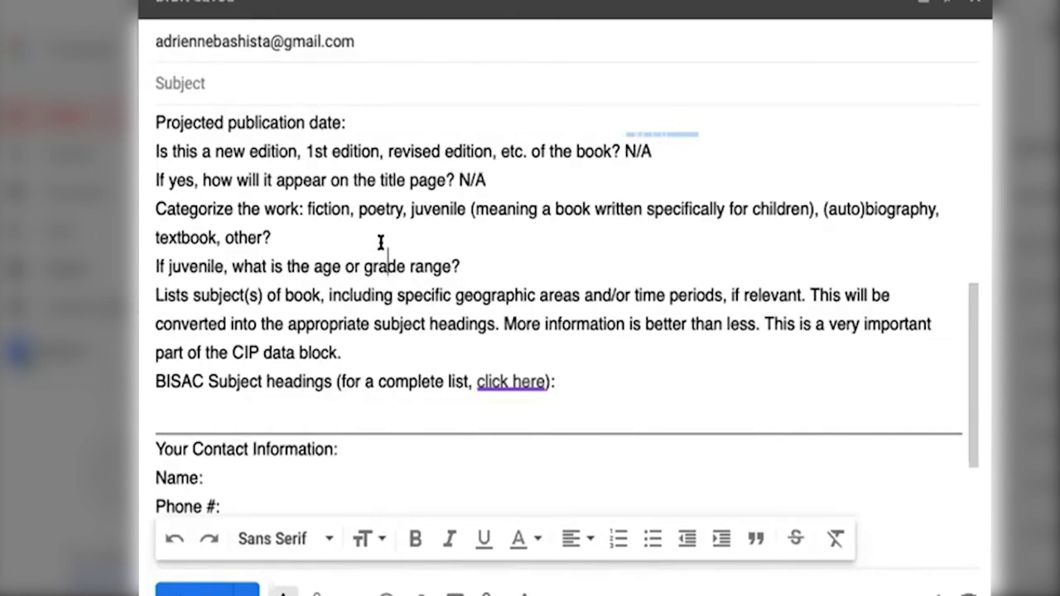
Step: Answer Juvenile to the category question and 3-8 to the age-range question
click(337, 229)
text(Juvenile)
click(461, 266)
text(2-7)
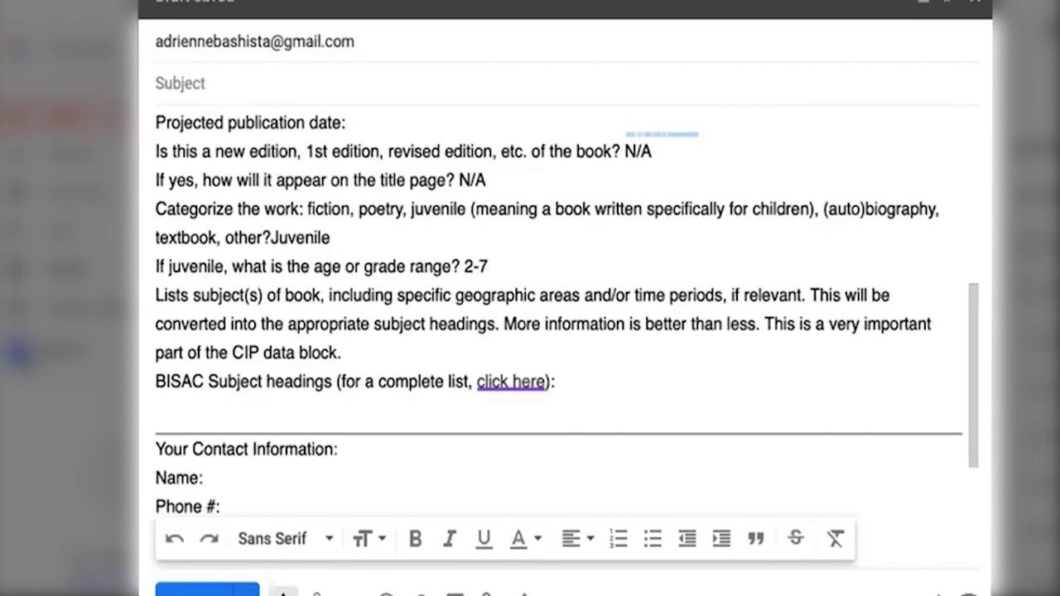
key(BackSpace)
key(BackSpace)
key(BackSpace)
text(3-8)
scroll(503, 285, down, 1)
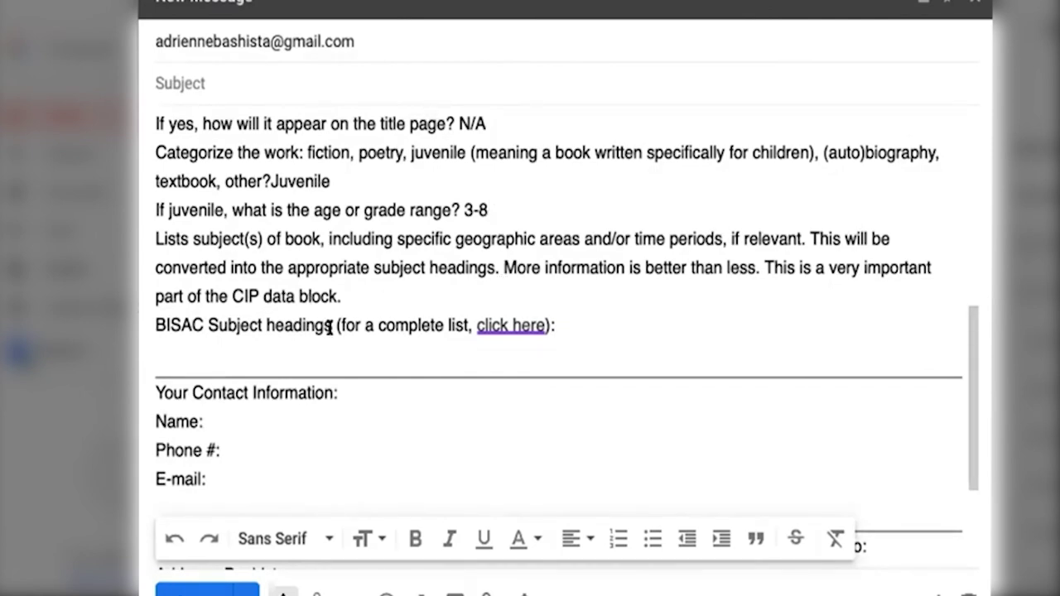
right_click(509, 321)
click(604, 335)
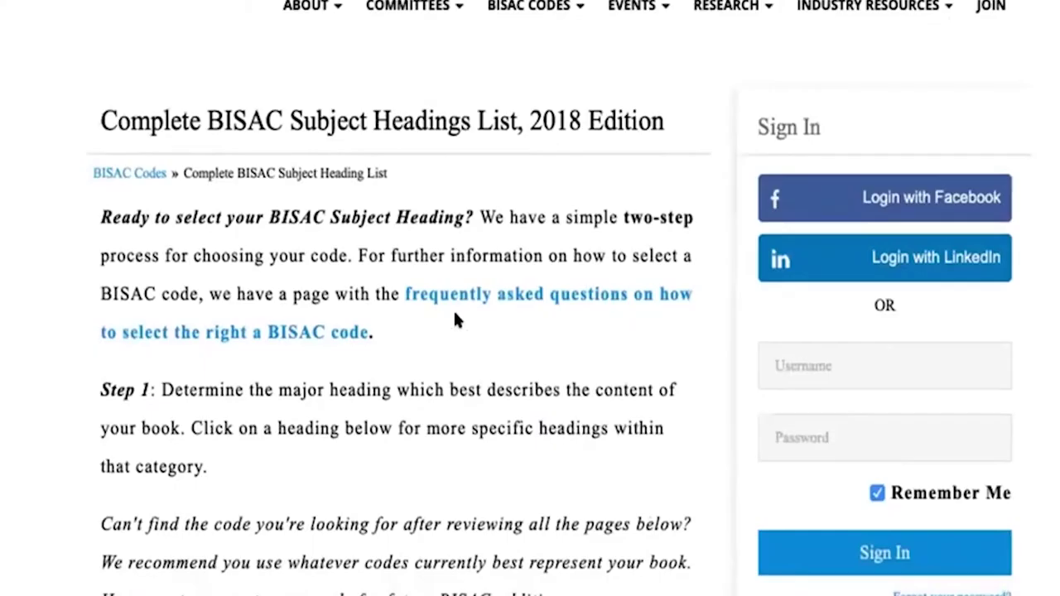
scroll(454, 320, down, 2)
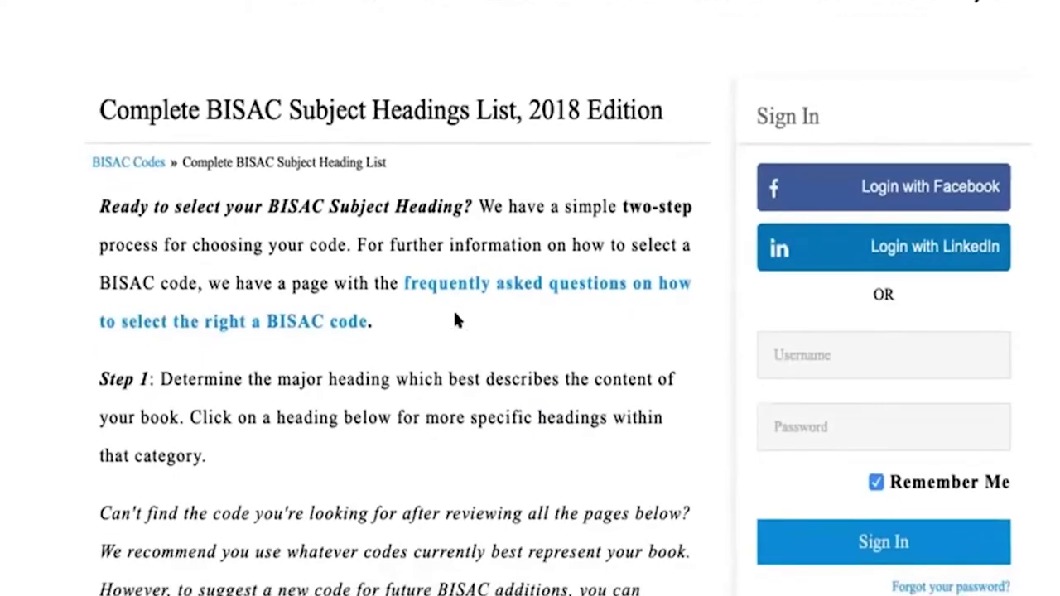
scroll(455, 320, down, 5)
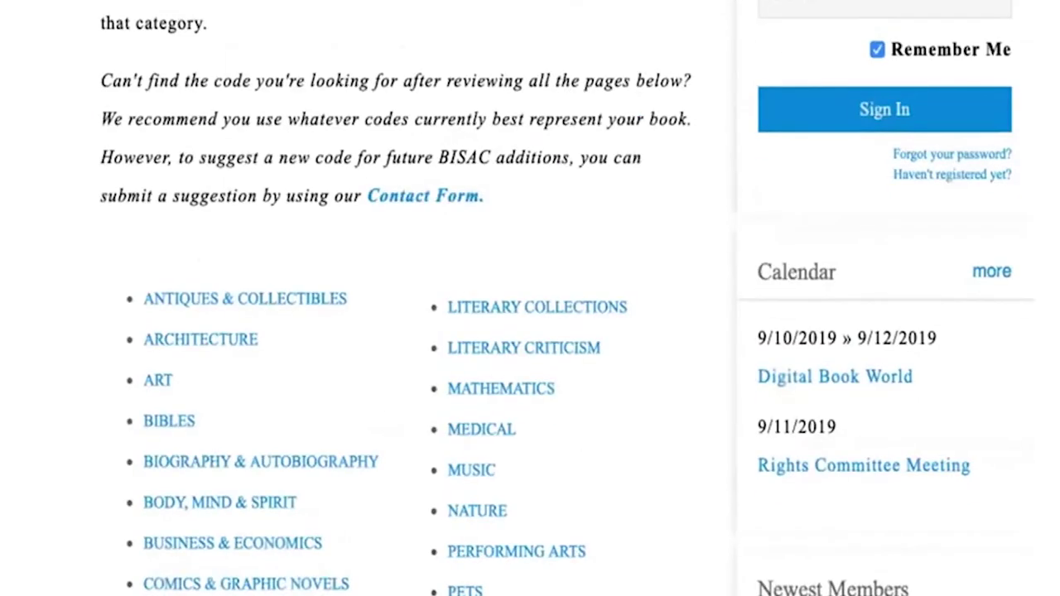
scroll(370, 594, down, 8)
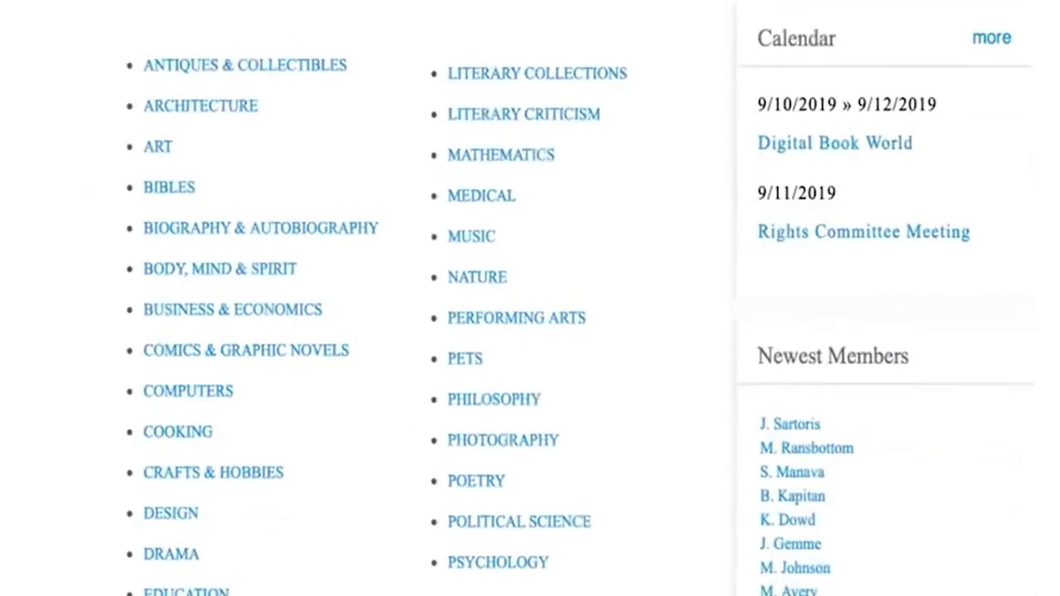
scroll(370, 593, down, 1)
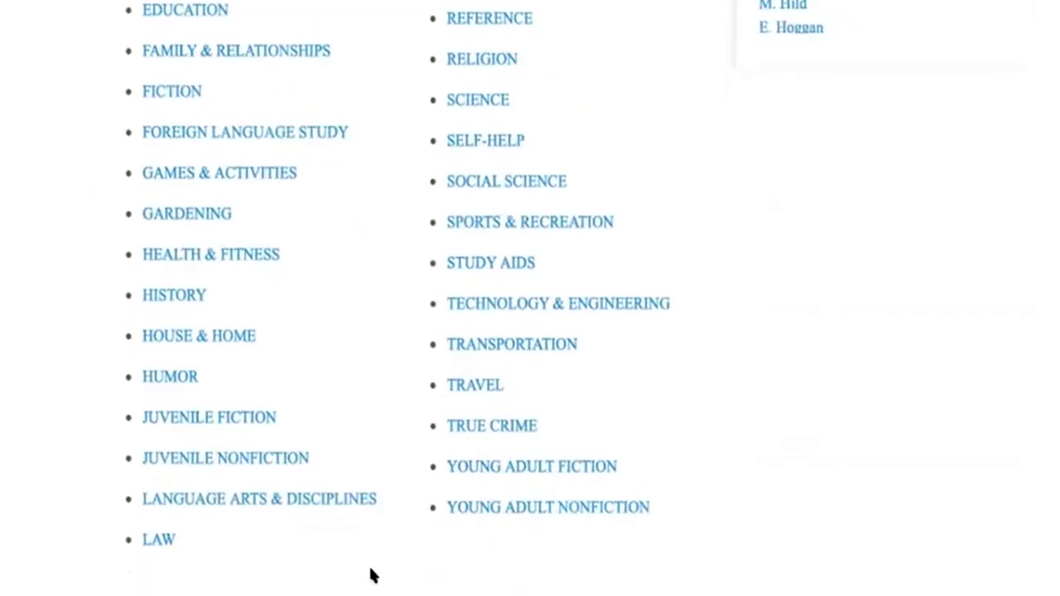
scroll(372, 575, up, 5)
scroll(372, 573, down, 6)
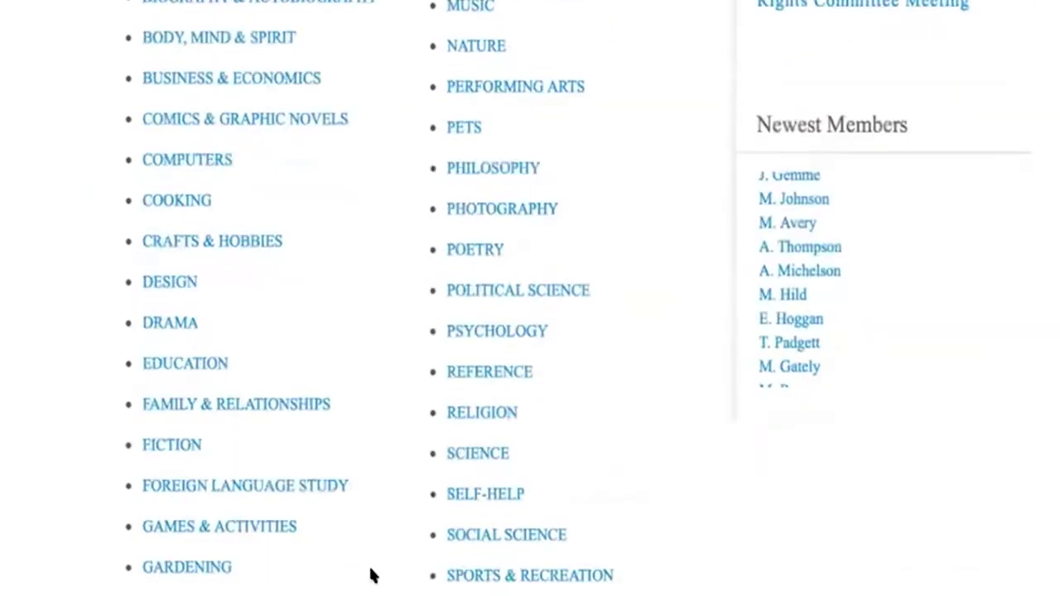
scroll(365, 445, down, 2)
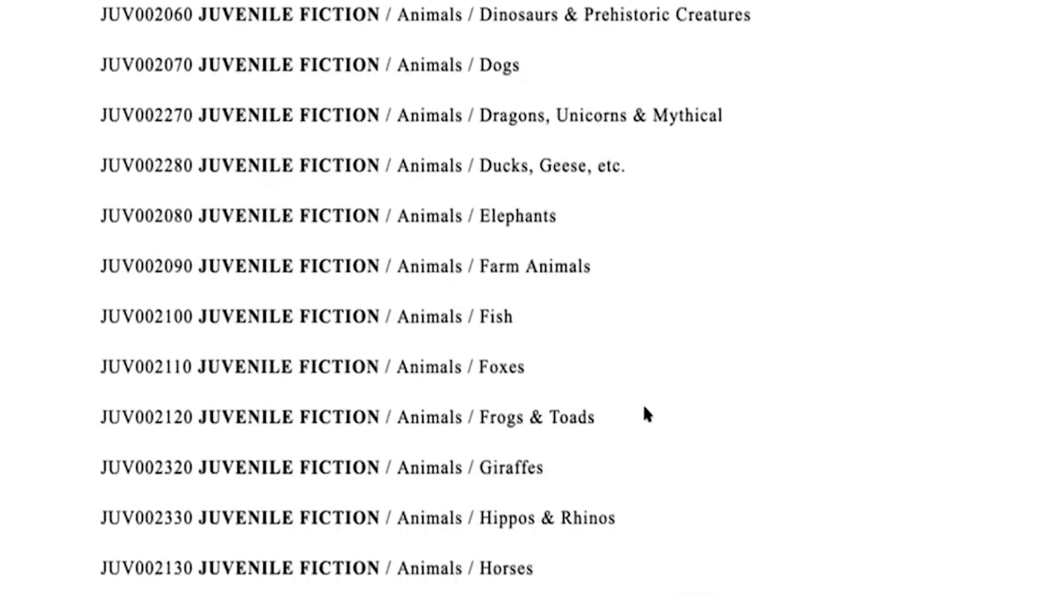
scroll(645, 413, down, 7)
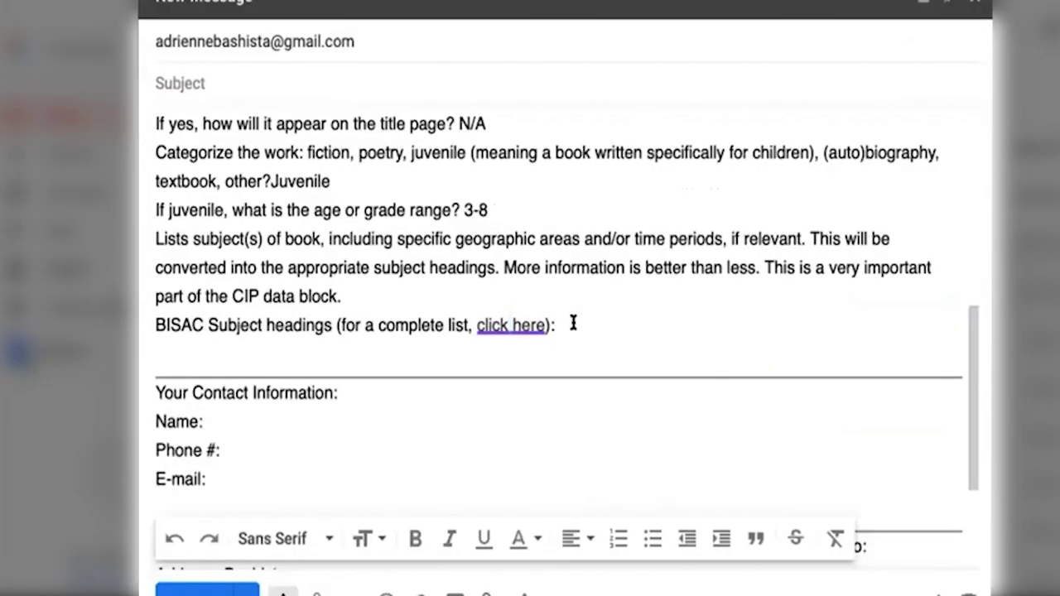
Step: Scroll through the rest of the form, then jump back to the draft's bold intro line
scroll(573, 323, down, 3)
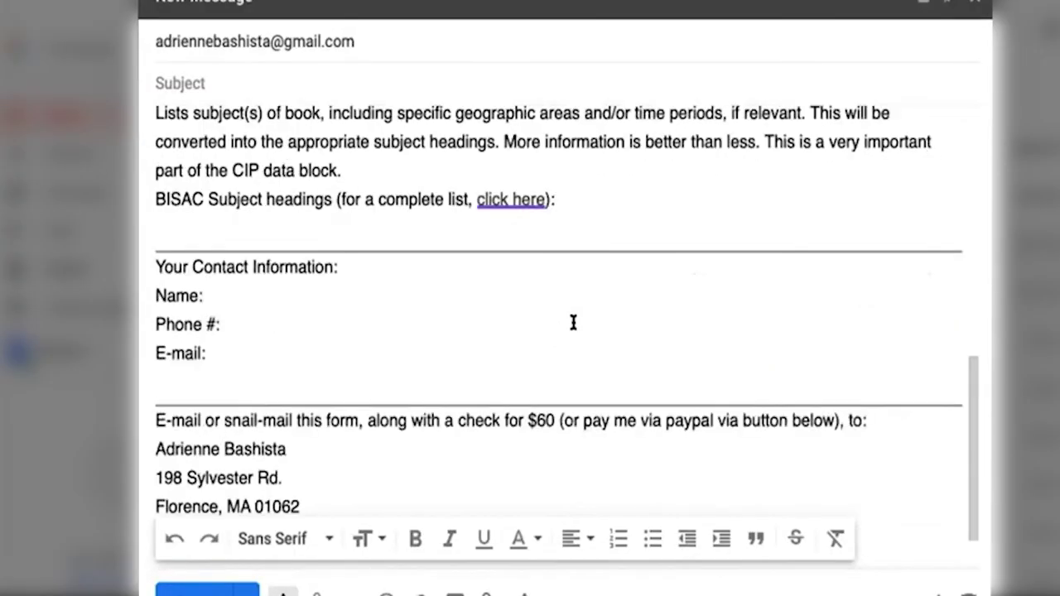
scroll(573, 323, down, 2)
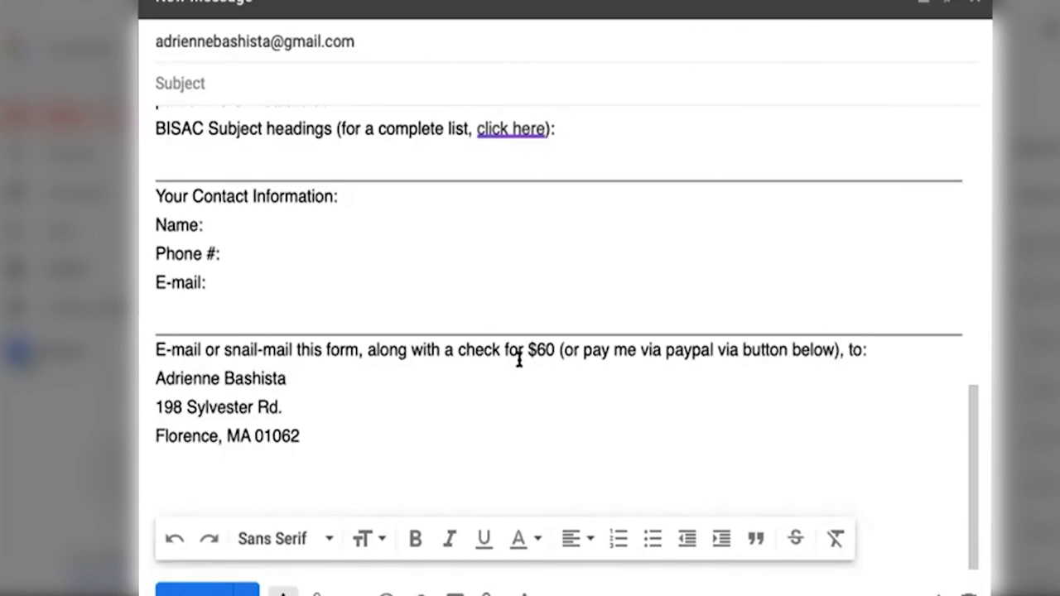
key(super+Up)
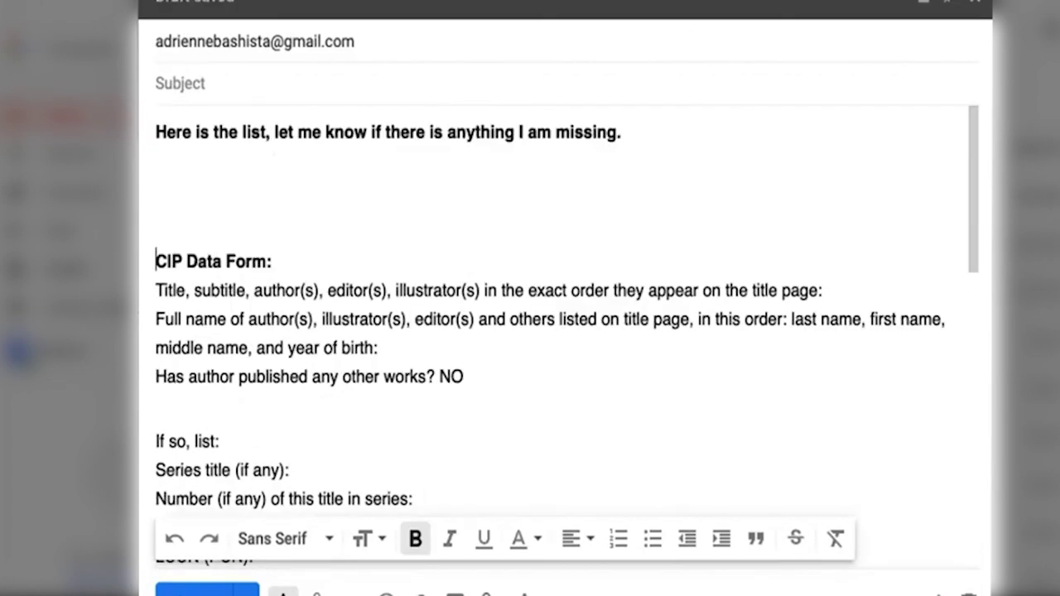